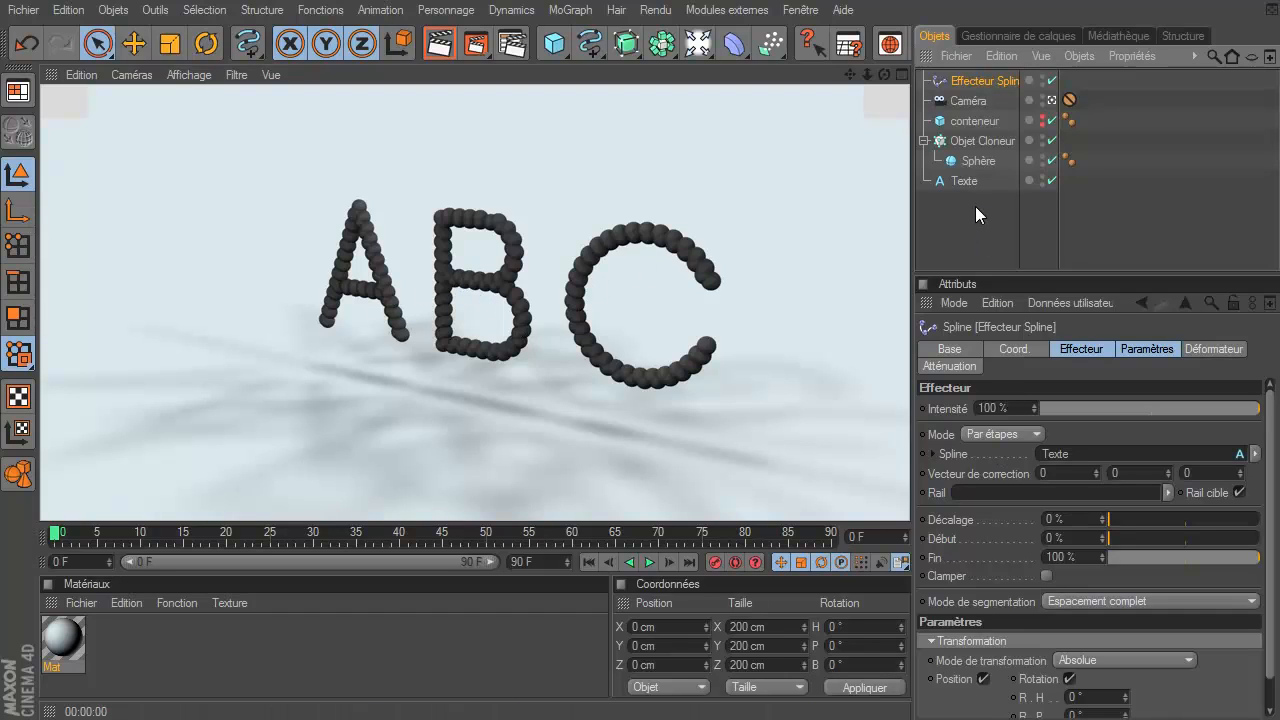
# - Add a MoGraph rigid body property (Corps rigide) to the Objet Cloneur
pyautogui.click(976, 141)
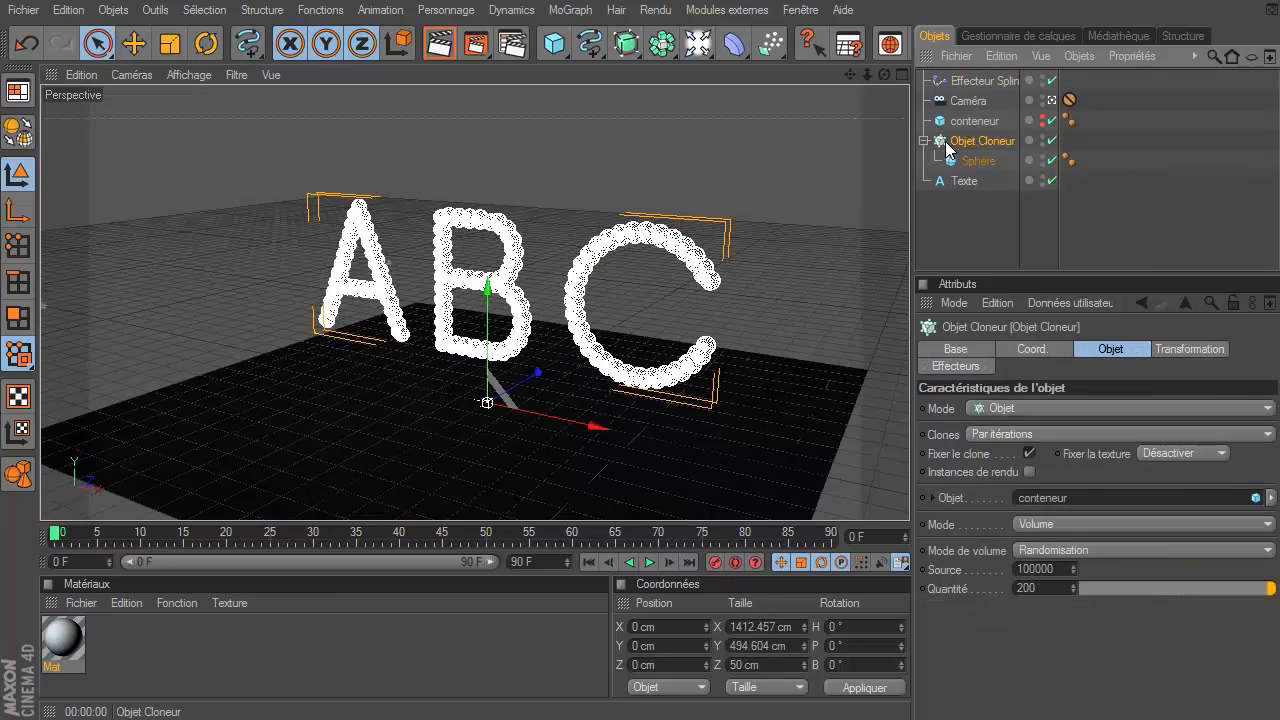
pyautogui.rightClick(953, 147)
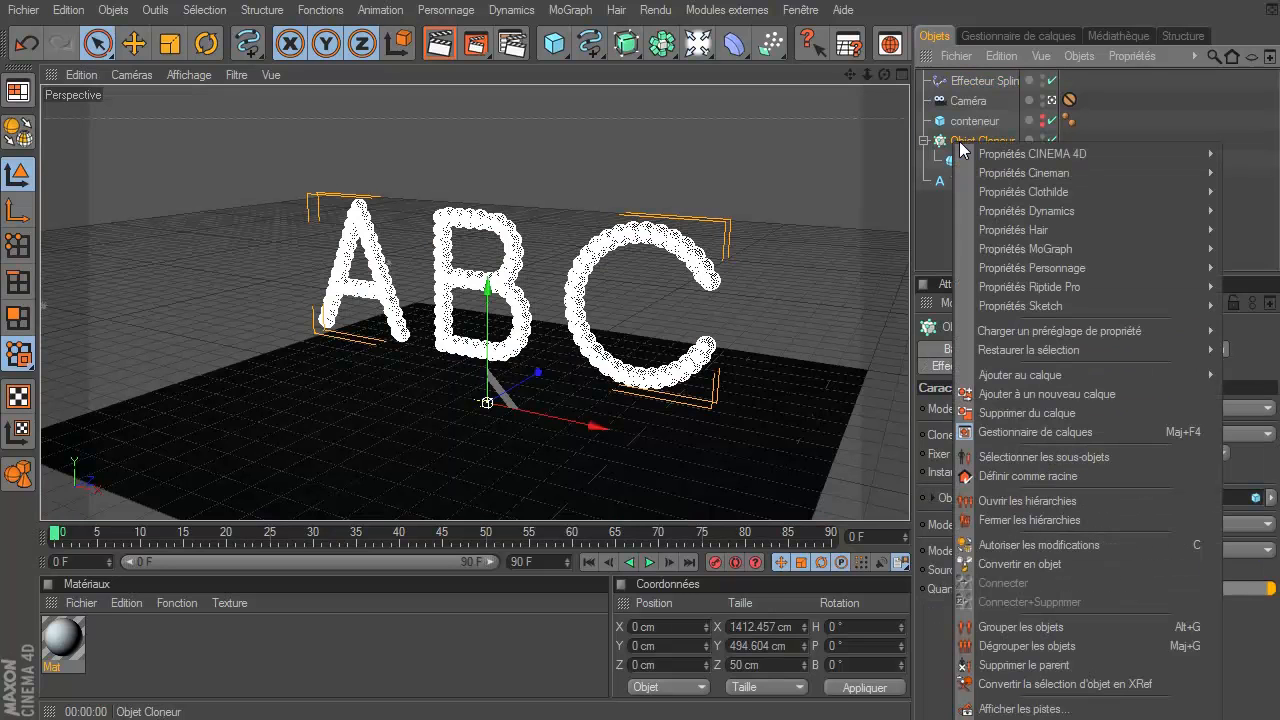
pyautogui.moveTo(1050, 250)
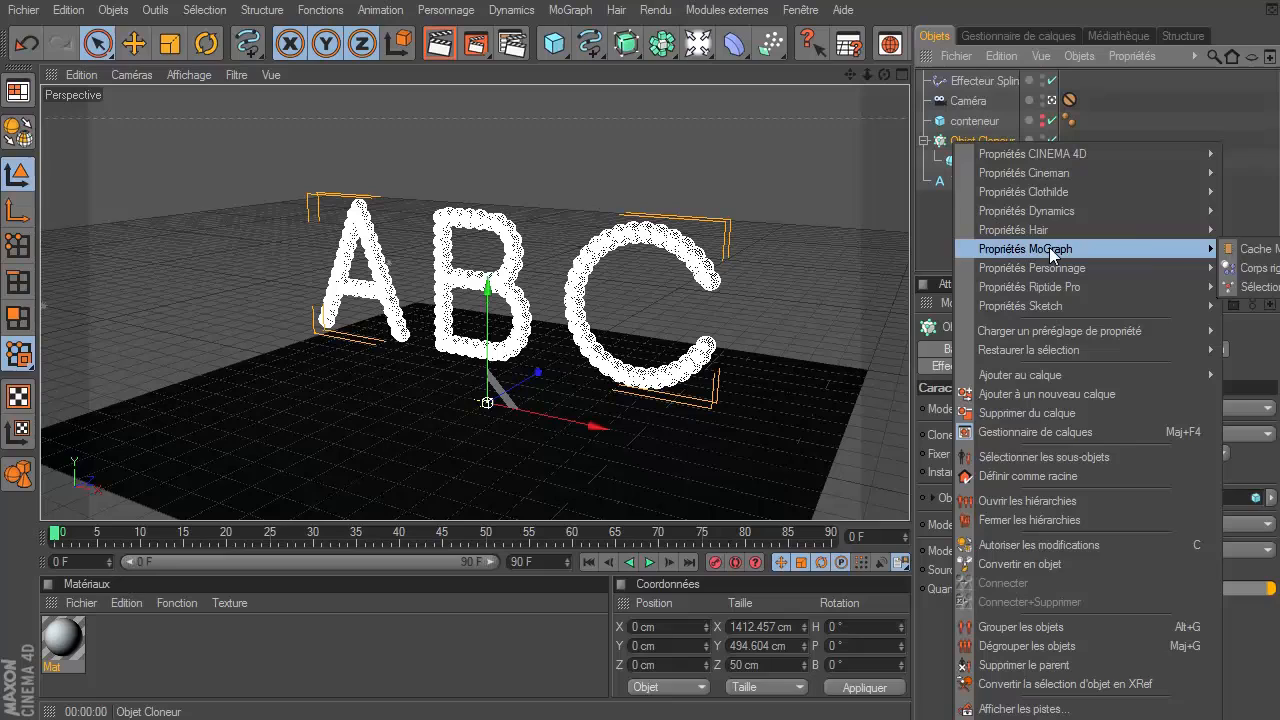
pyautogui.click(1258, 268)
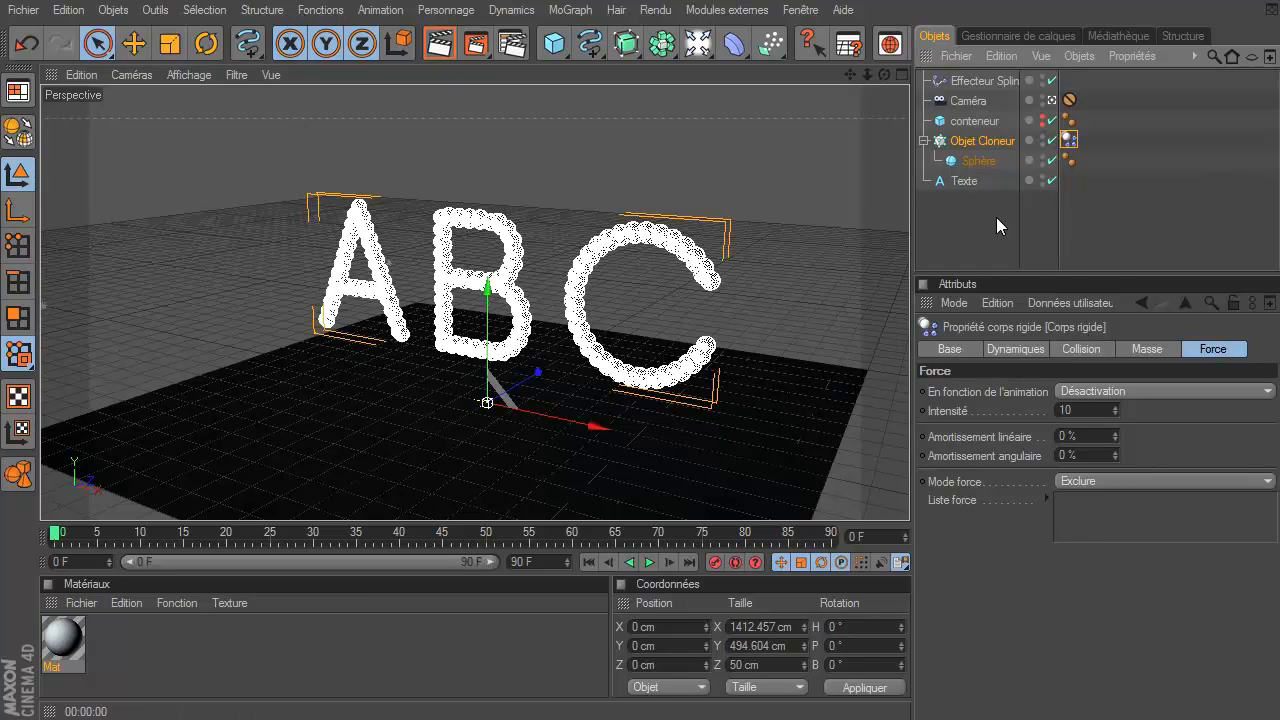
pyautogui.rightClick(979, 141)
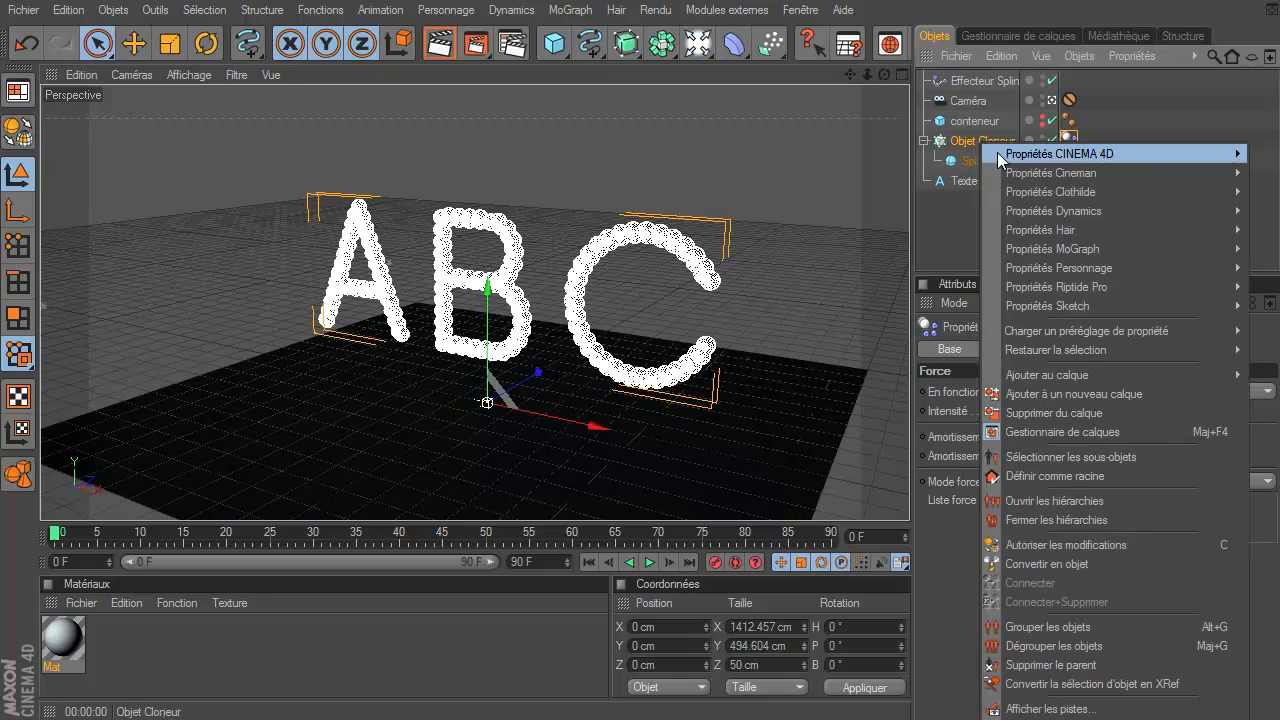
pyautogui.moveTo(1093, 270)
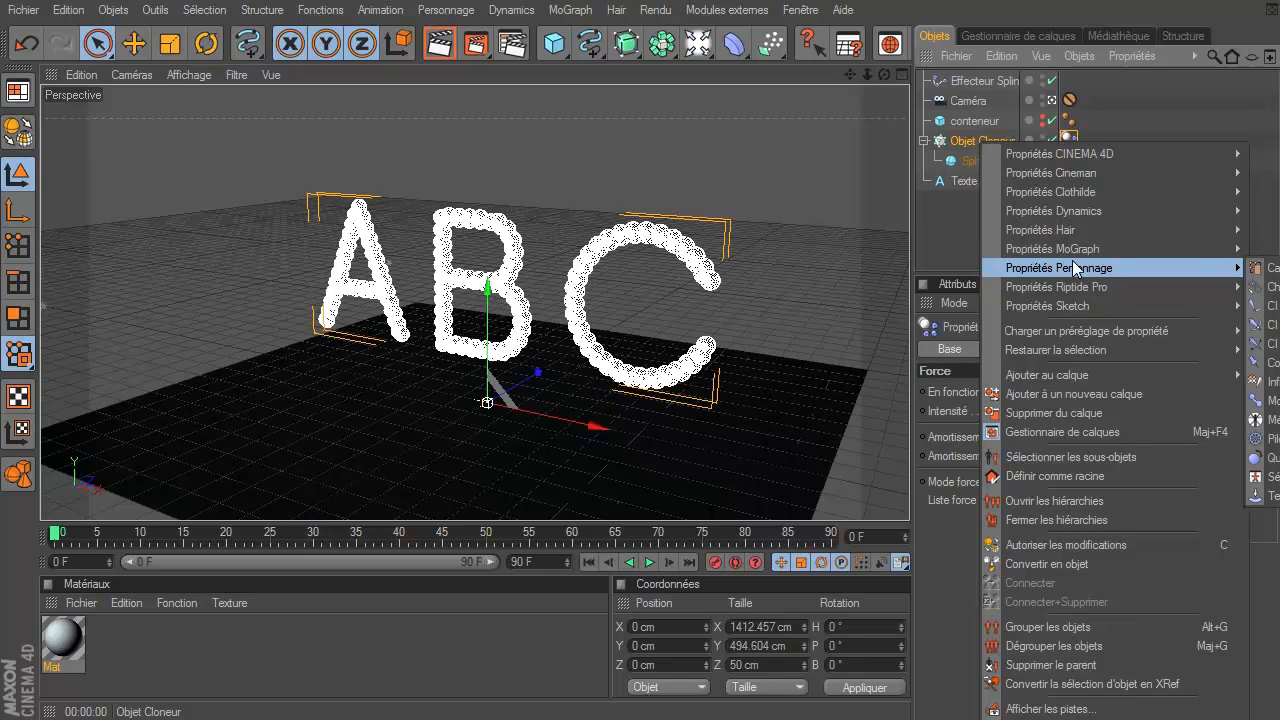
pyautogui.click(940, 238)
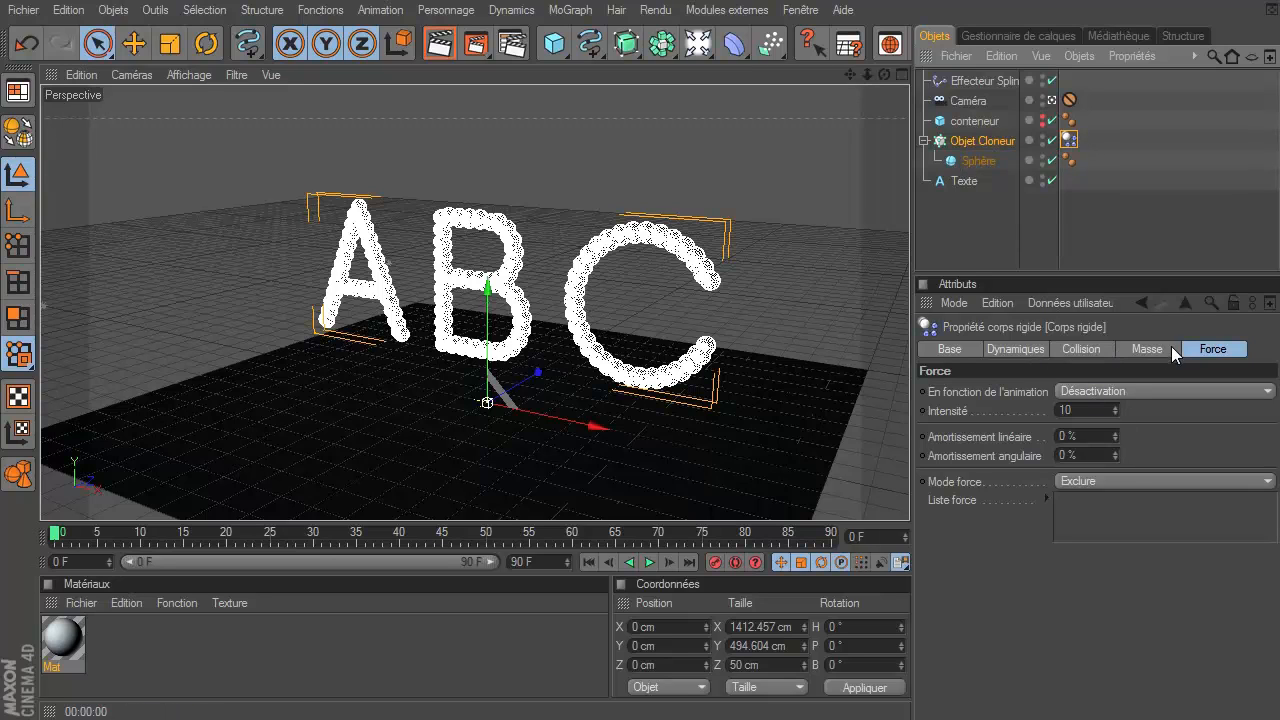
# - In the rigid body's Force settings, set En fonction de l'animation to Position uniquement with an intensity of 10
pyautogui.click(1222, 352)
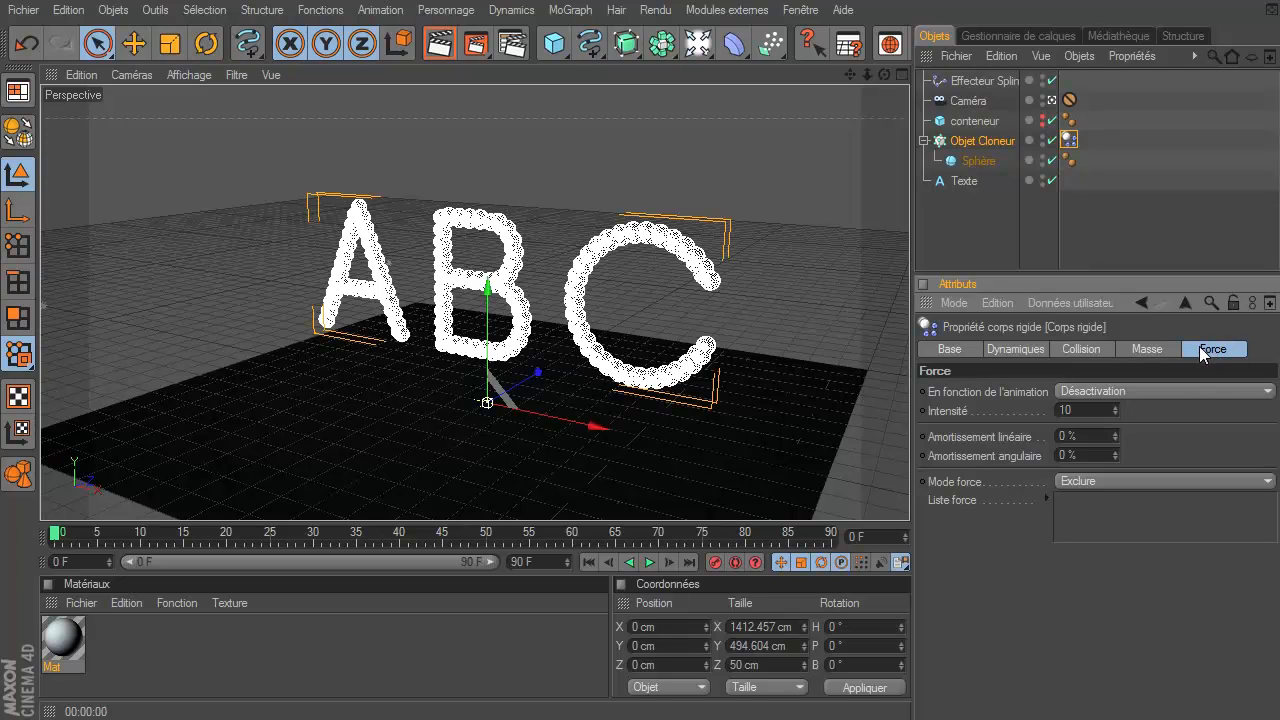
pyautogui.click(1136, 394)
pyautogui.click(1118, 430)
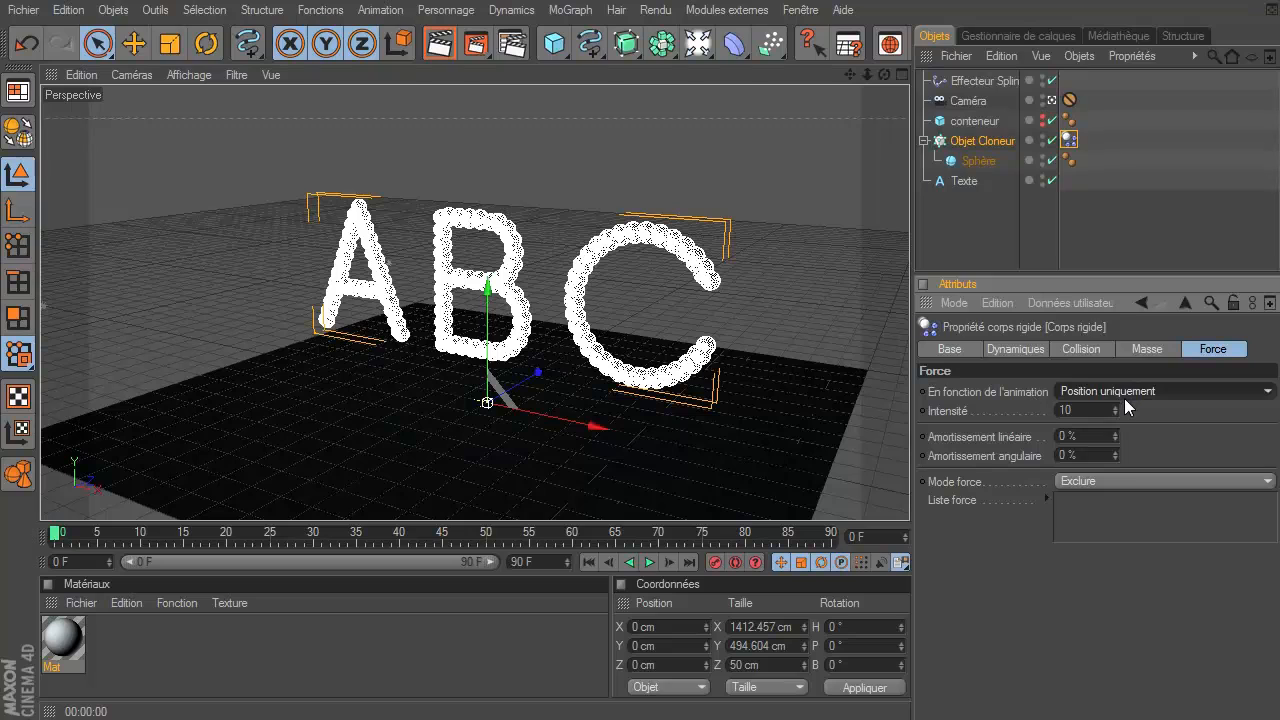
pyautogui.click(1081, 412)
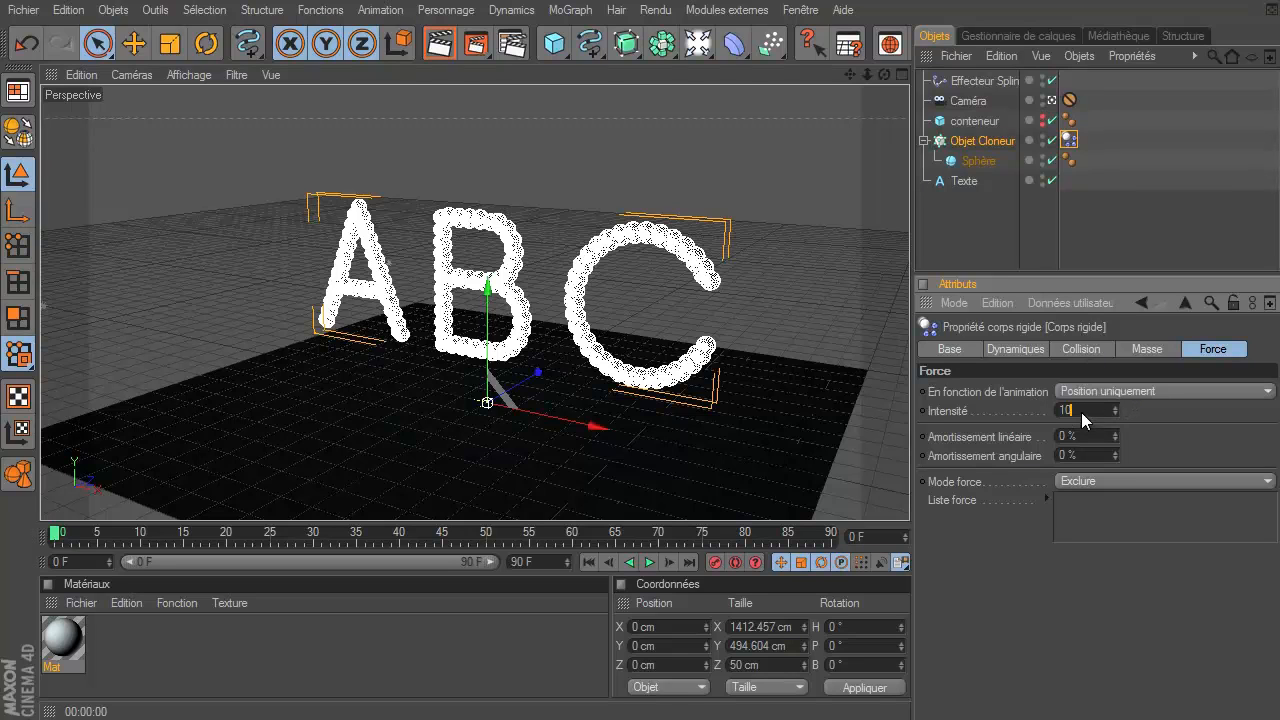
# - Play the simulation to about frame 19, render the view, and briefly inspect the letters from outside the scene camera
pyautogui.click(648, 563)
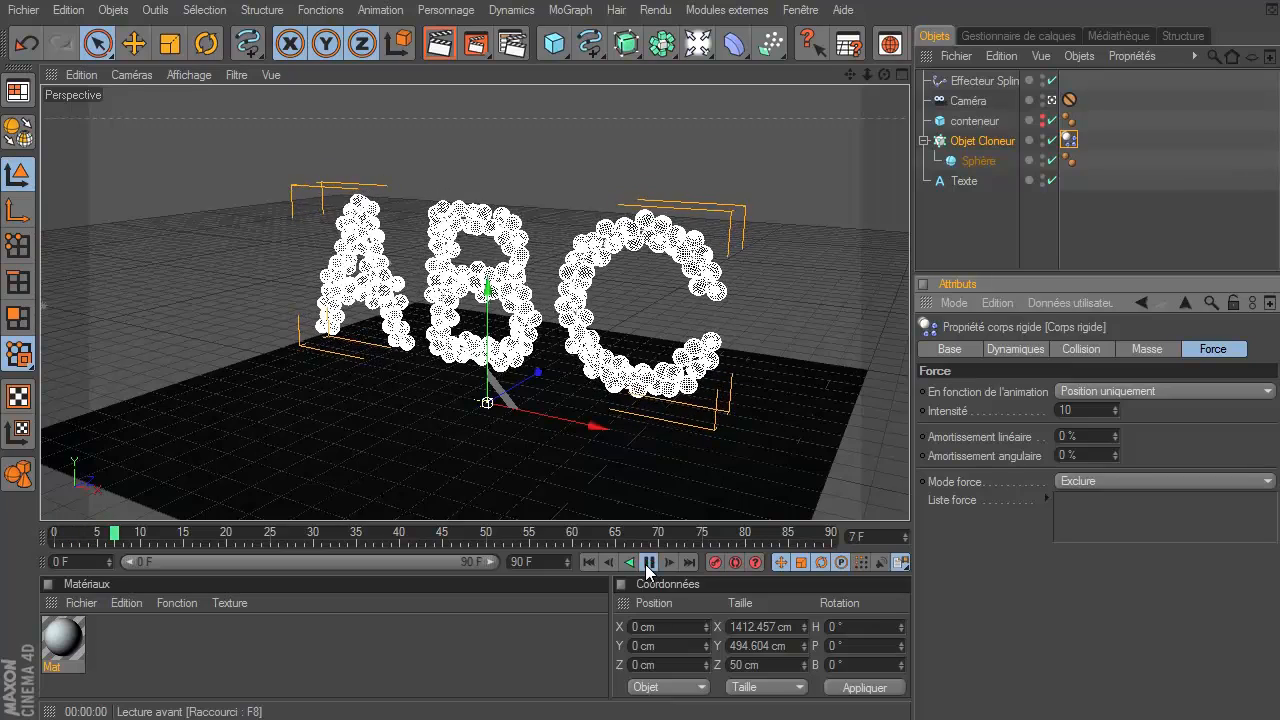
pyautogui.click(648, 565)
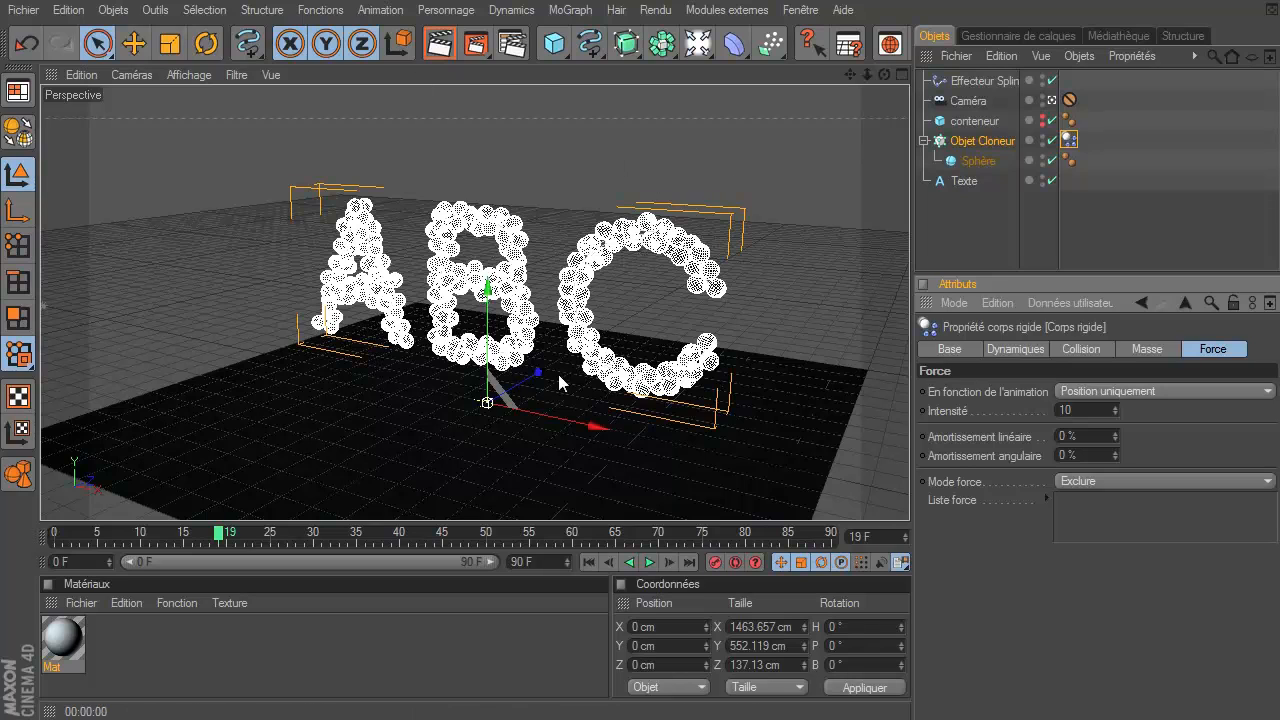
pyautogui.click(453, 47)
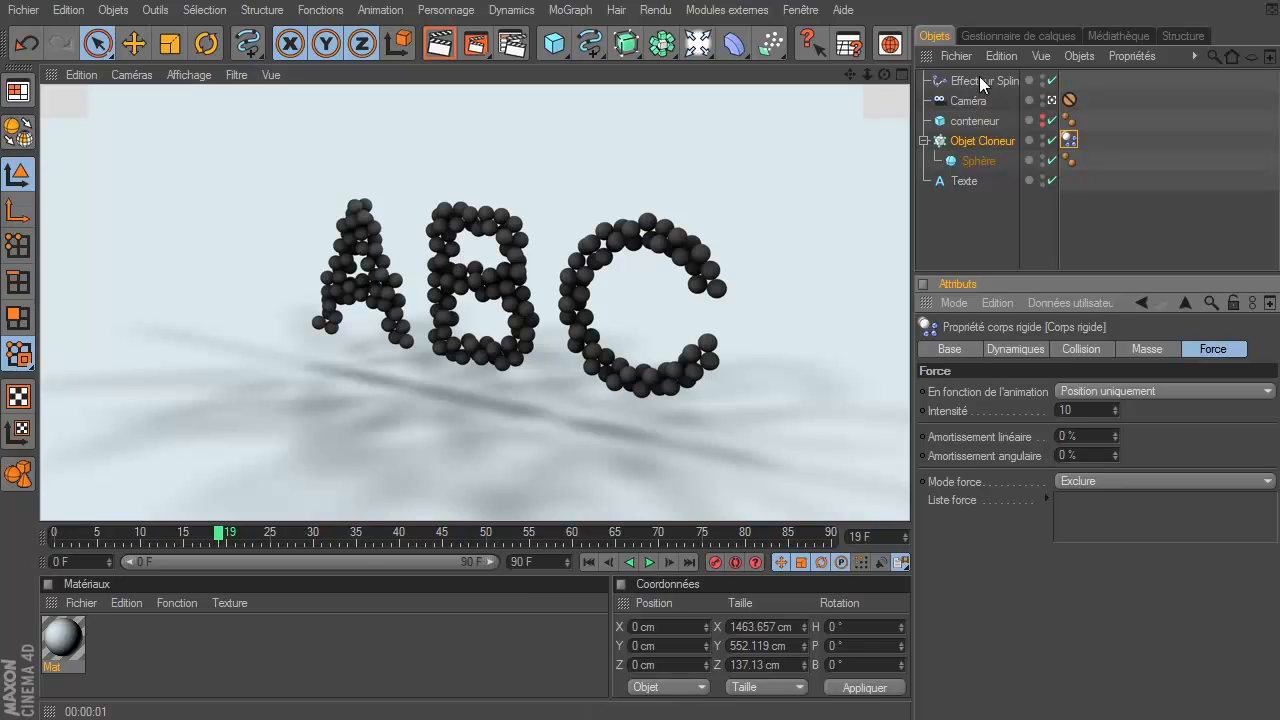
pyautogui.click(1050, 102)
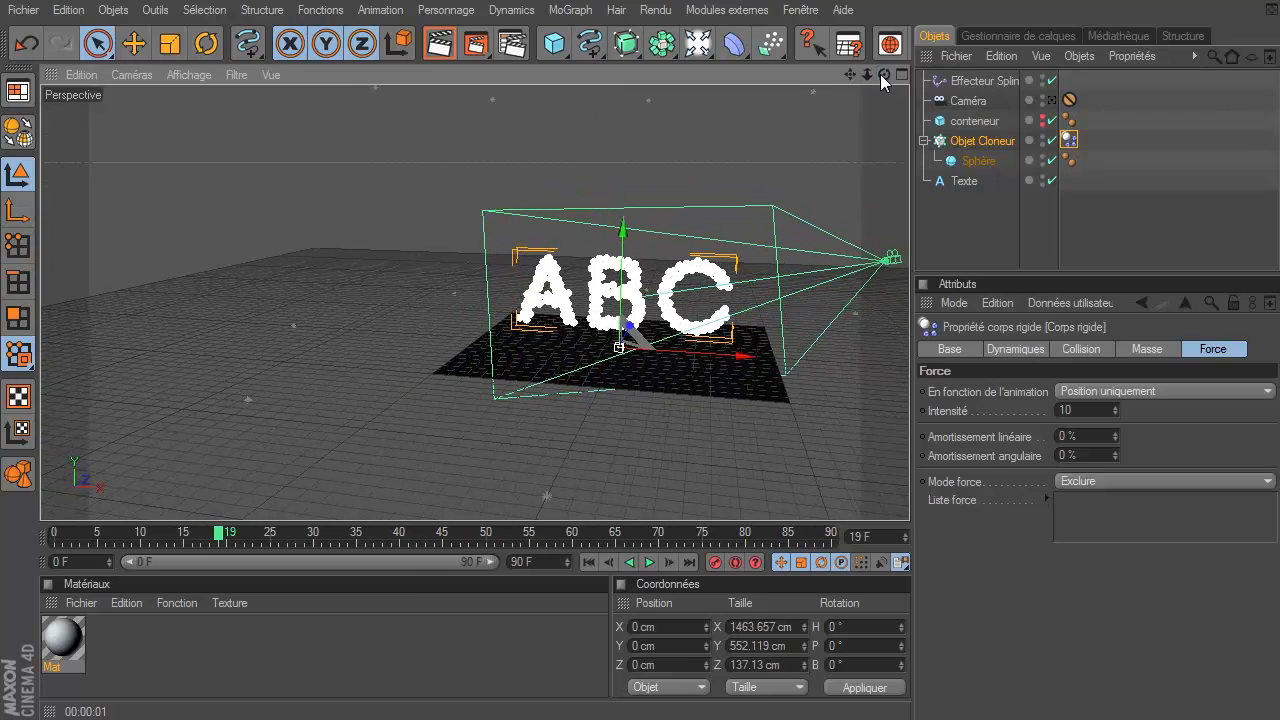
pyautogui.click(1051, 100)
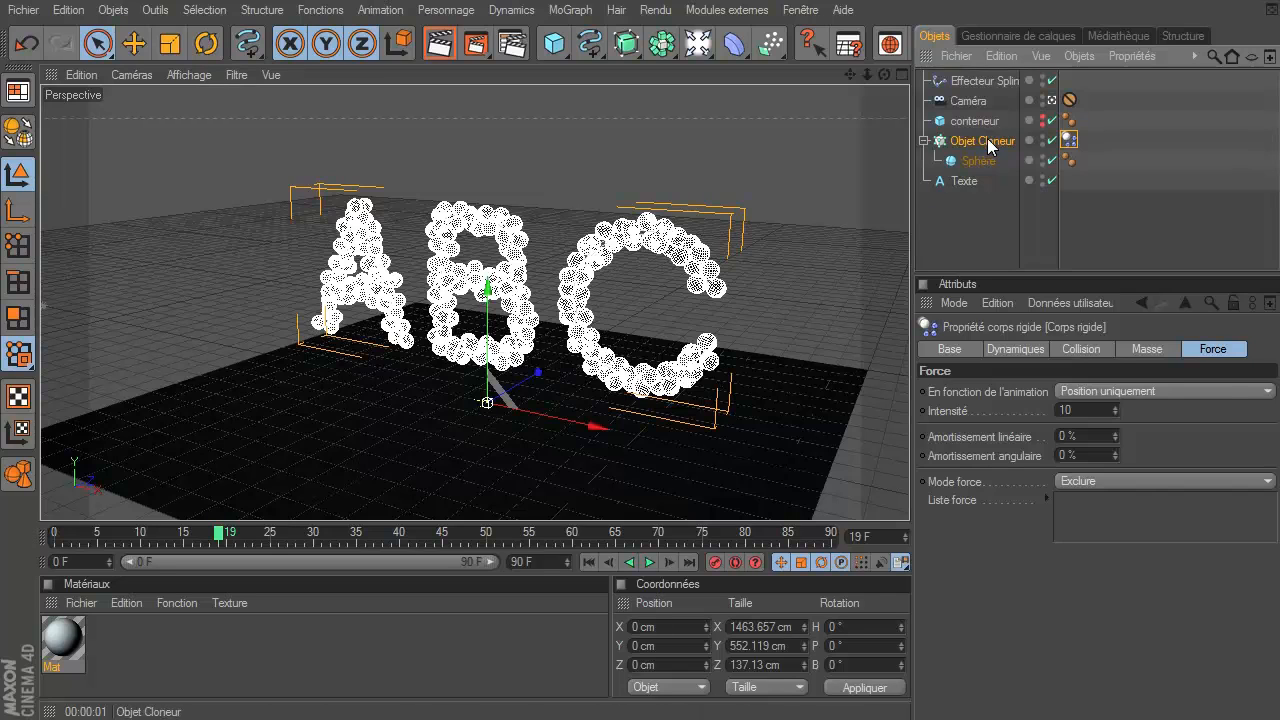
# - Add an Effecteur Randomisation to the Objet Cloneur
pyautogui.click(940, 142)
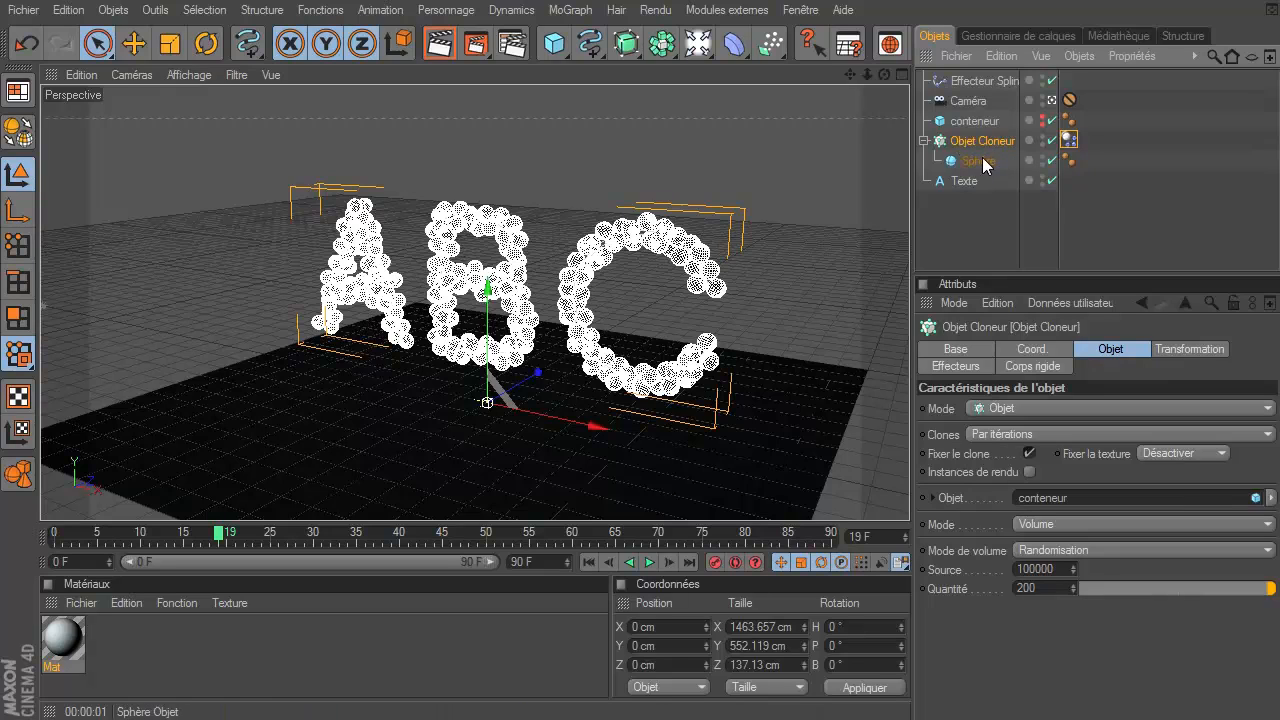
pyautogui.click(569, 10)
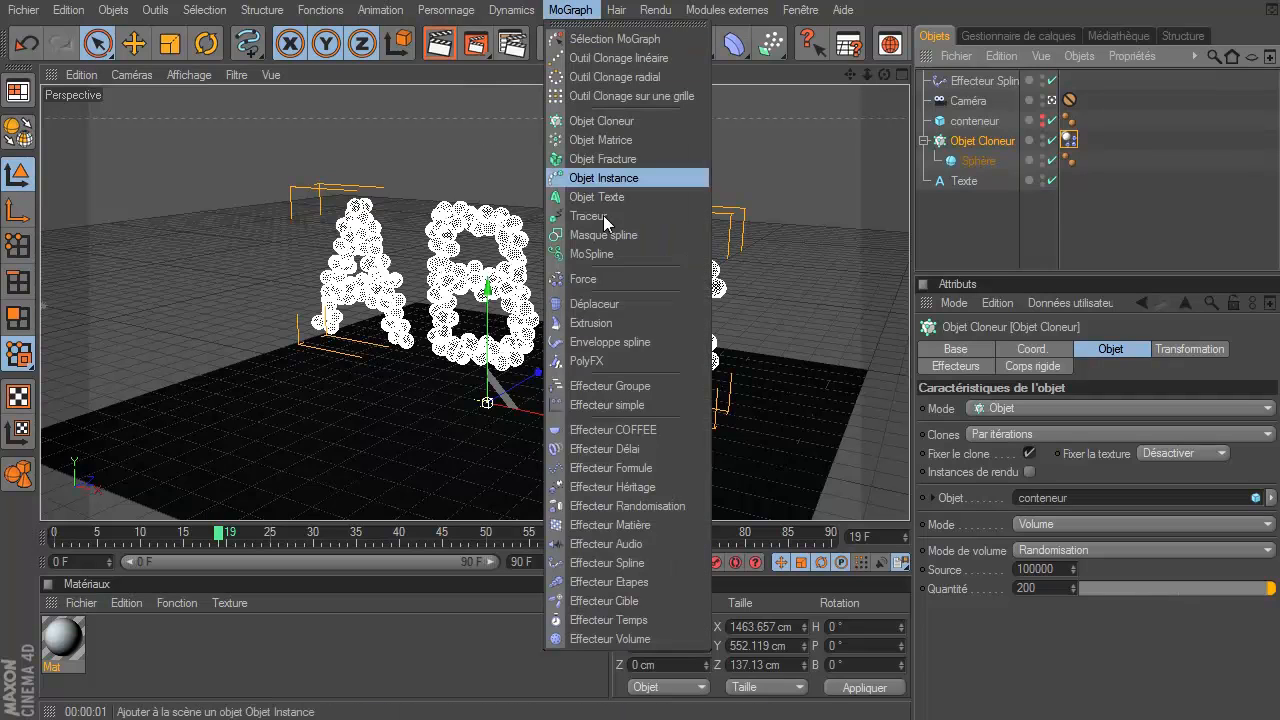
pyautogui.click(629, 502)
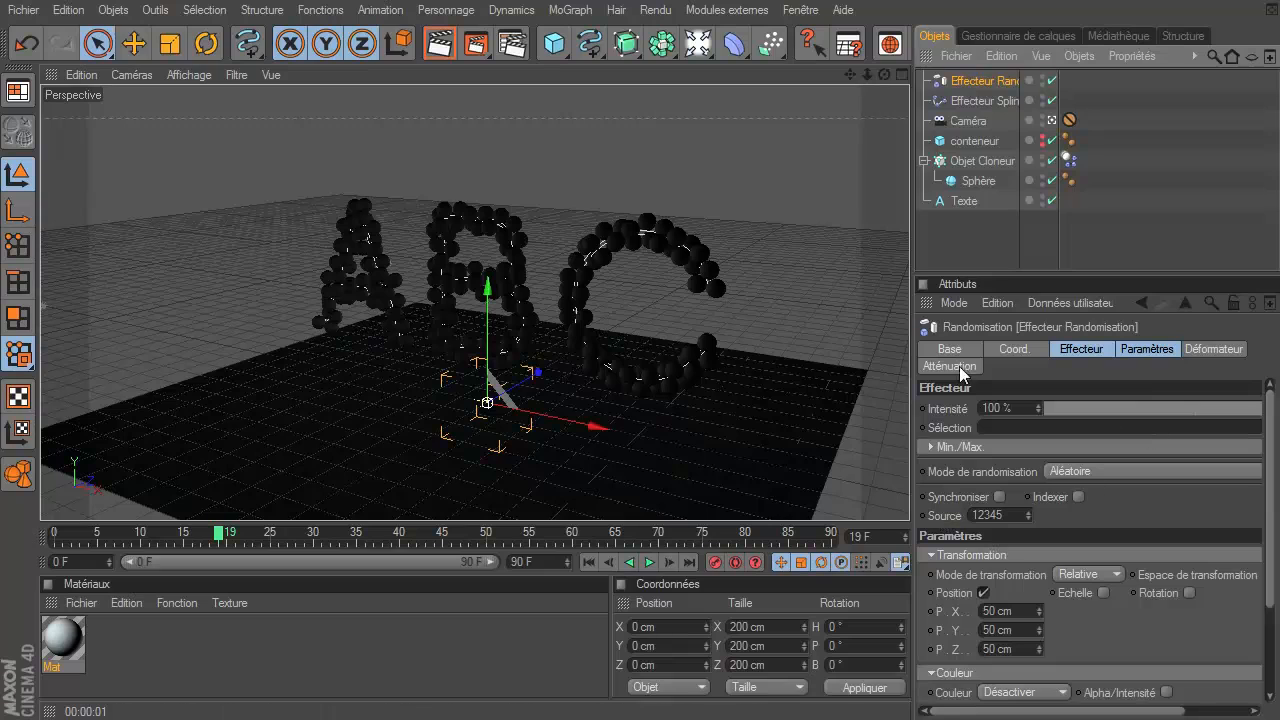
# - Set the random effector's X, Y and Z position variation to 10 cm each
pyautogui.click(1132, 352)
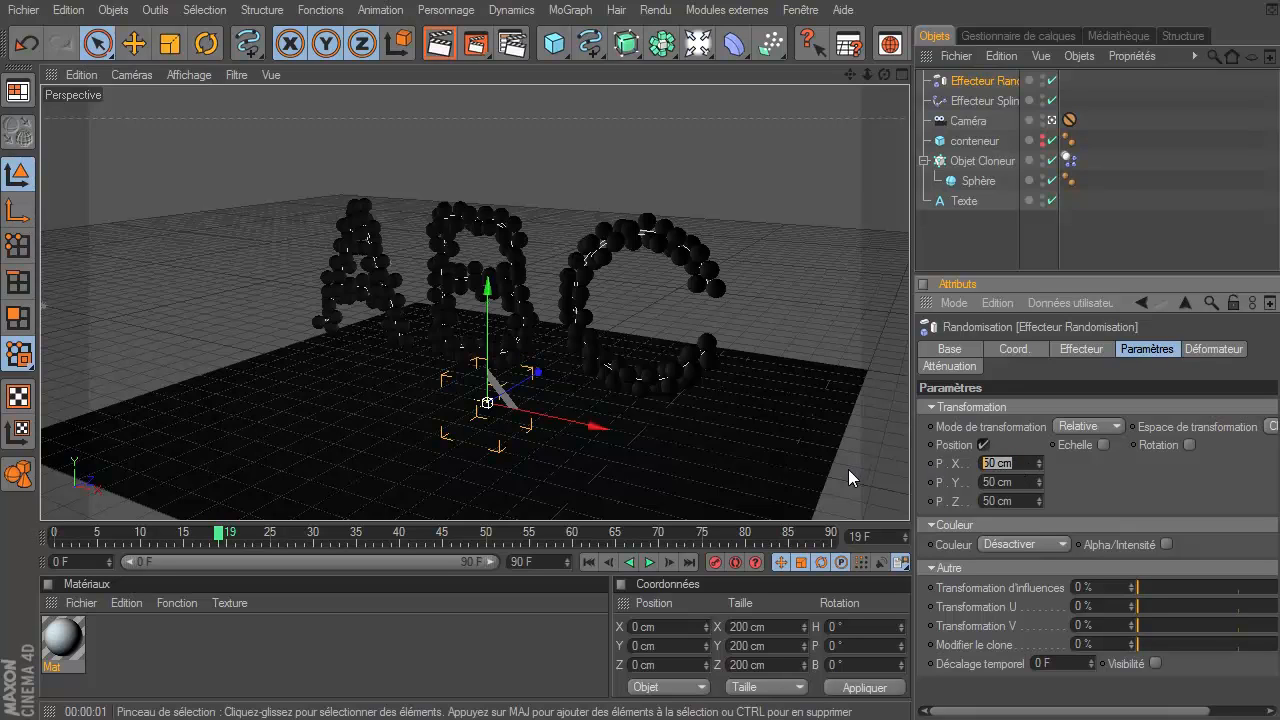
pyautogui.write('10')
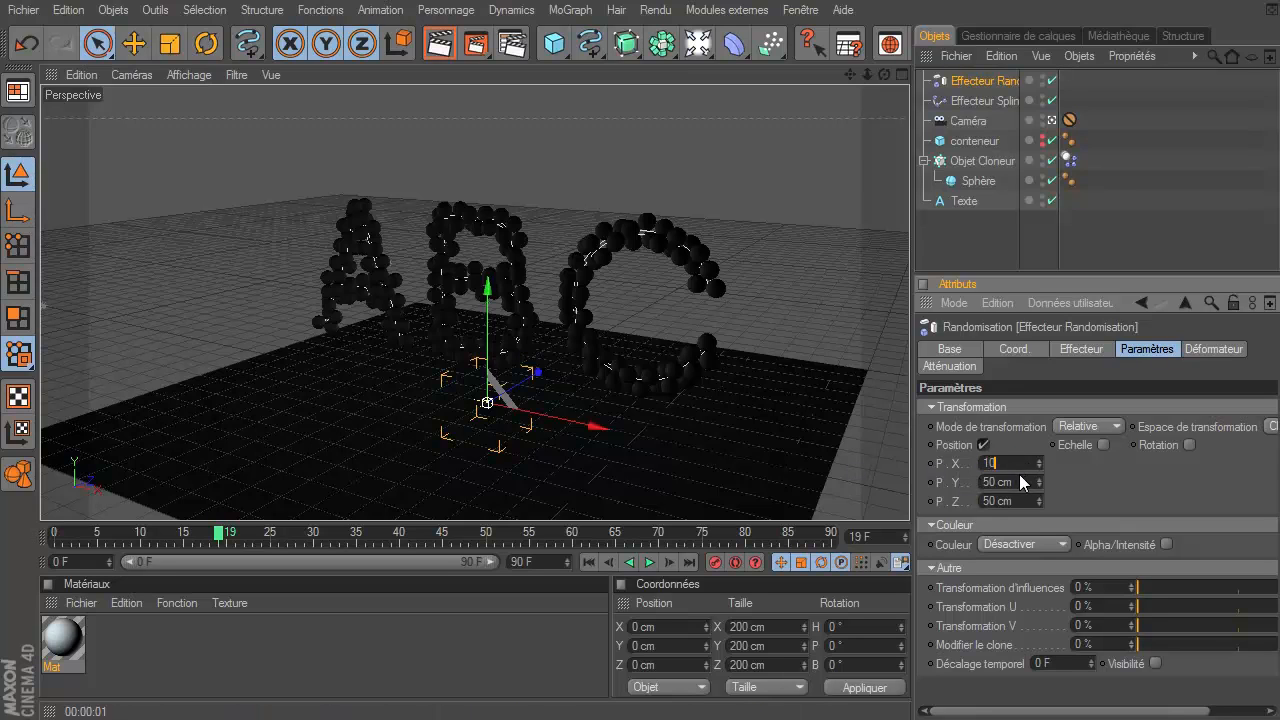
pyautogui.write('10')
pyautogui.press('Return')
# - Enable uniform scale variation on the random effector and set it to 0.4
pyautogui.click(1104, 444)
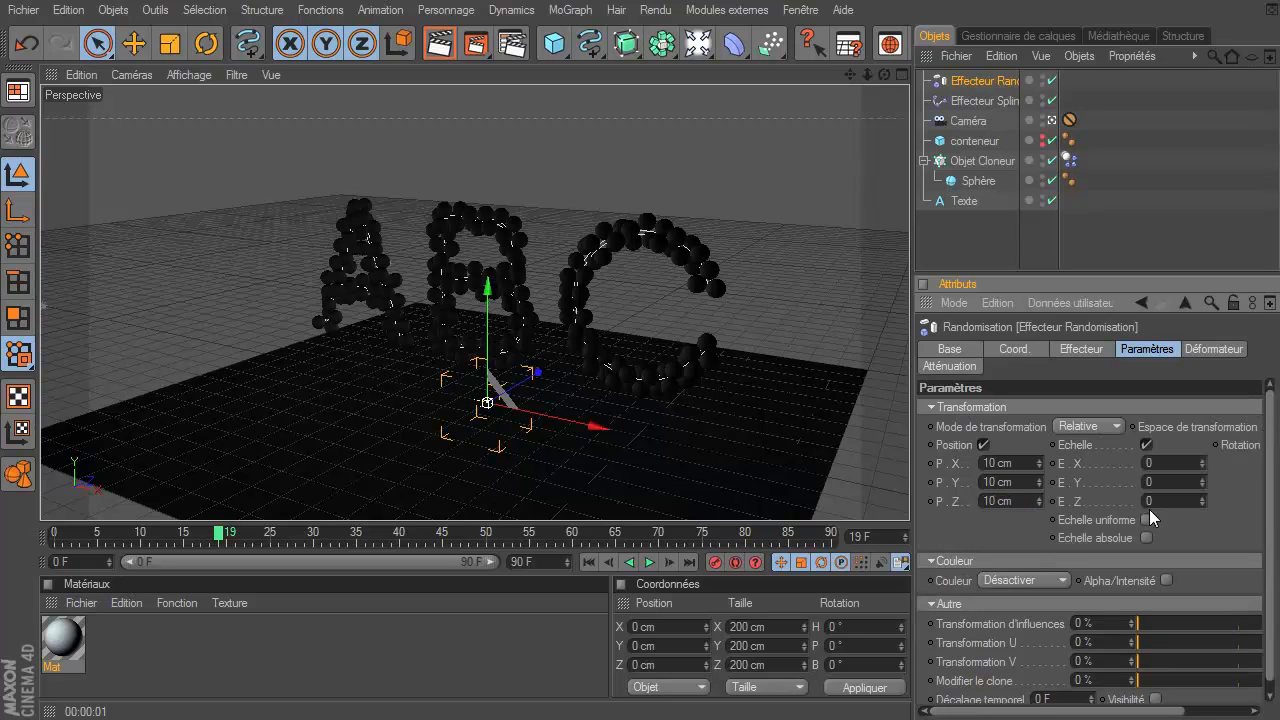
pyautogui.click(1147, 520)
pyautogui.doubleClick(1150, 463)
pyautogui.press('BackSpace')
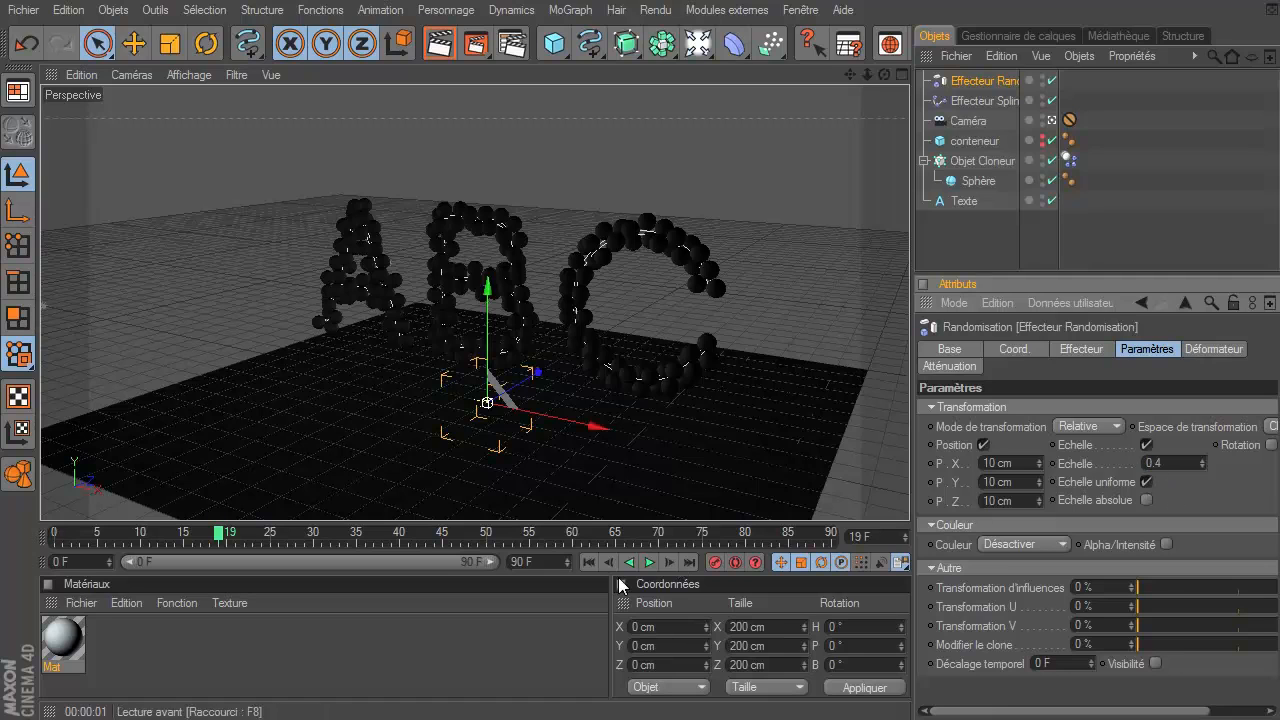
# - Replay the simulation from the first frame and render the view to check the varied sphere sizes
pyautogui.click(588, 562)
pyautogui.click(649, 563)
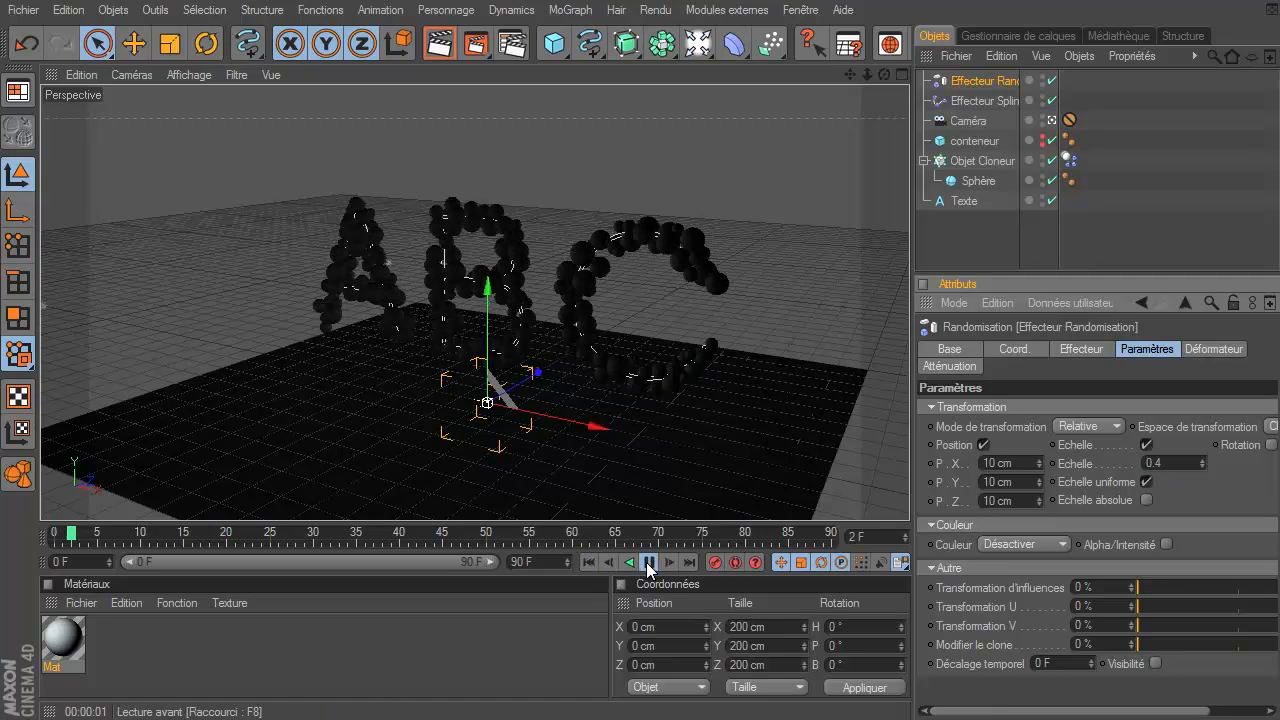
pyautogui.click(440, 45)
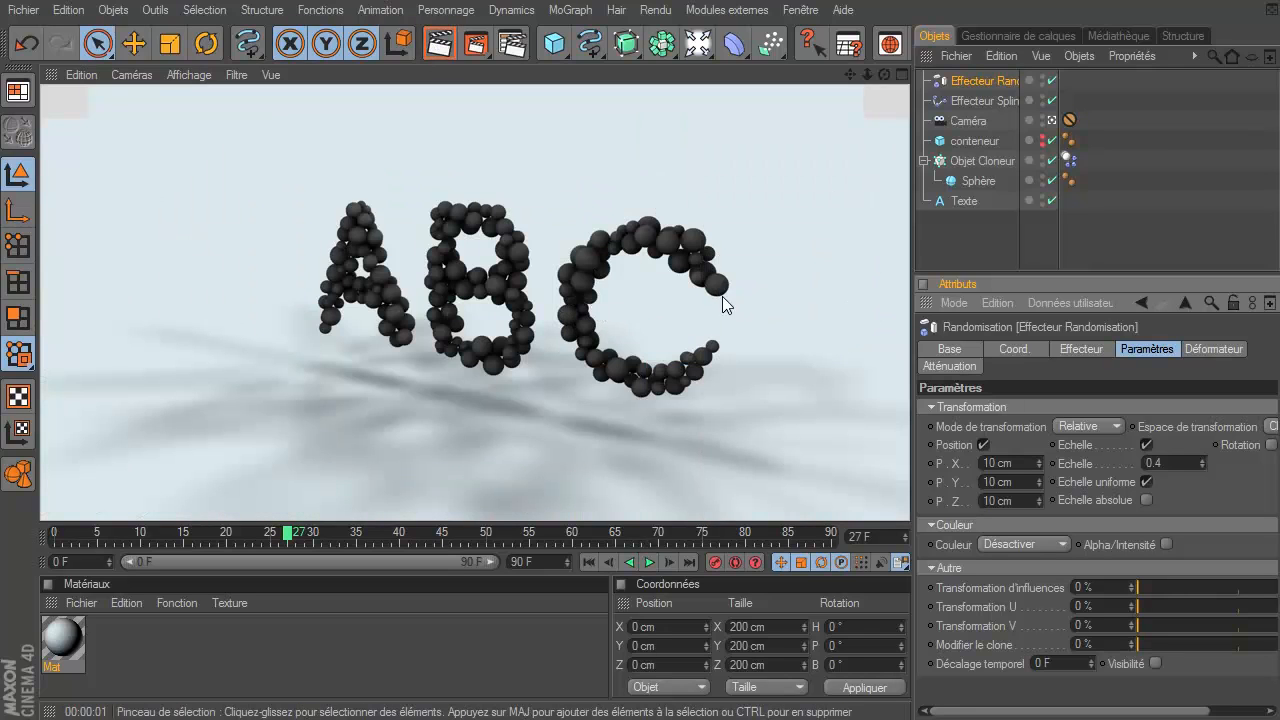
# - Inspect the sphere letters from the side outside the scene camera, then return to the camera's view
pyautogui.click(1052, 121)
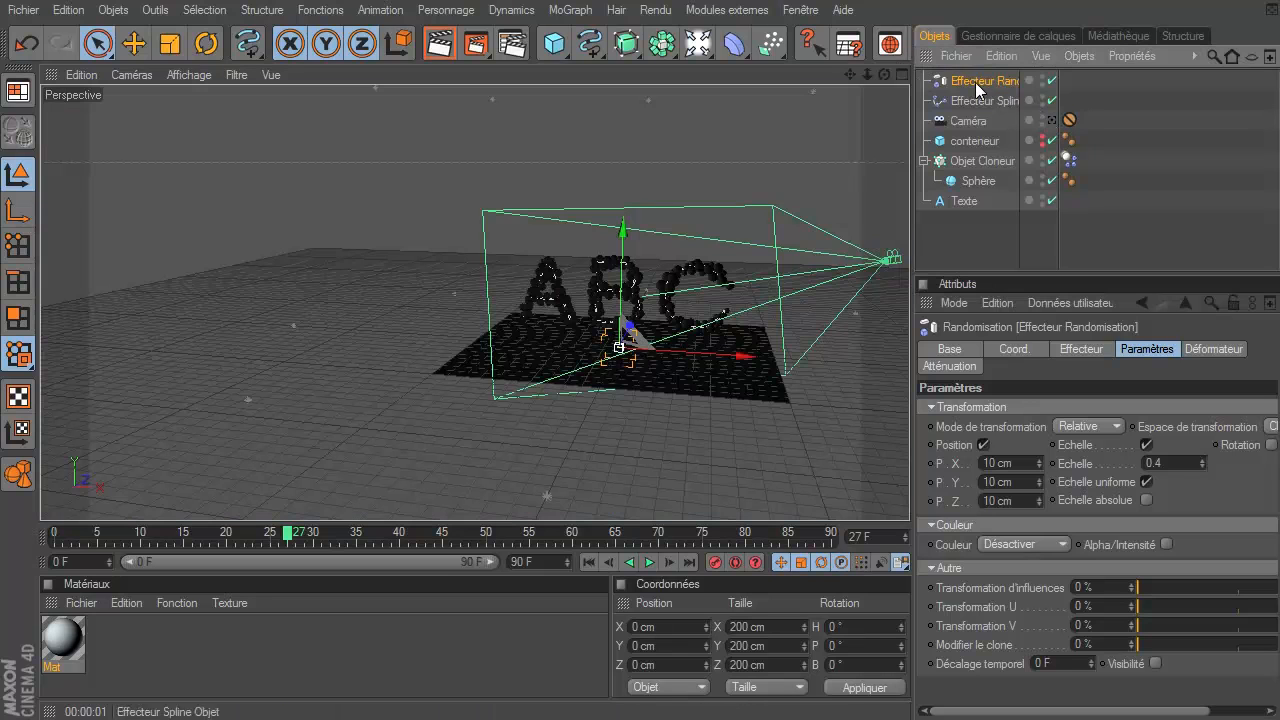
pyautogui.moveTo(884, 76)
pyautogui.mouseDown()
pyautogui.moveTo(853, 80)
pyautogui.moveTo(886, 80)
pyautogui.moveTo(909, 495)
pyautogui.mouseUp()
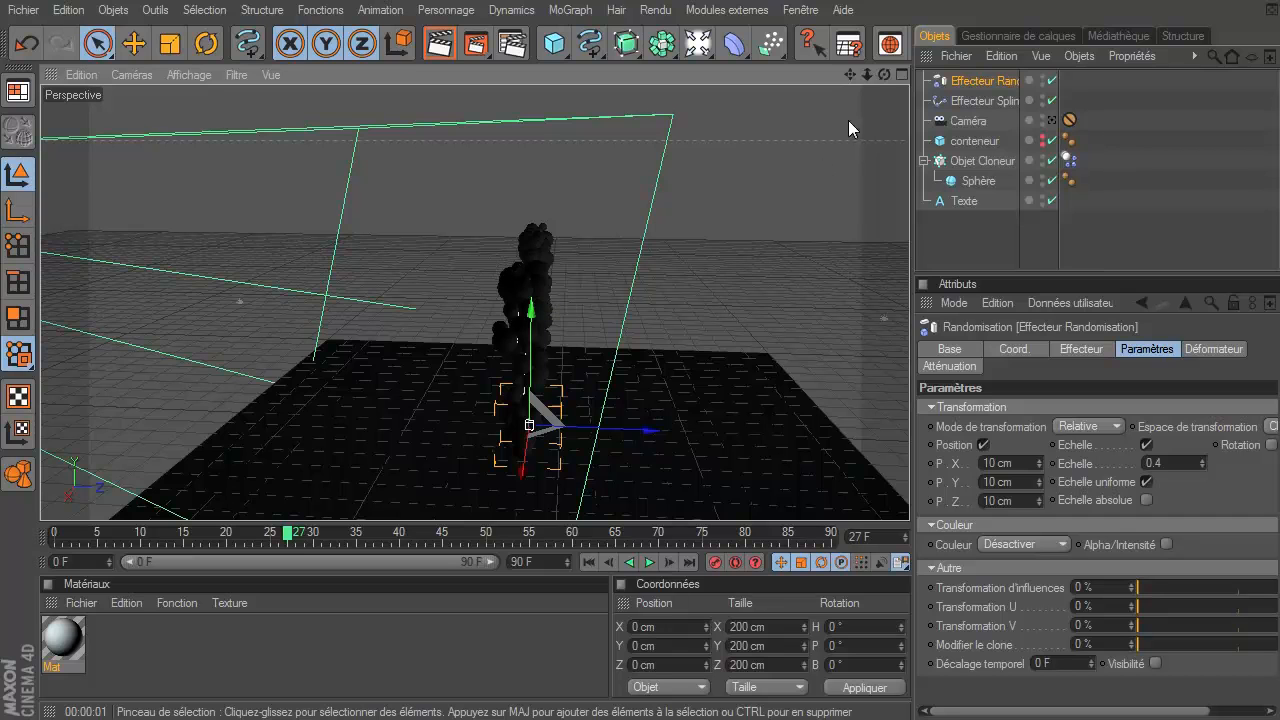
pyautogui.moveTo(880, 76)
pyautogui.mouseDown()
pyautogui.moveTo(909, 495)
pyautogui.moveTo(735, 325)
pyautogui.mouseUp()
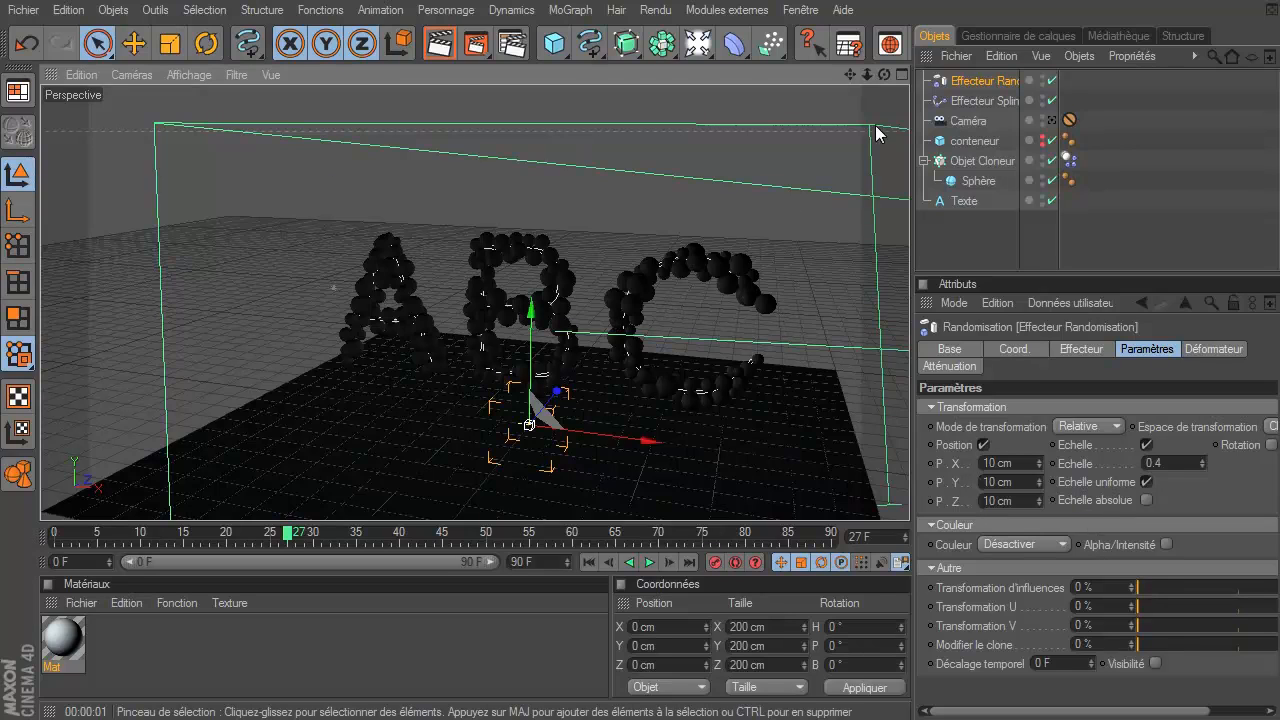
pyautogui.click(1052, 120)
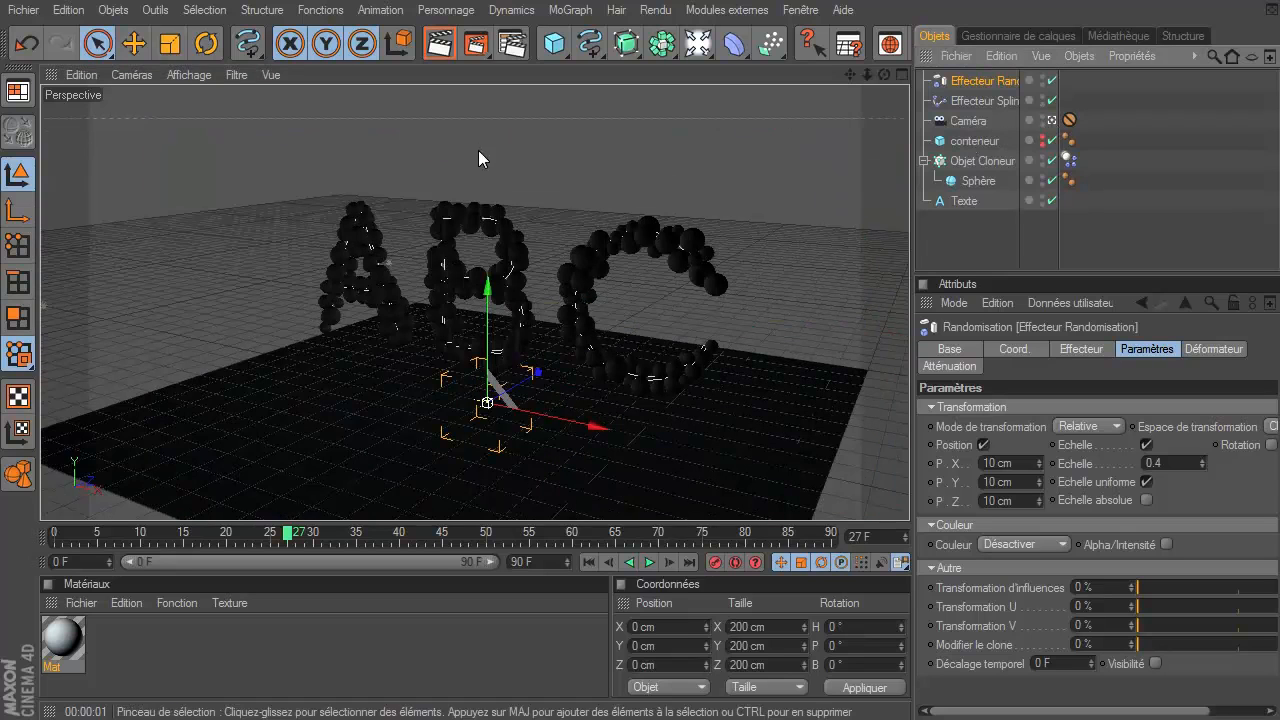
# - Return to the first frame, create a new material and apply it to the Objet Cloneur
pyautogui.click(589, 562)
pyautogui.doubleClick(403, 657)
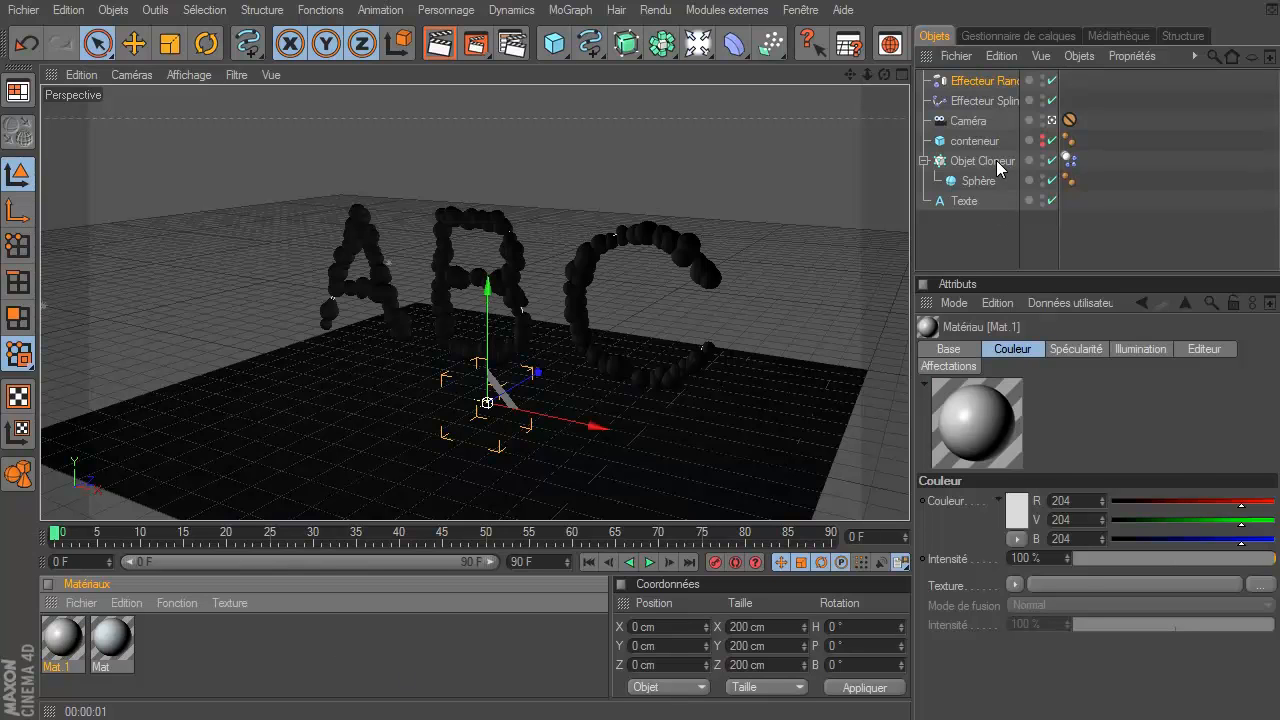
pyautogui.moveTo(996, 160); pyautogui.dragTo(998, 161)
# - Set the new material's colour to a near-white RGB of 246, 246, 246
pyautogui.doubleClick(64, 636)
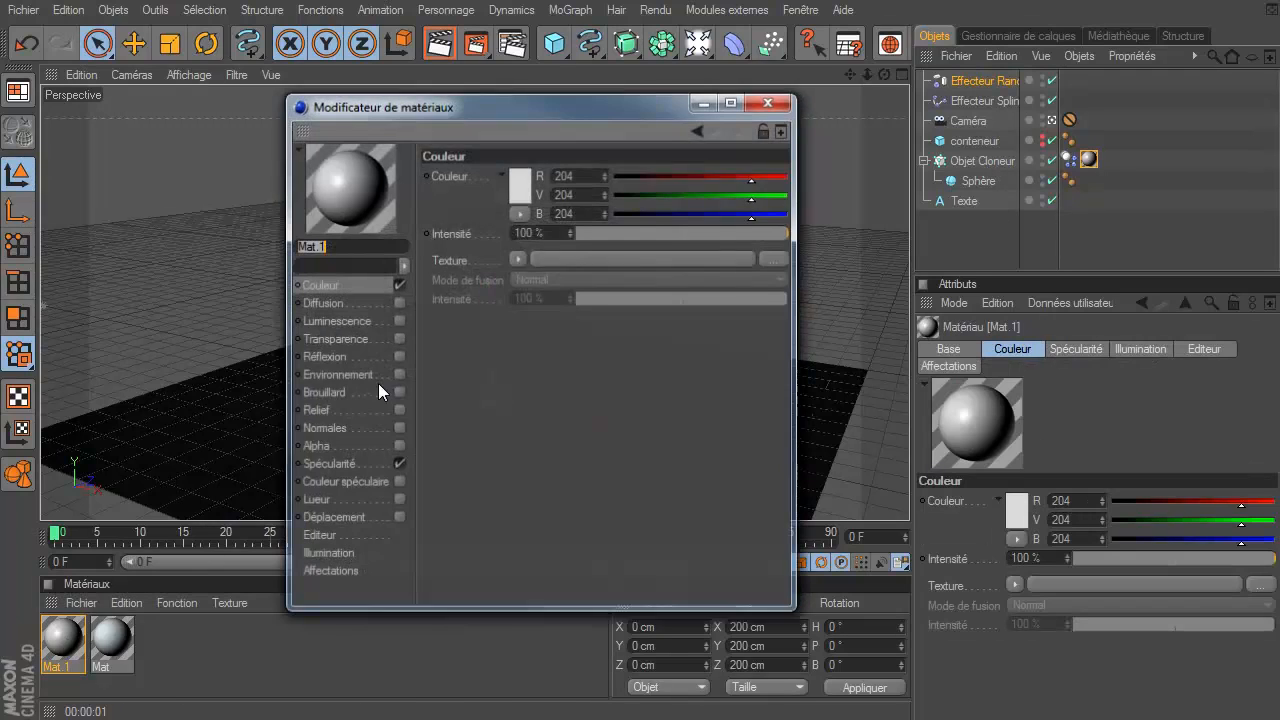
pyautogui.click(520, 185)
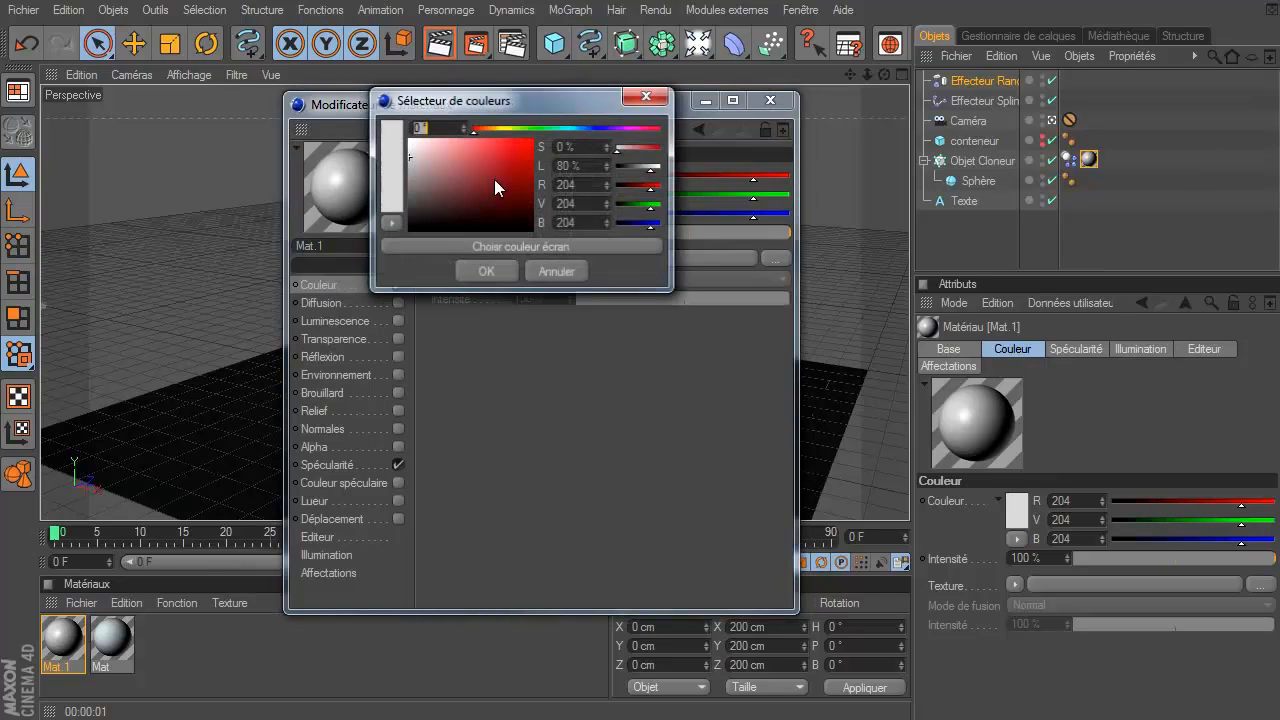
pyautogui.moveTo(494, 179); pyautogui.dragTo(405, 140)
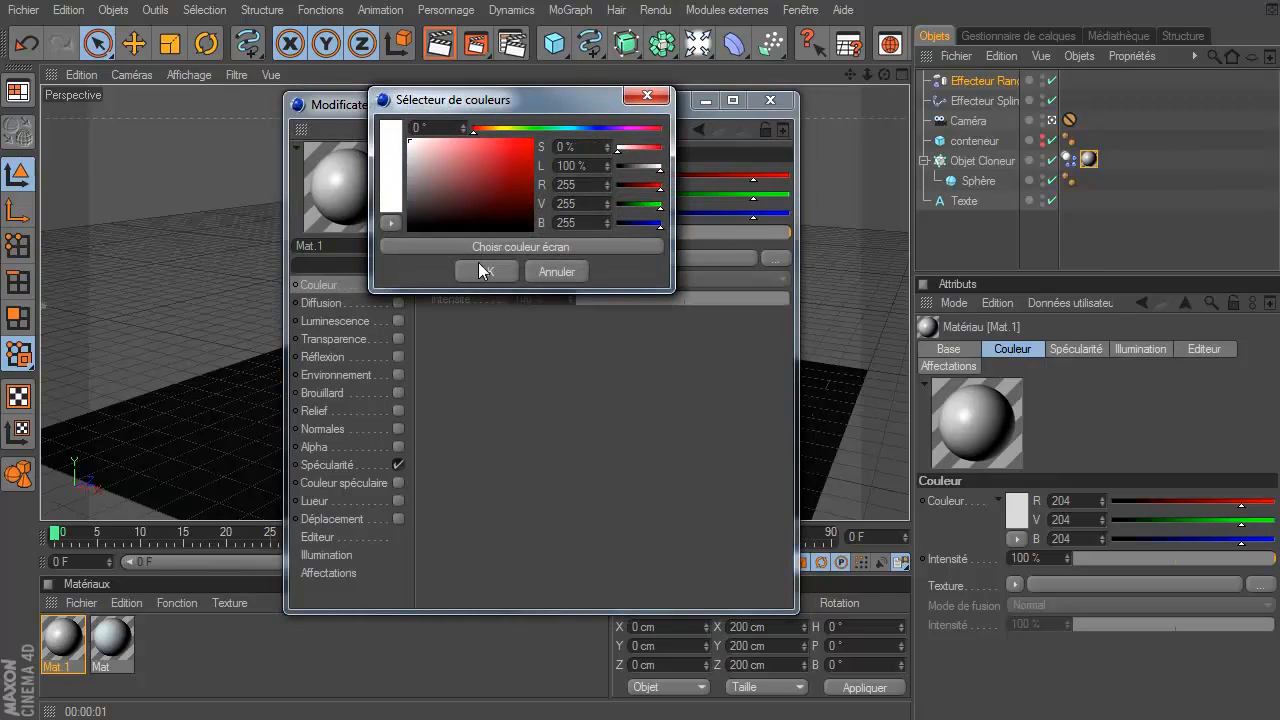
pyautogui.click(408, 144)
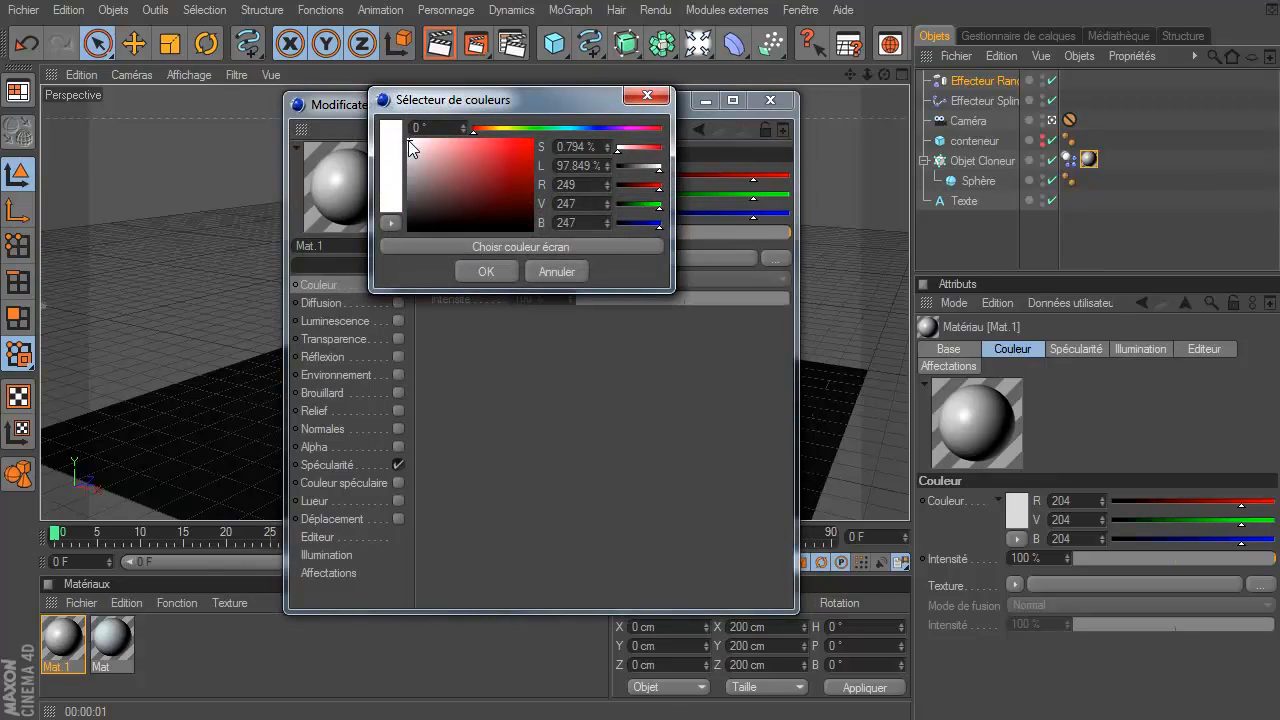
pyautogui.click(490, 266)
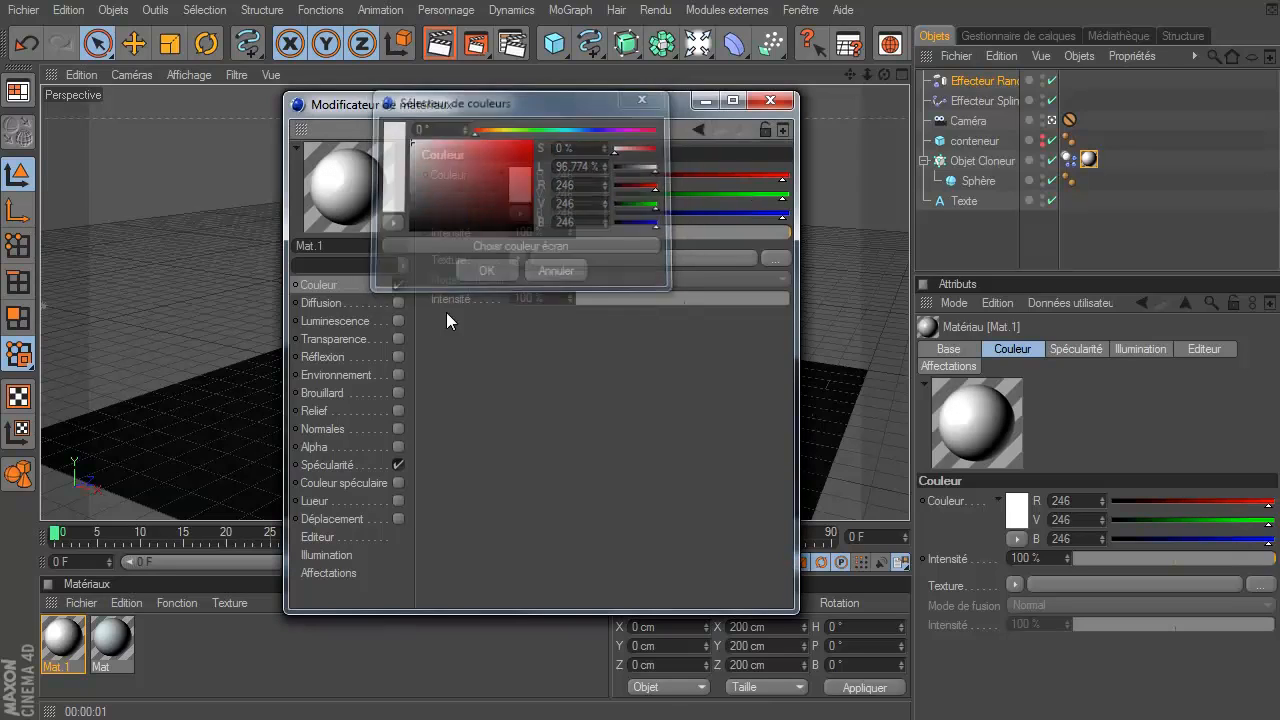
# - Enable Réflexion on Mat.1 with a Fresnel texture, setting the reflection intensity to 11 % and the texture intensity to 19 %
pyautogui.click(398, 357)
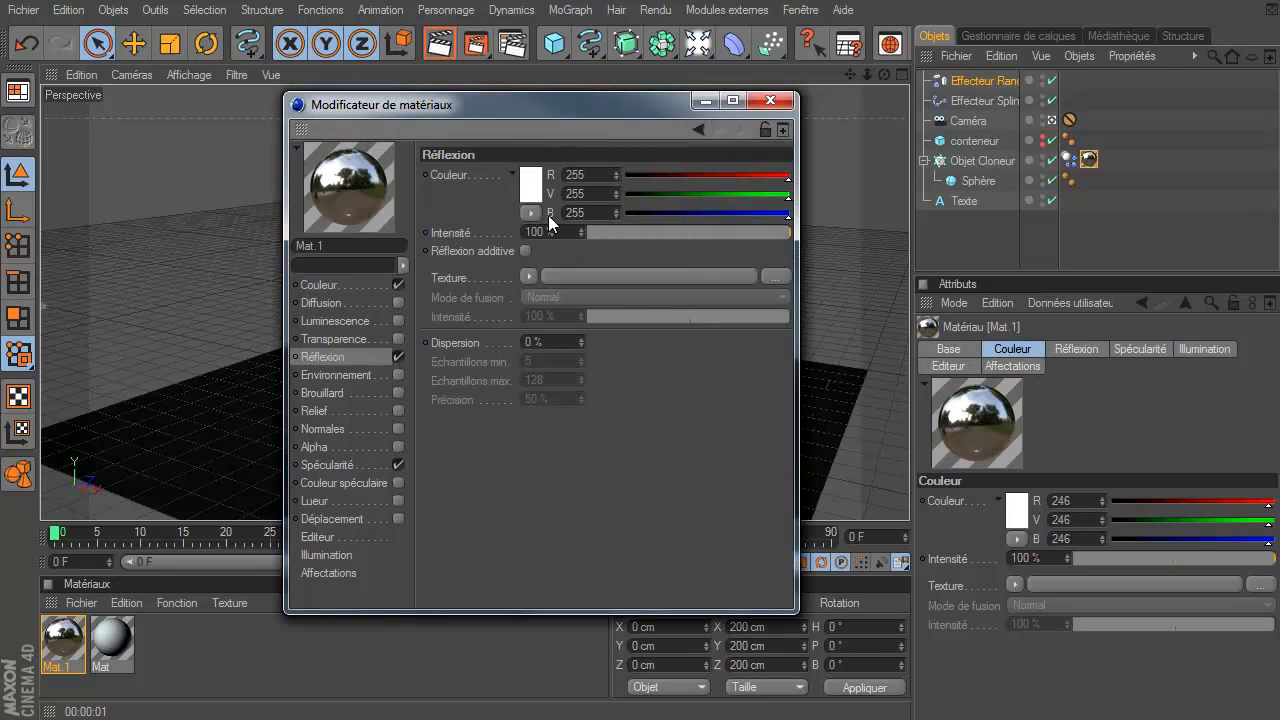
pyautogui.click(528, 277)
pyautogui.click(612, 497)
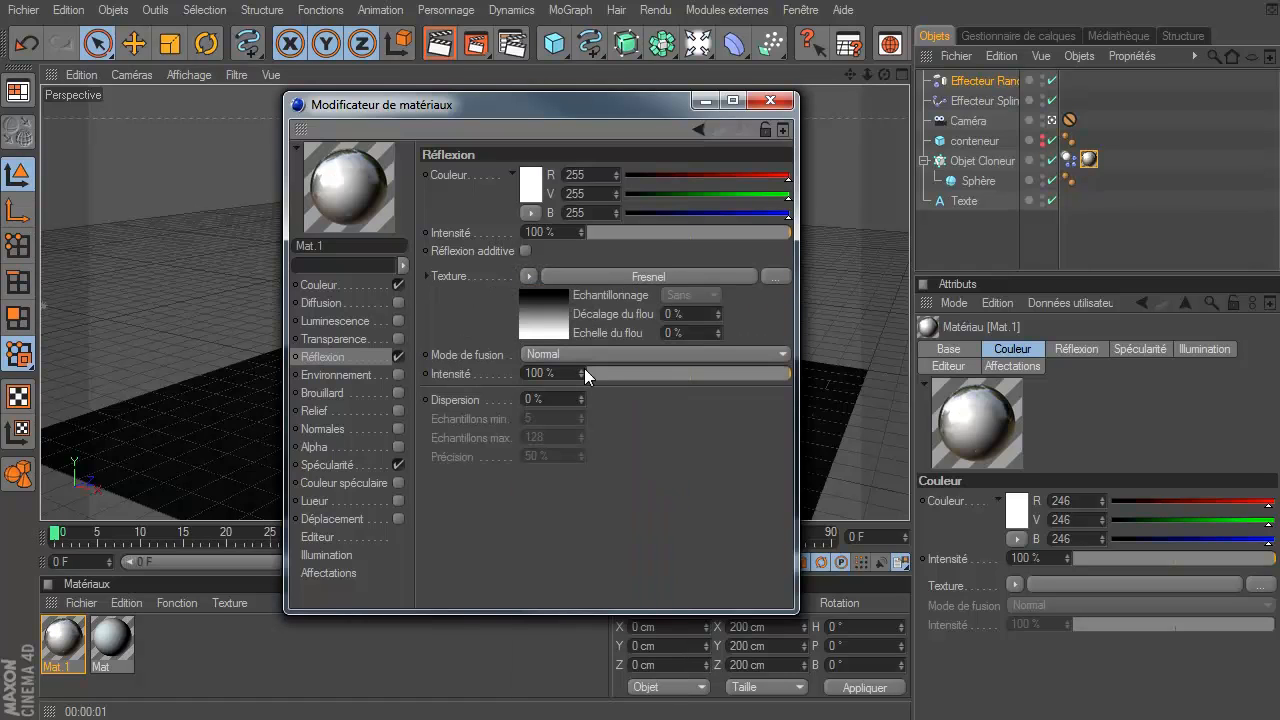
pyautogui.click(611, 233)
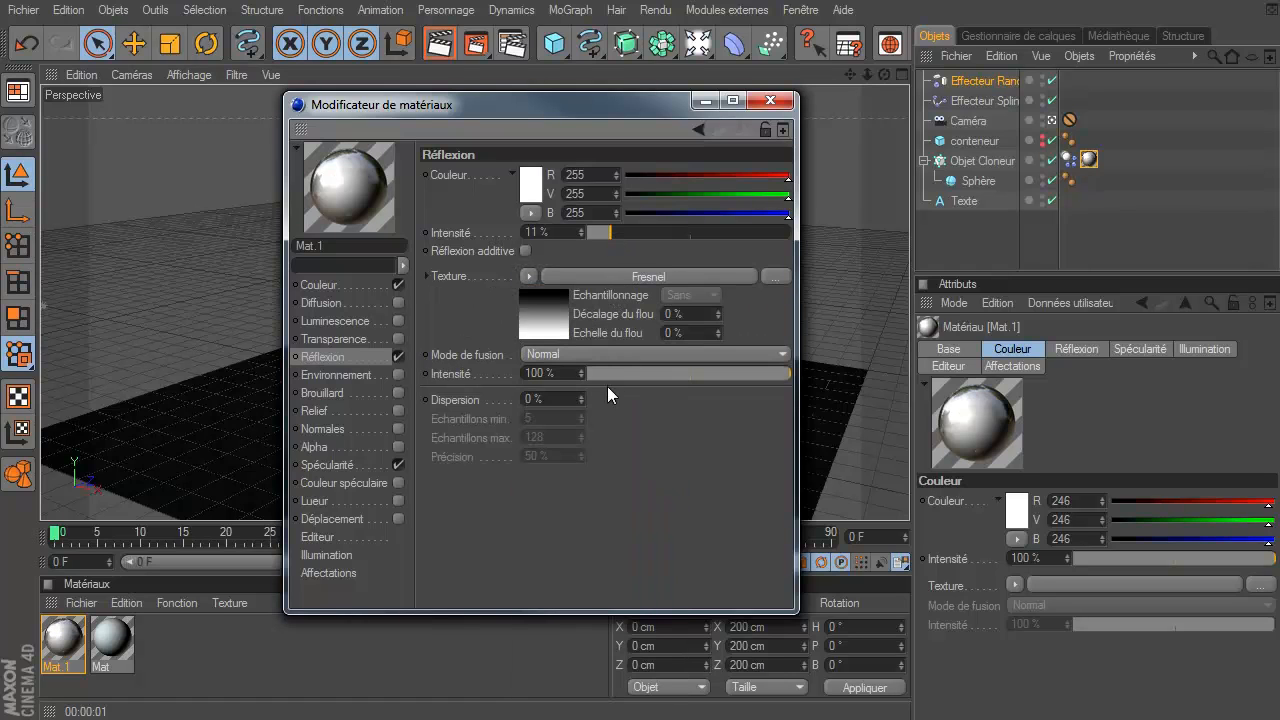
pyautogui.moveTo(614, 372); pyautogui.dragTo(627, 378)
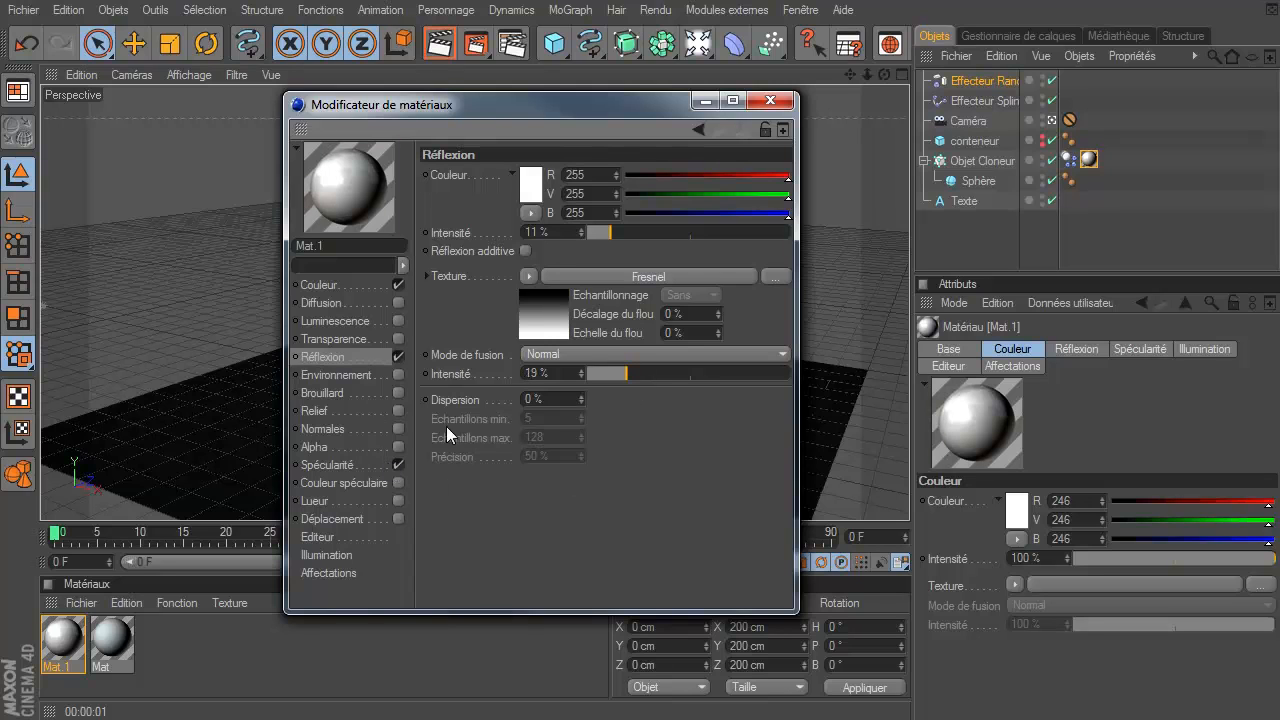
pyautogui.click(770, 100)
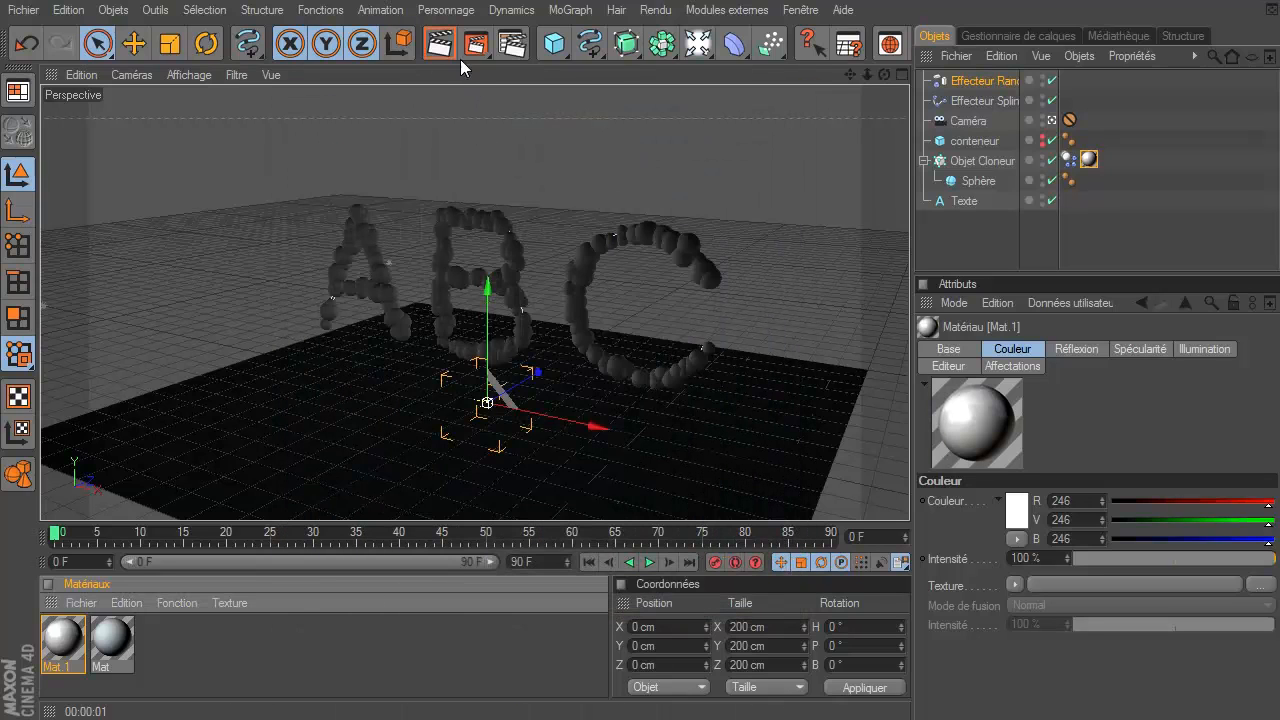
# - Render the view at the first frame, play the simulation to frame 18 and render the view again
pyautogui.click(440, 43)
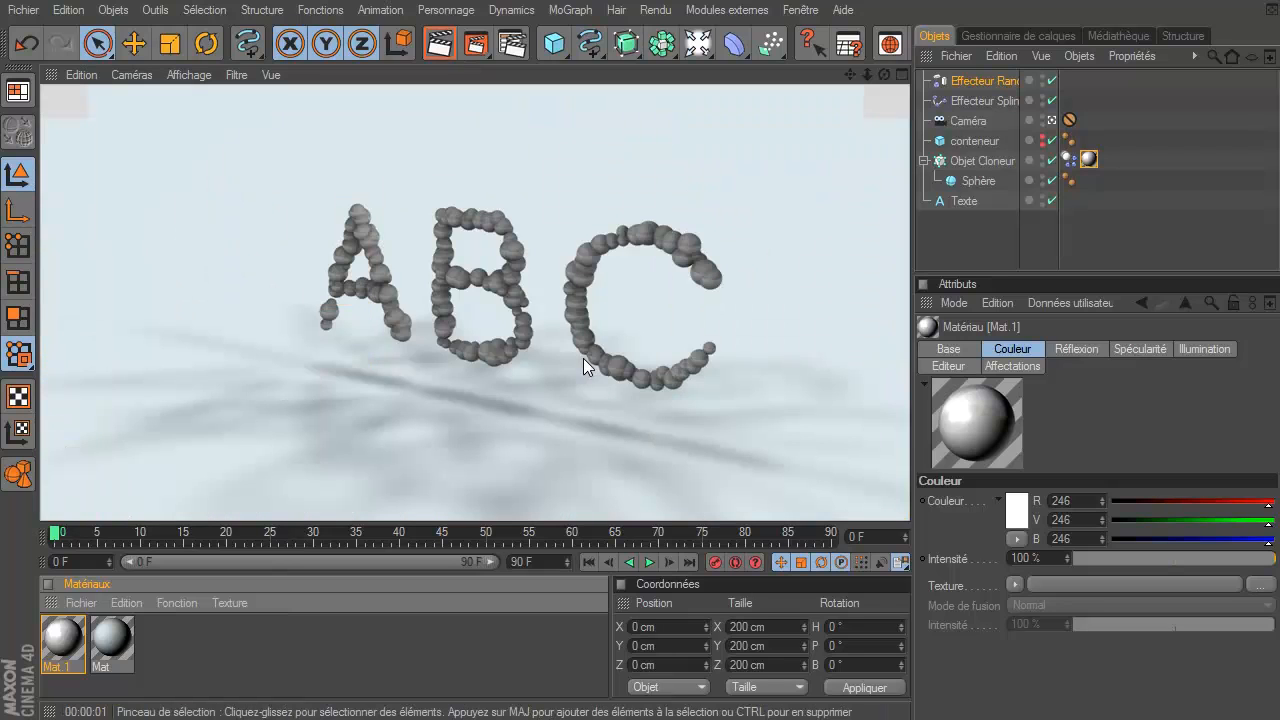
pyautogui.click(584, 561)
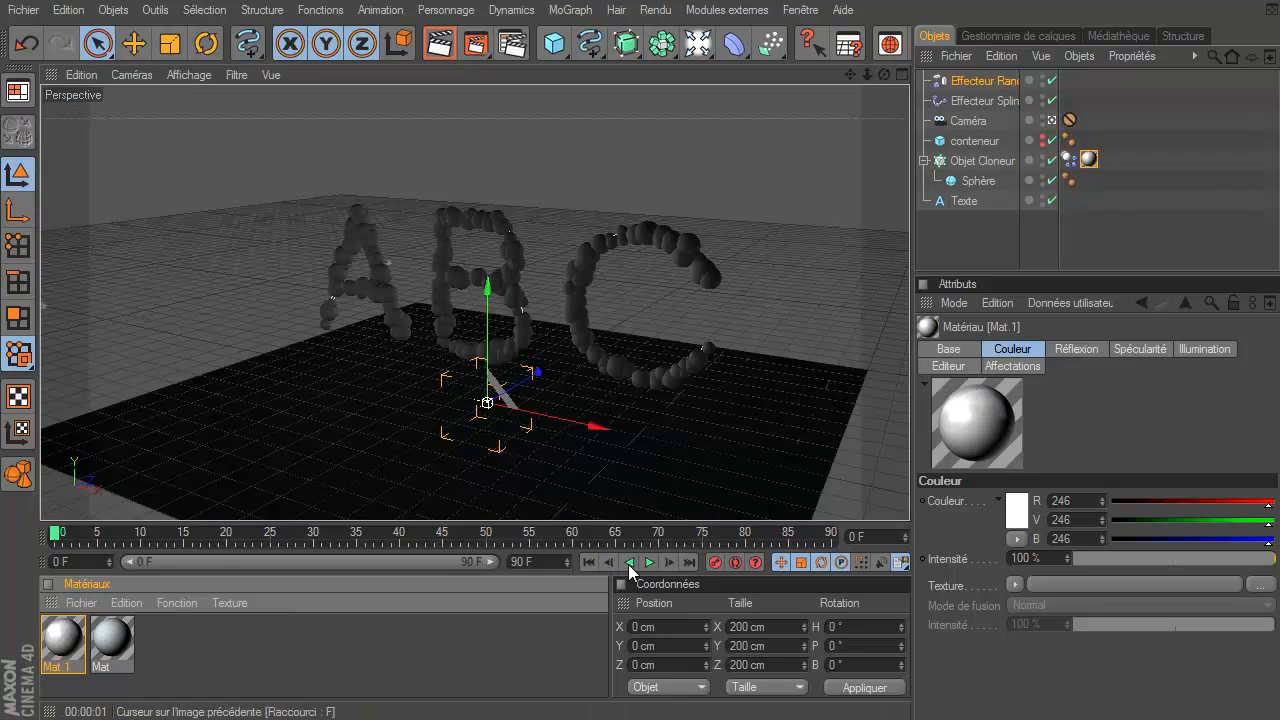
pyautogui.click(650, 562)
pyautogui.click(651, 562)
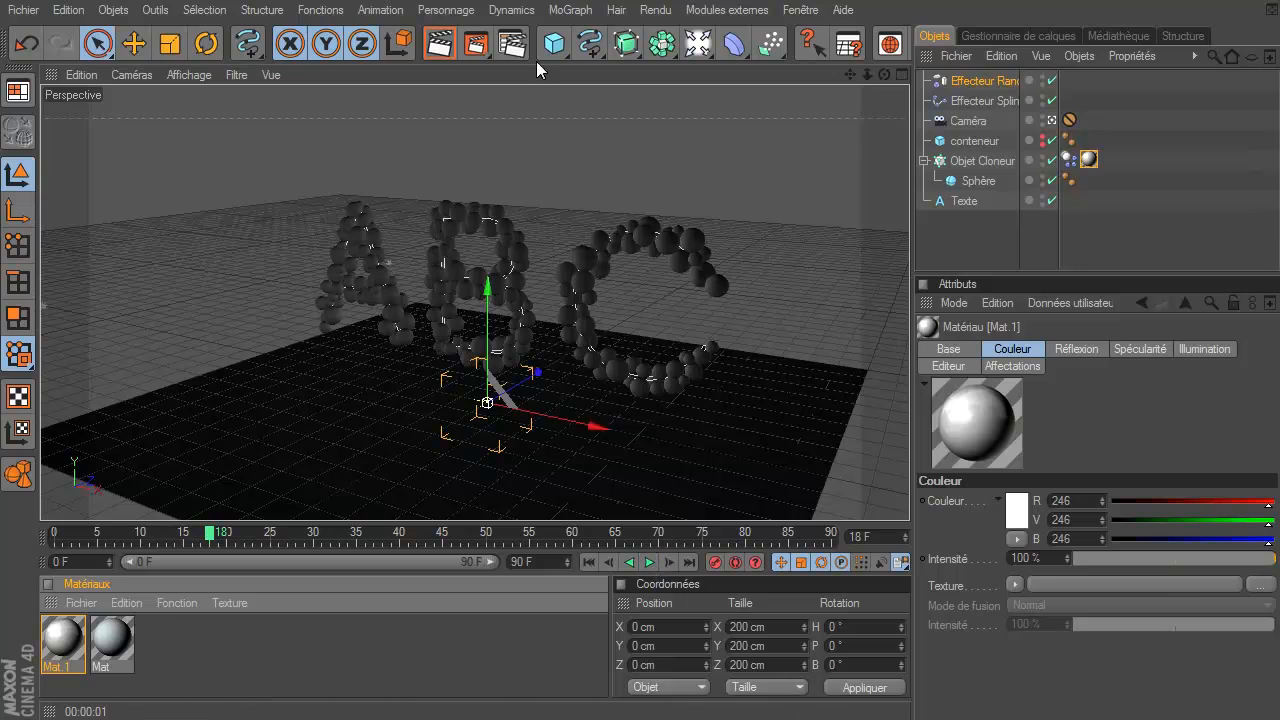
pyautogui.hotkey('ctrl', 'r')
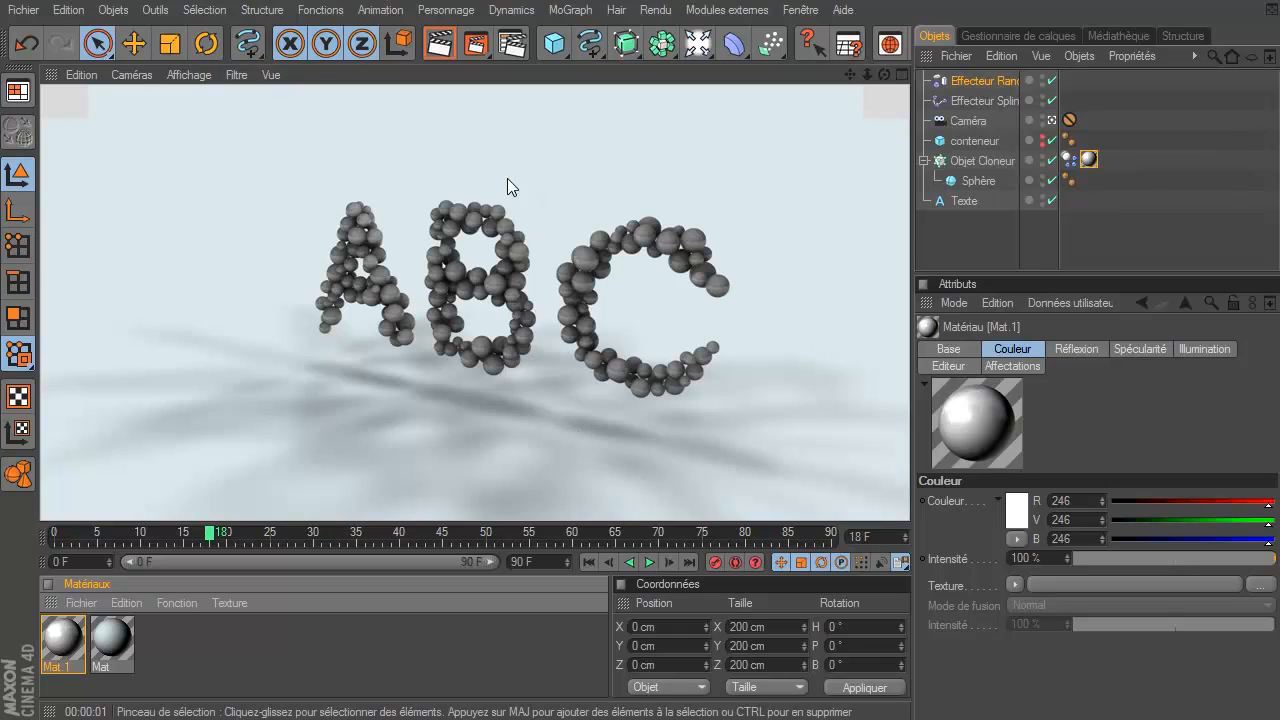
# - Review the output section of the render settings, checking the frame rate and the range of frames to render
pyautogui.click(512, 44)
pyautogui.moveTo(388, 2); pyautogui.dragTo(461, 9)
pyautogui.click(254, 54)
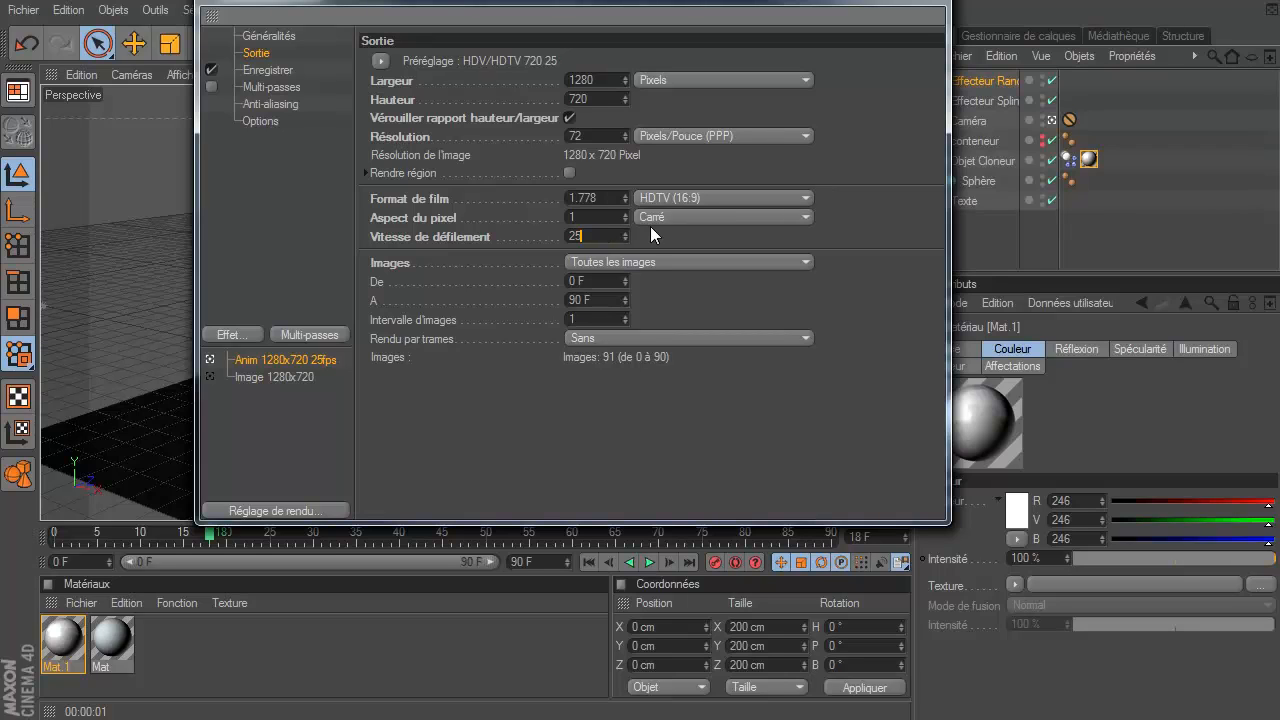
pyautogui.click(673, 263)
pyautogui.click(671, 263)
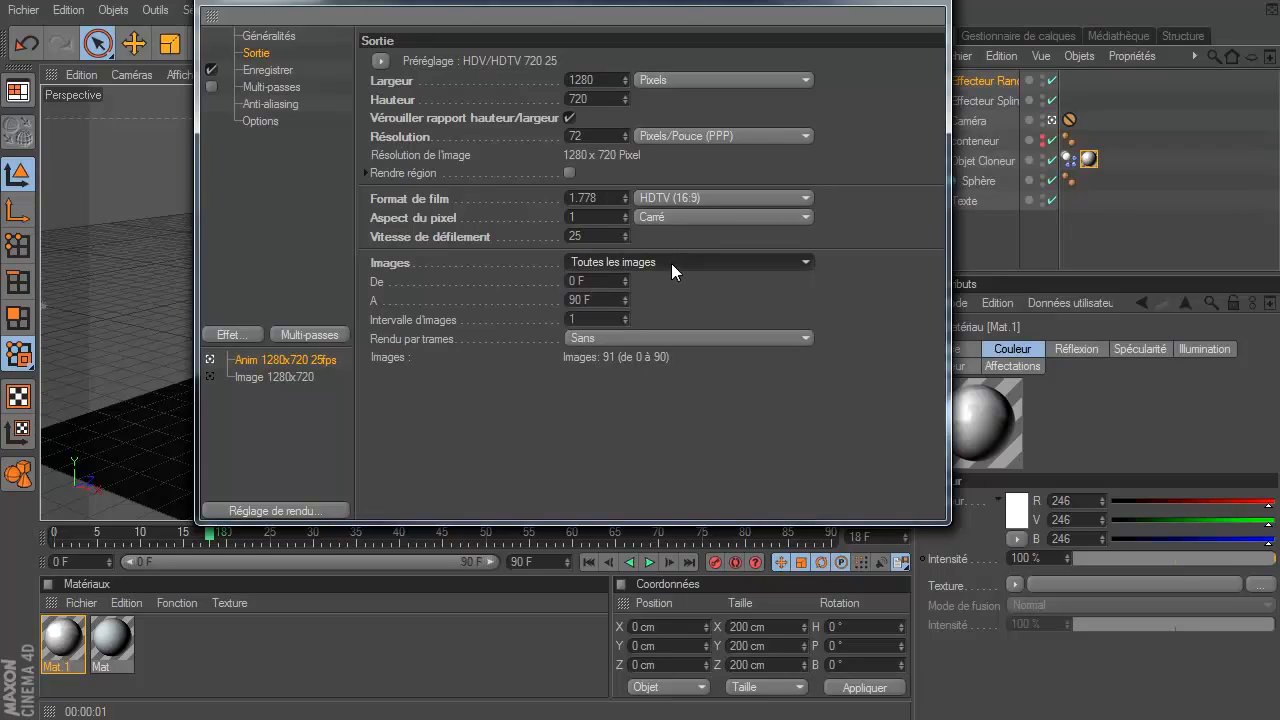
pyautogui.click(596, 280)
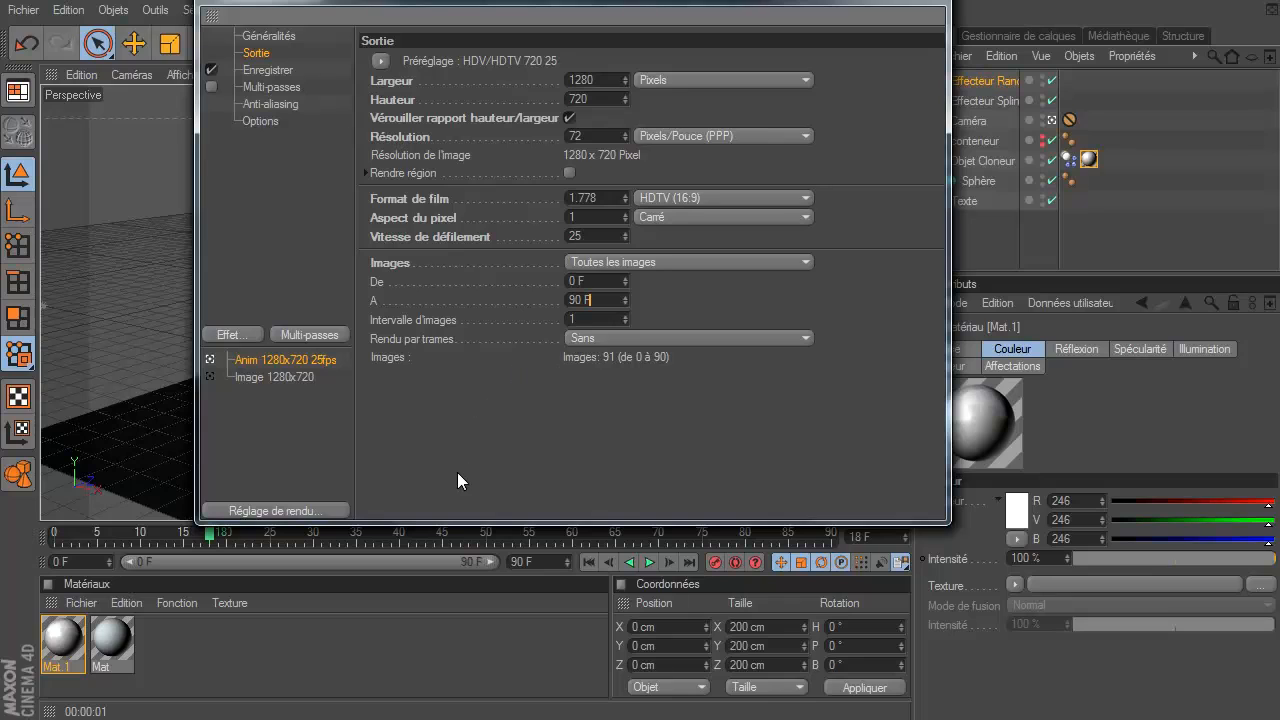
# - Add the Illumination globale effect to the render settings, with stochastic samples and record density both set to Basse
pyautogui.click(221, 336)
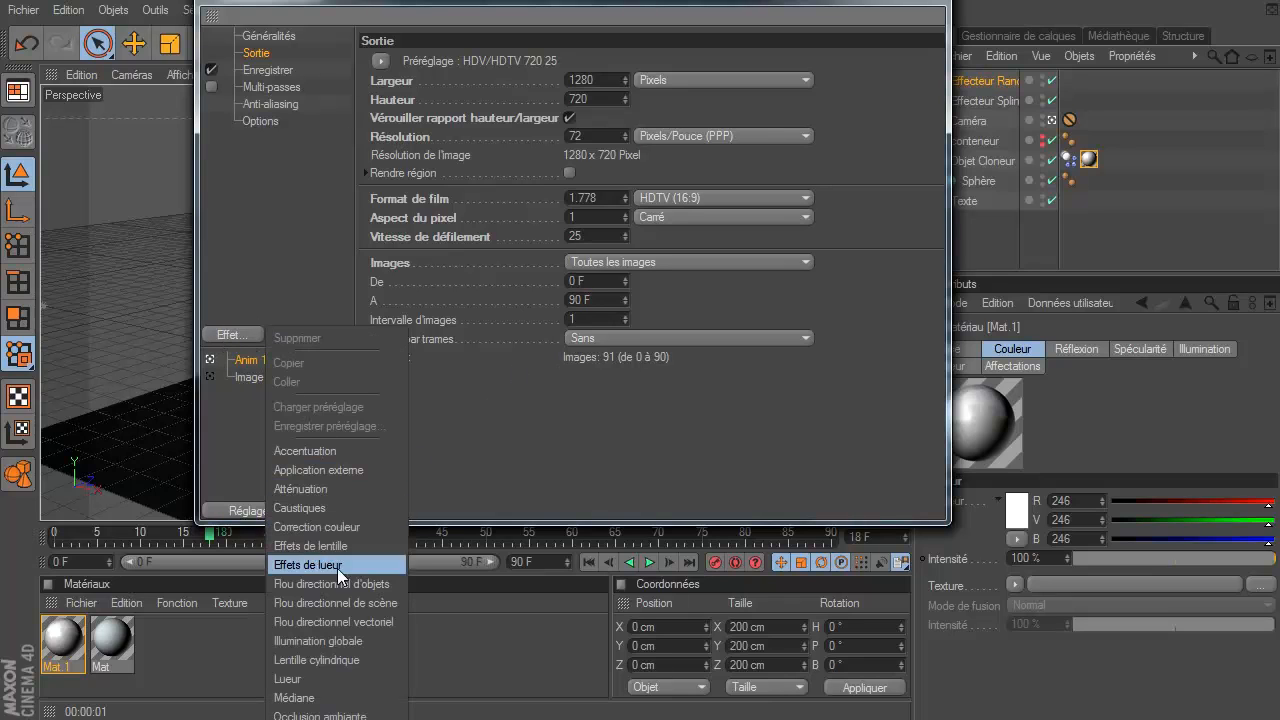
pyautogui.click(349, 642)
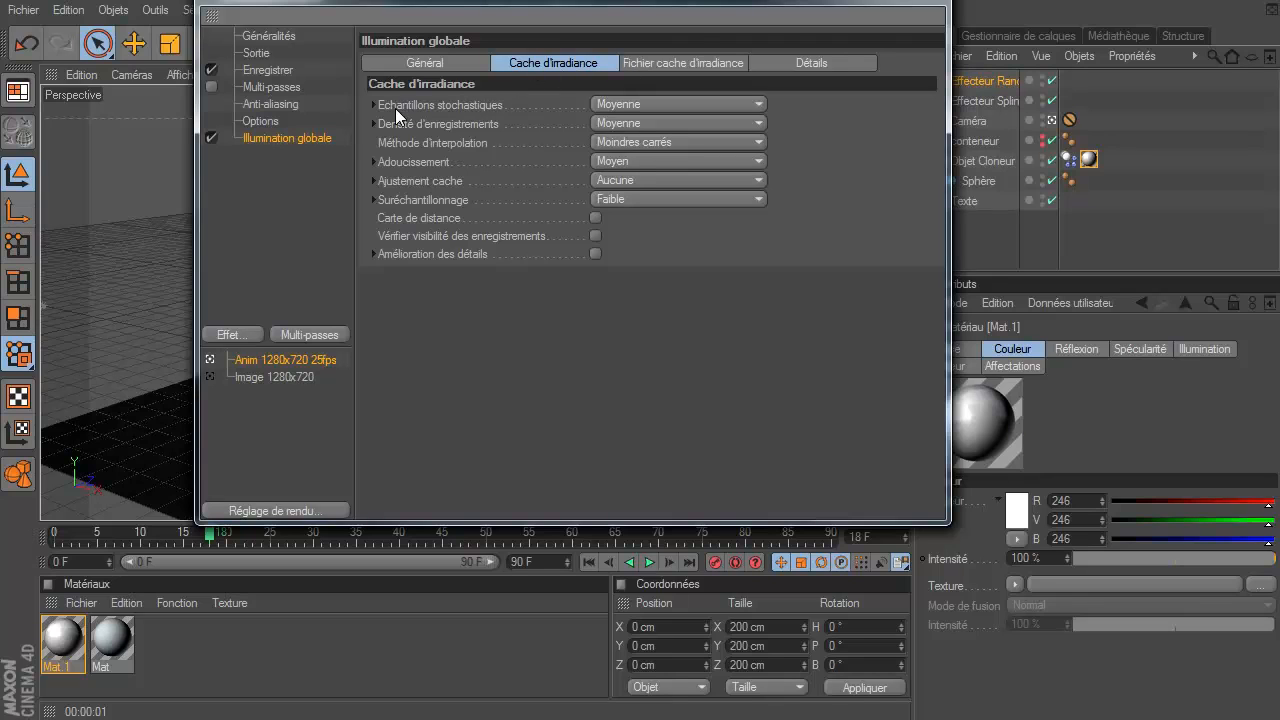
pyautogui.click(649, 102)
pyautogui.click(638, 163)
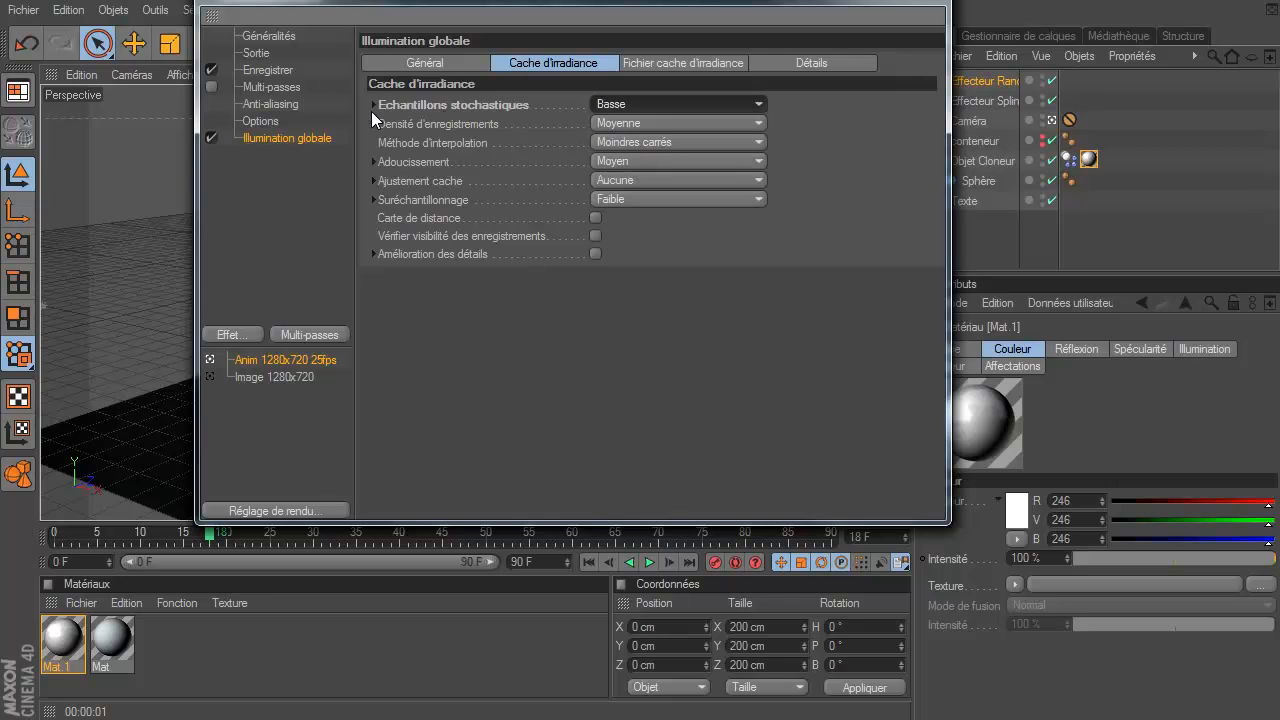
pyautogui.click(644, 125)
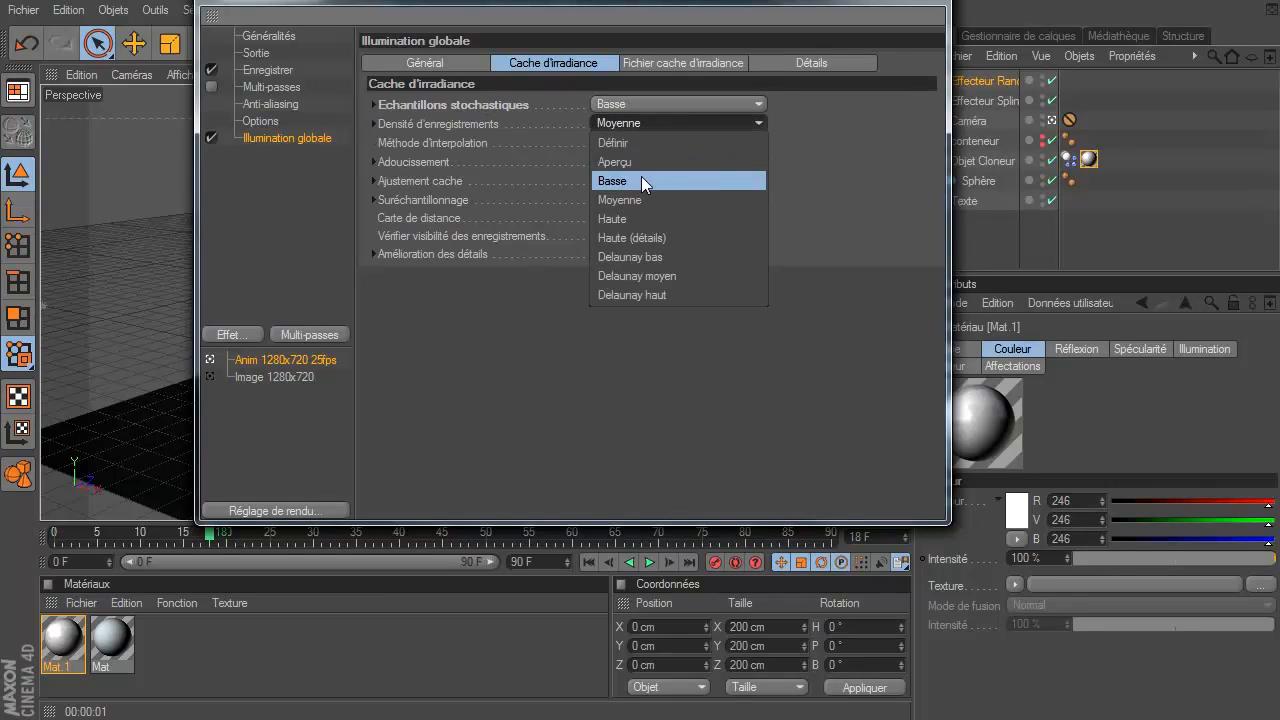
pyautogui.click(640, 179)
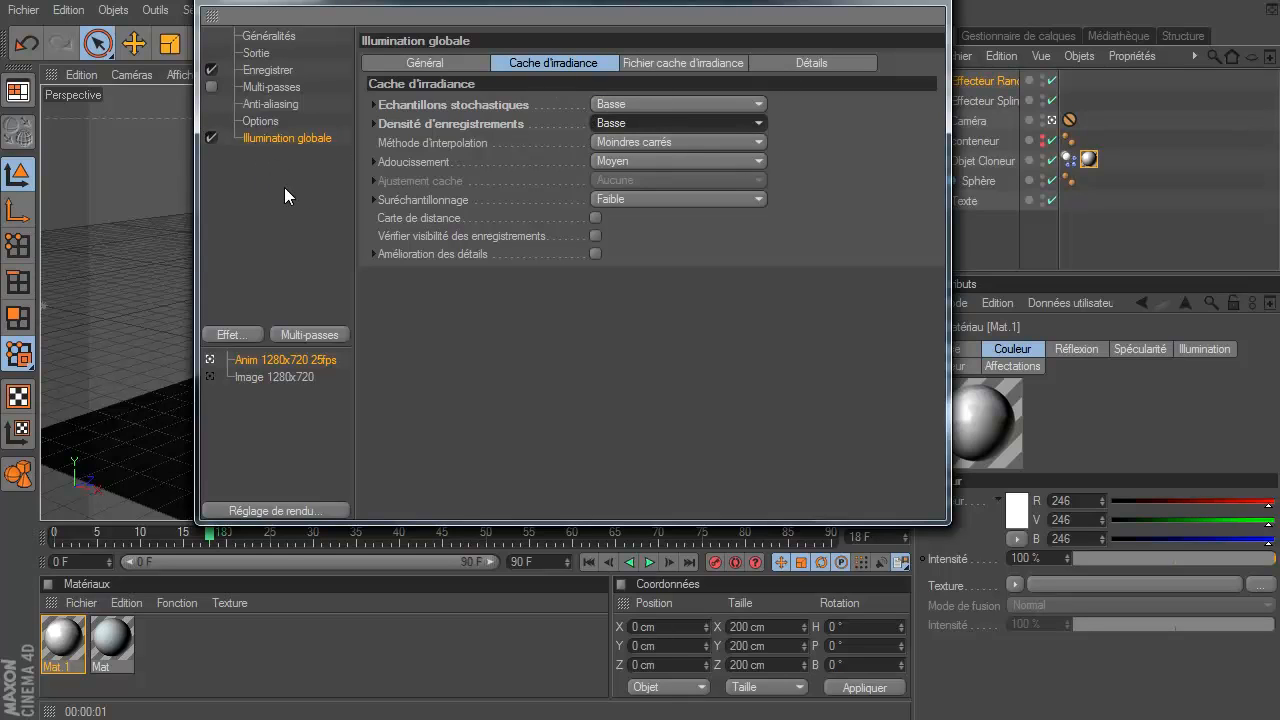
pyautogui.click(274, 256)
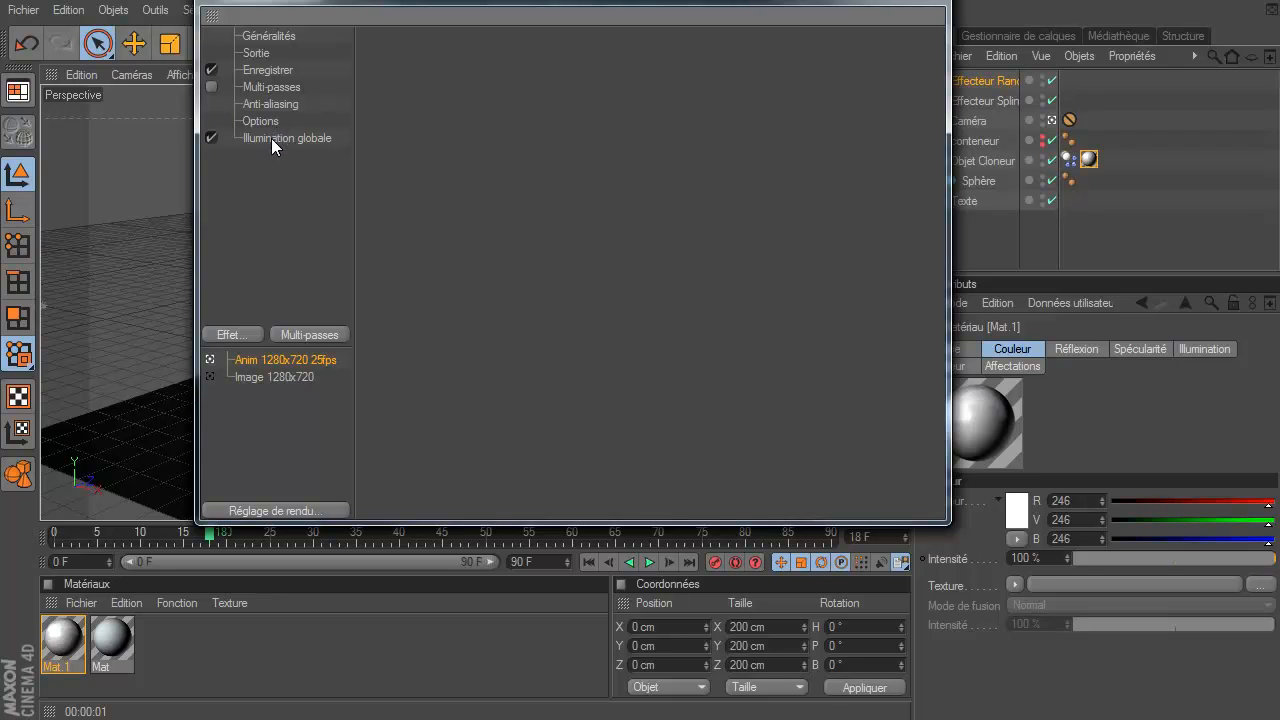
# - Add the Occlusion ambiante effect, lighten its gradient's black end to RGB 46, 46, 46 and shift the gradient midpoint towards the dark end
pyautogui.click(223, 333)
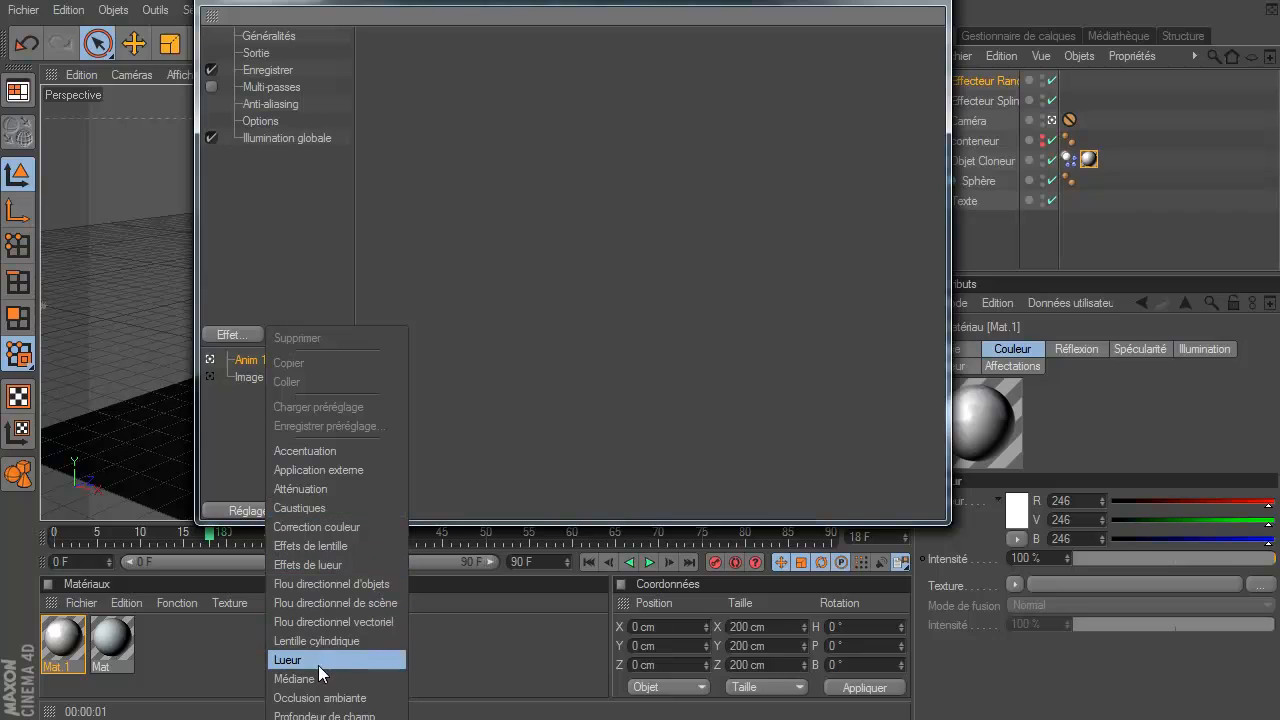
pyautogui.click(320, 698)
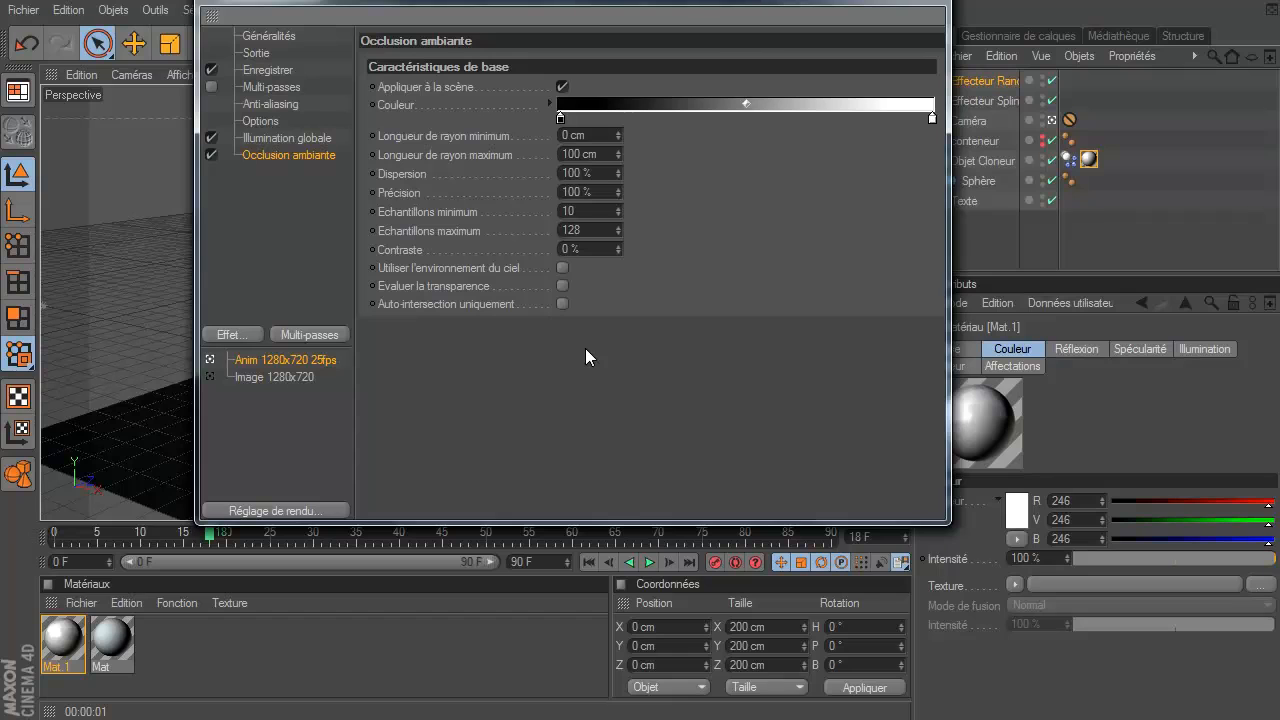
pyautogui.doubleClick(560, 119)
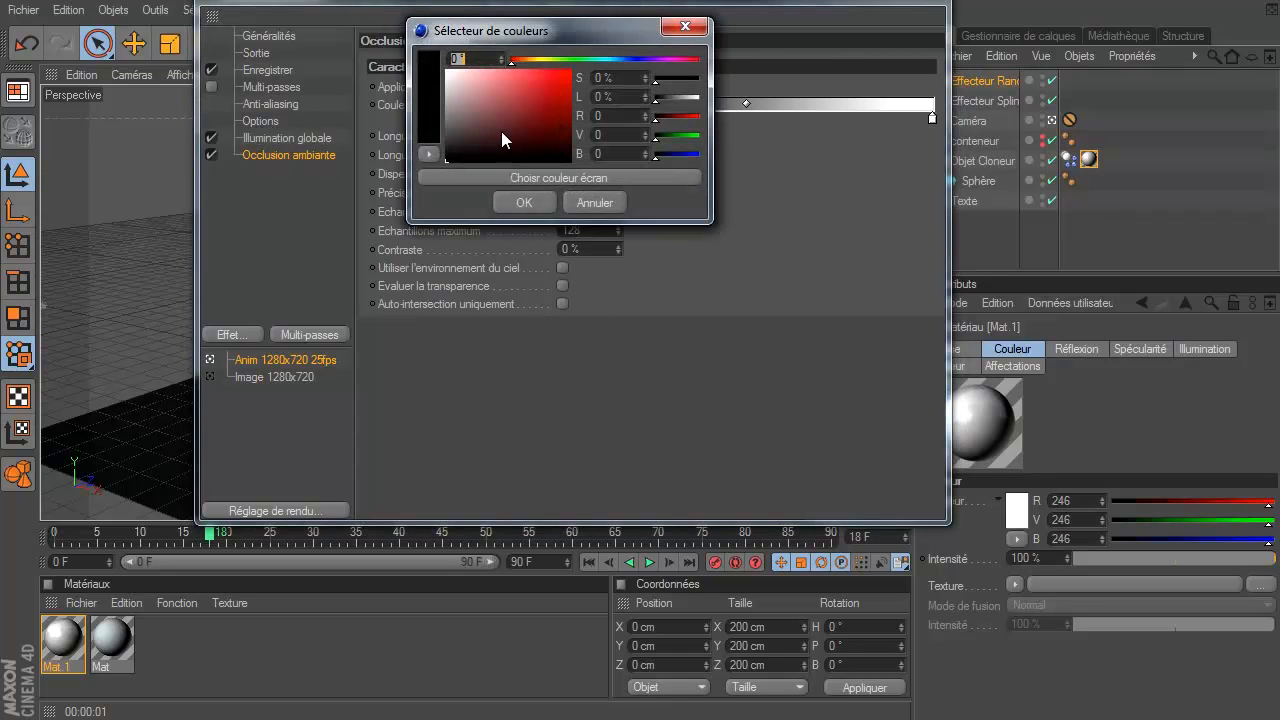
pyautogui.moveTo(460, 147); pyautogui.dragTo(436, 150)
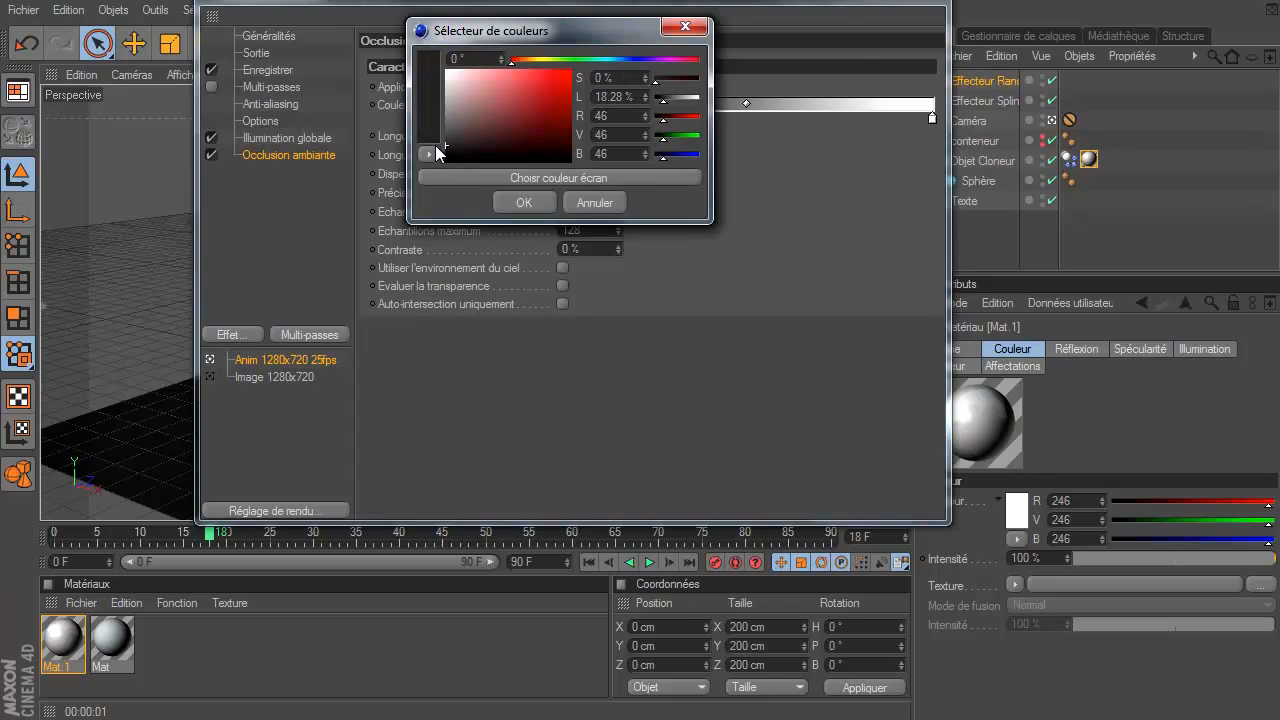
pyautogui.click(537, 194)
pyautogui.moveTo(744, 107); pyautogui.dragTo(667, 102)
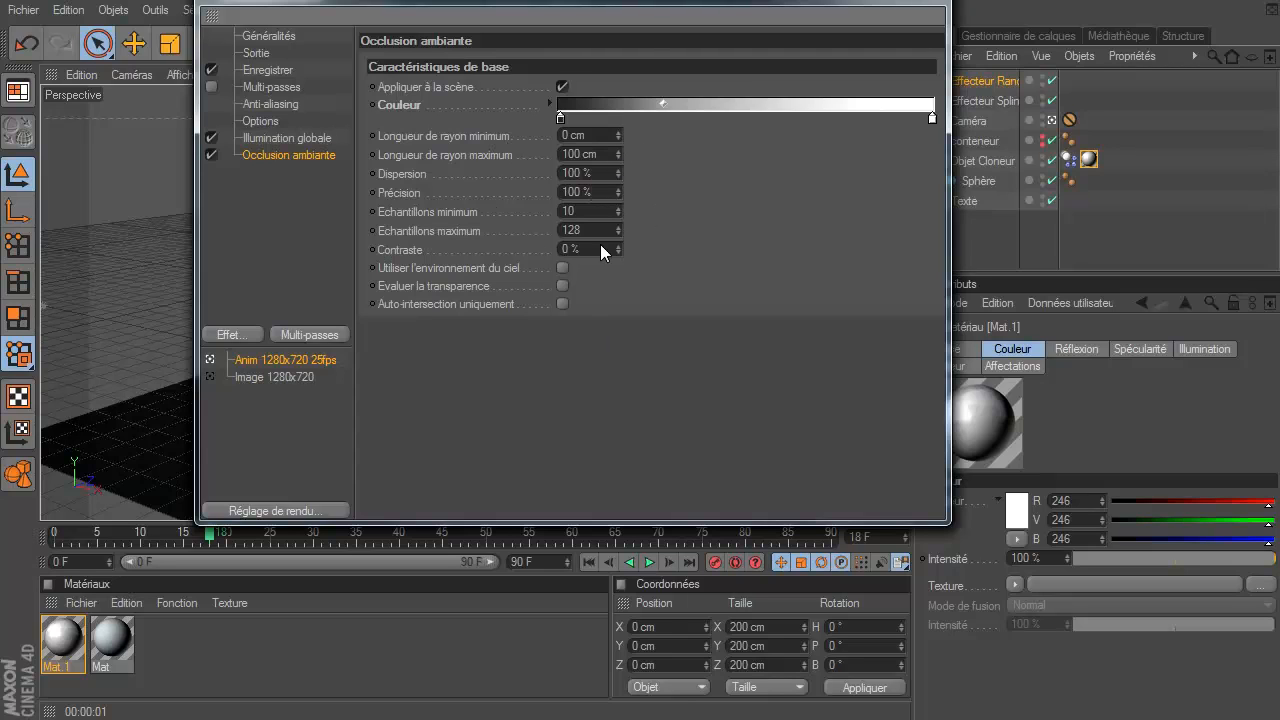
pyautogui.click(240, 207)
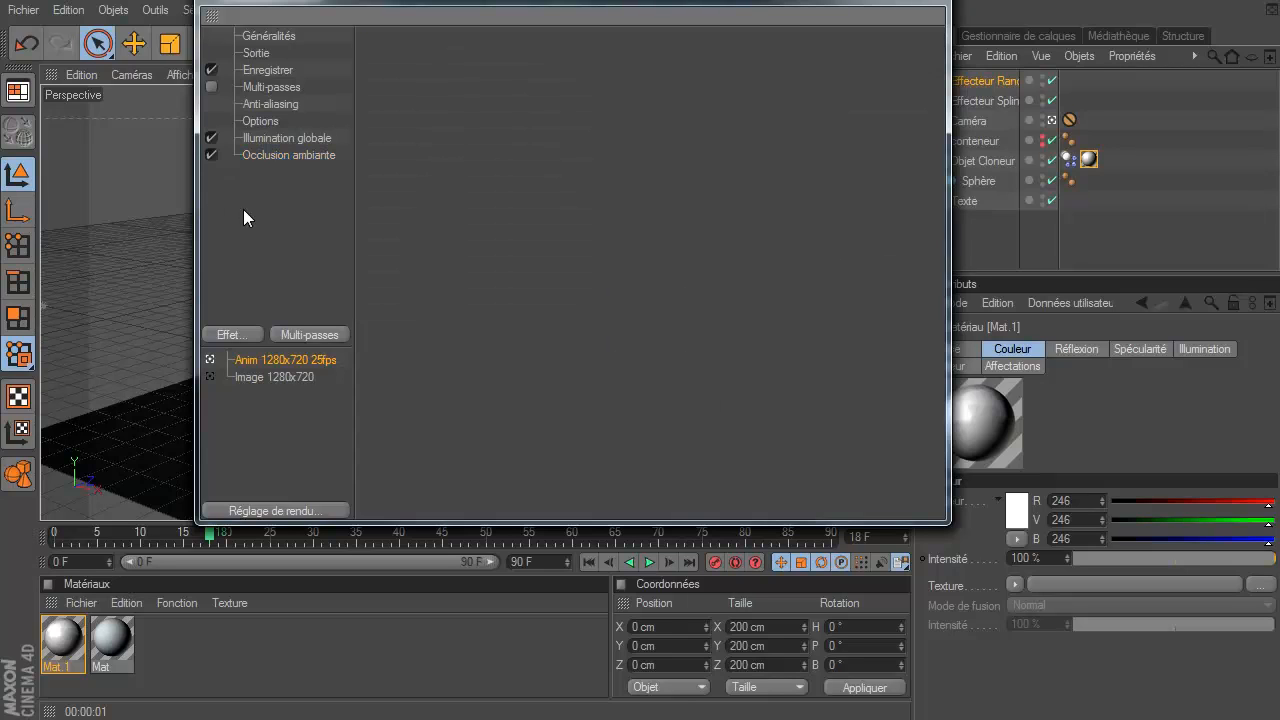
# - Test-render the view with global illumination and ambient occlusion enabled, and stop the render partway
pyautogui.click(930, 4)
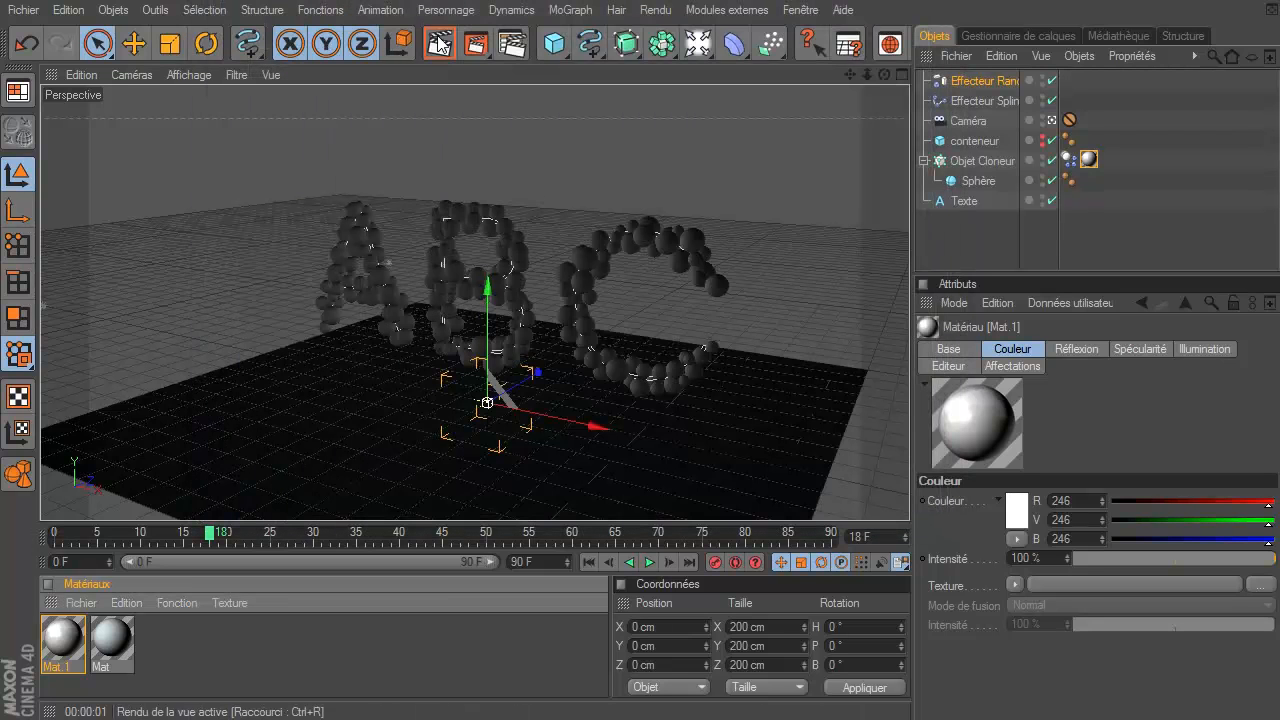
pyautogui.click(440, 43)
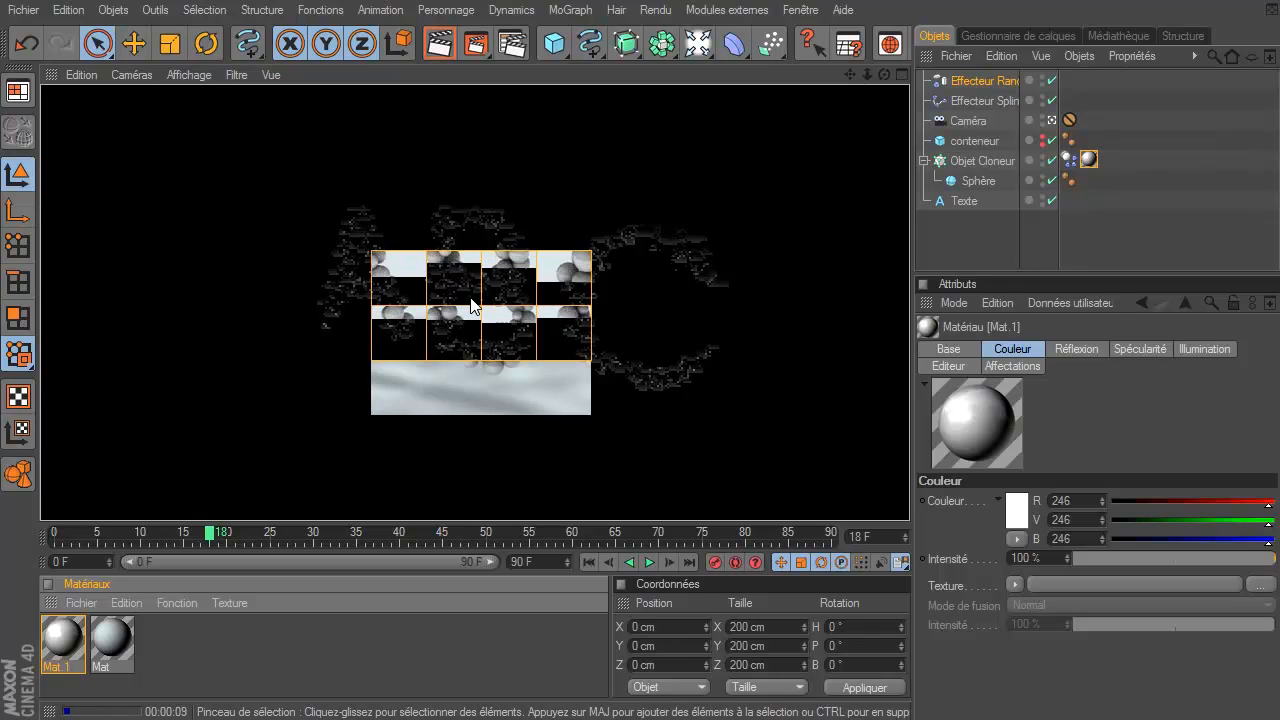
pyautogui.click(976, 230)
# - Disable Illumination globale and Occlusion ambiante in the render settings and render the view again
pyautogui.click(522, 55)
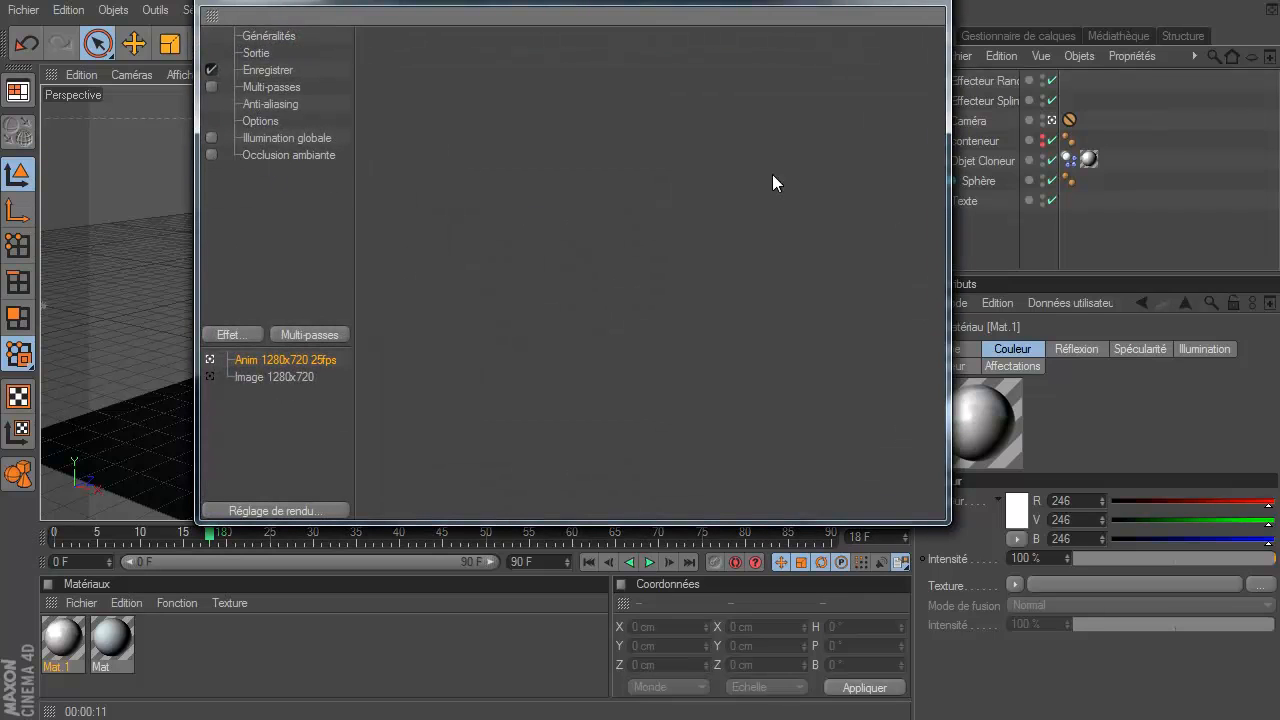
pyautogui.click(927, 7)
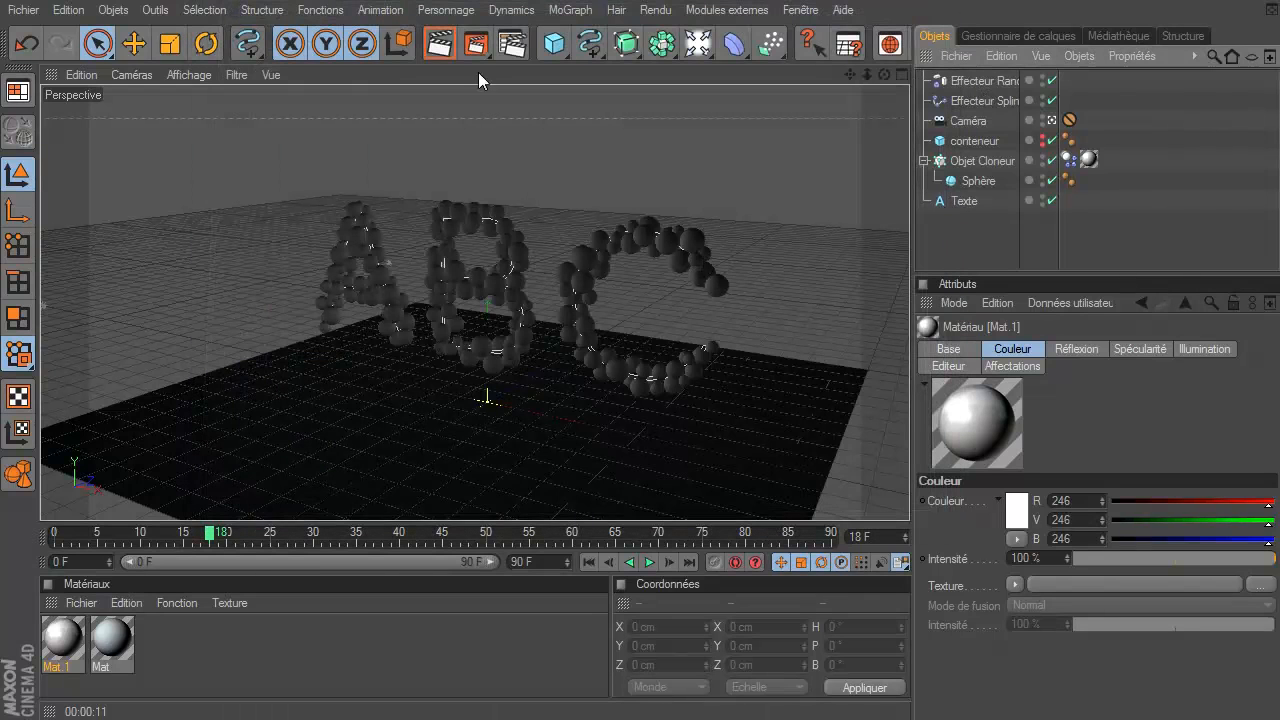
pyautogui.click(449, 49)
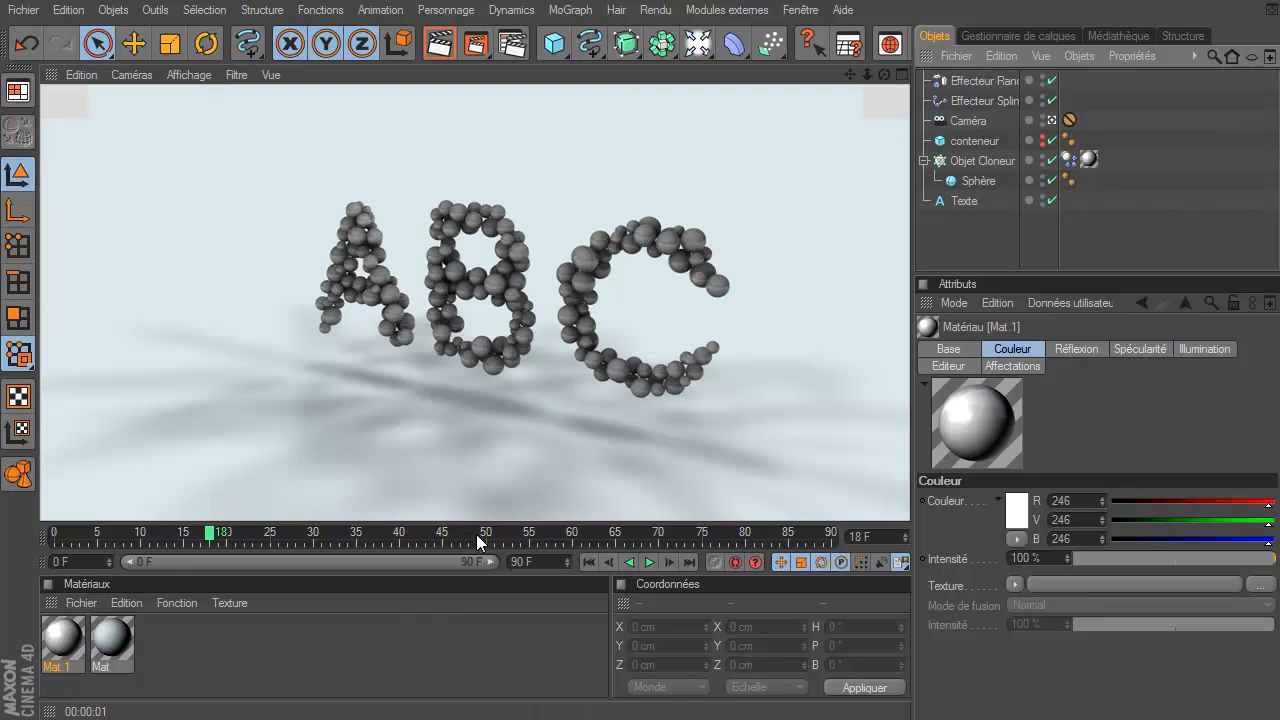
# - At frame 45, record a keyframe for the Texte object's text, ABC
pyautogui.click(443, 538)
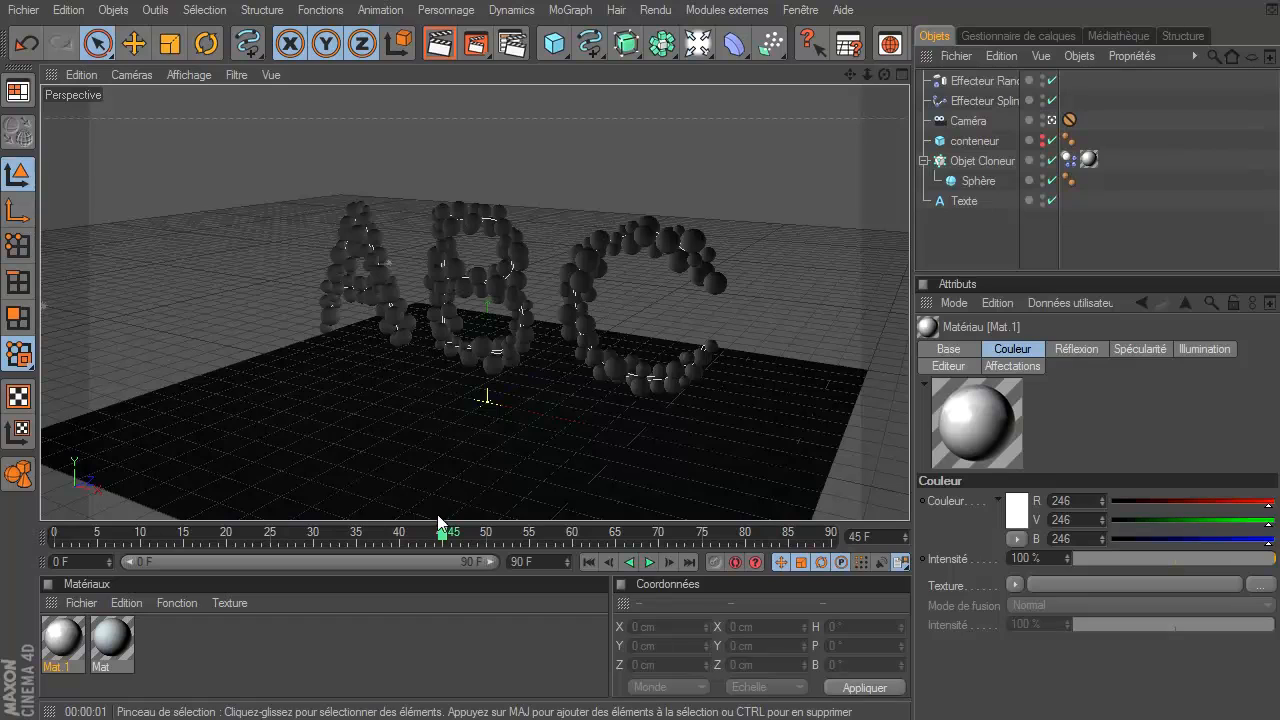
pyautogui.click(966, 201)
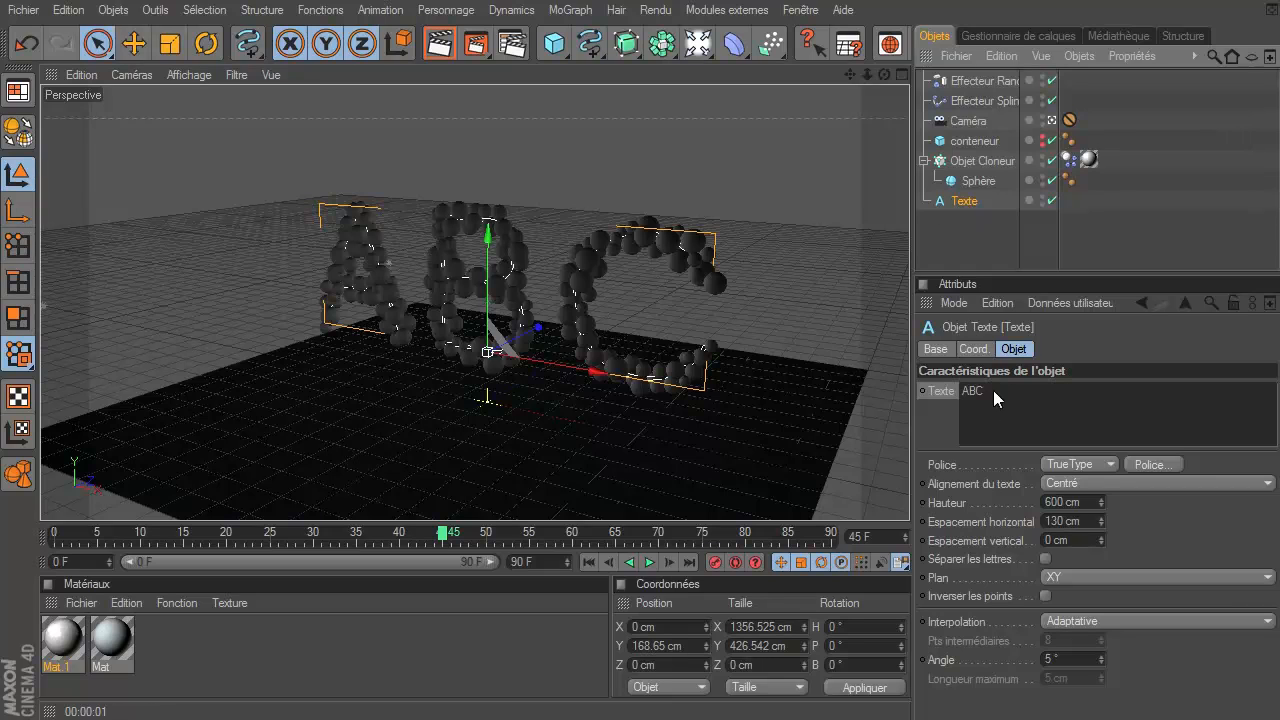
pyautogui.keyDown('ctrl'); pyautogui.click(921, 392); pyautogui.keyUp('ctrl')
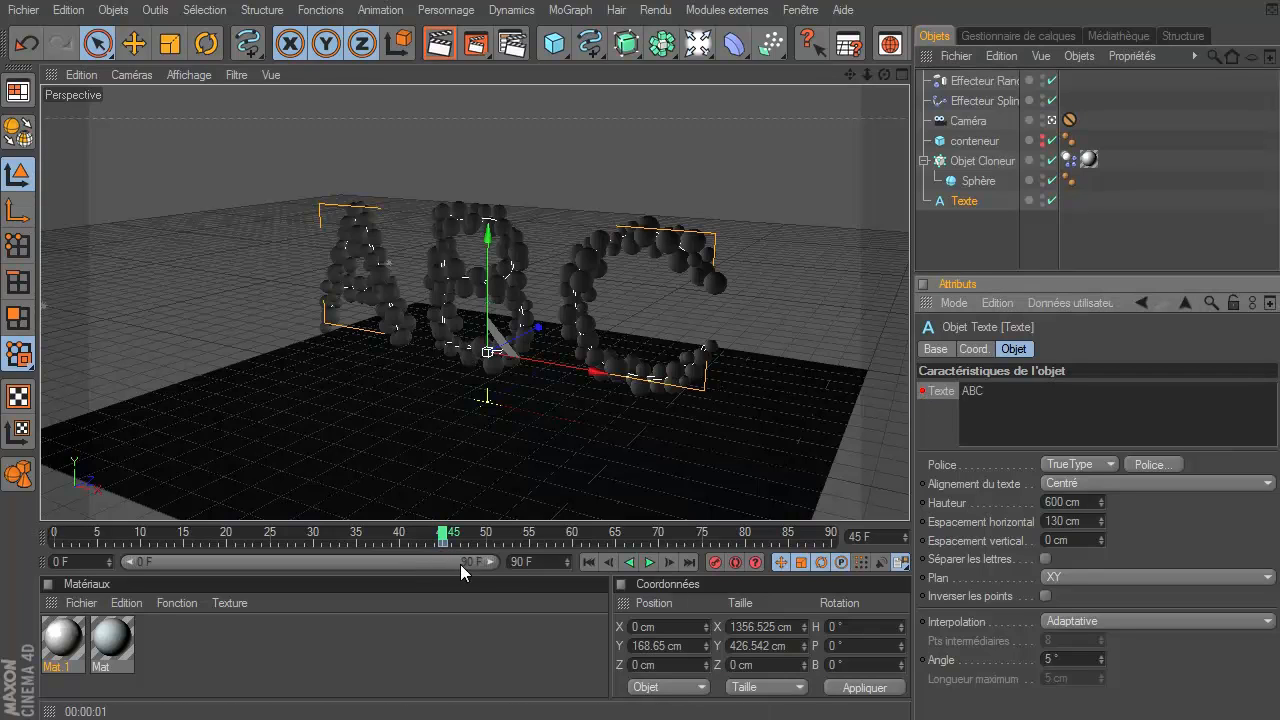
# - At frame 46, set the Texte object's text to 123 and record a keyframe for it
pyautogui.moveTo(496, 564); pyautogui.dragTo(340, 574)
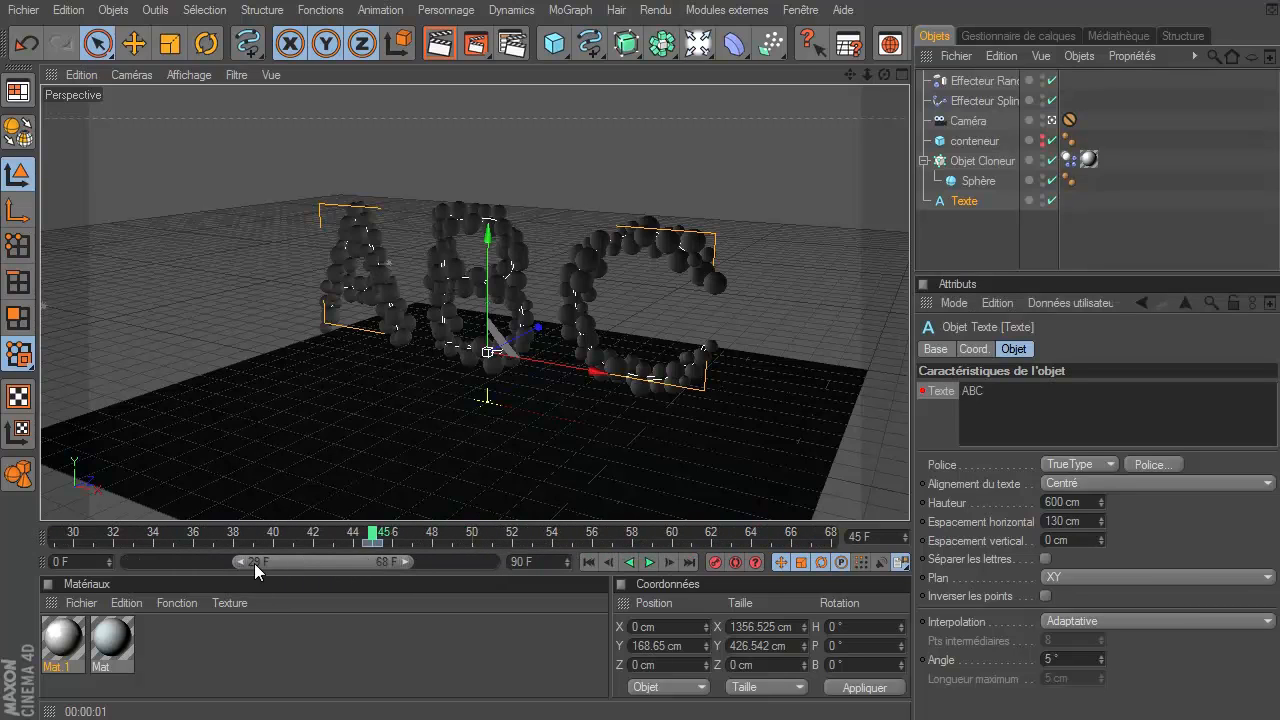
pyautogui.moveTo(255, 563); pyautogui.dragTo(297, 558)
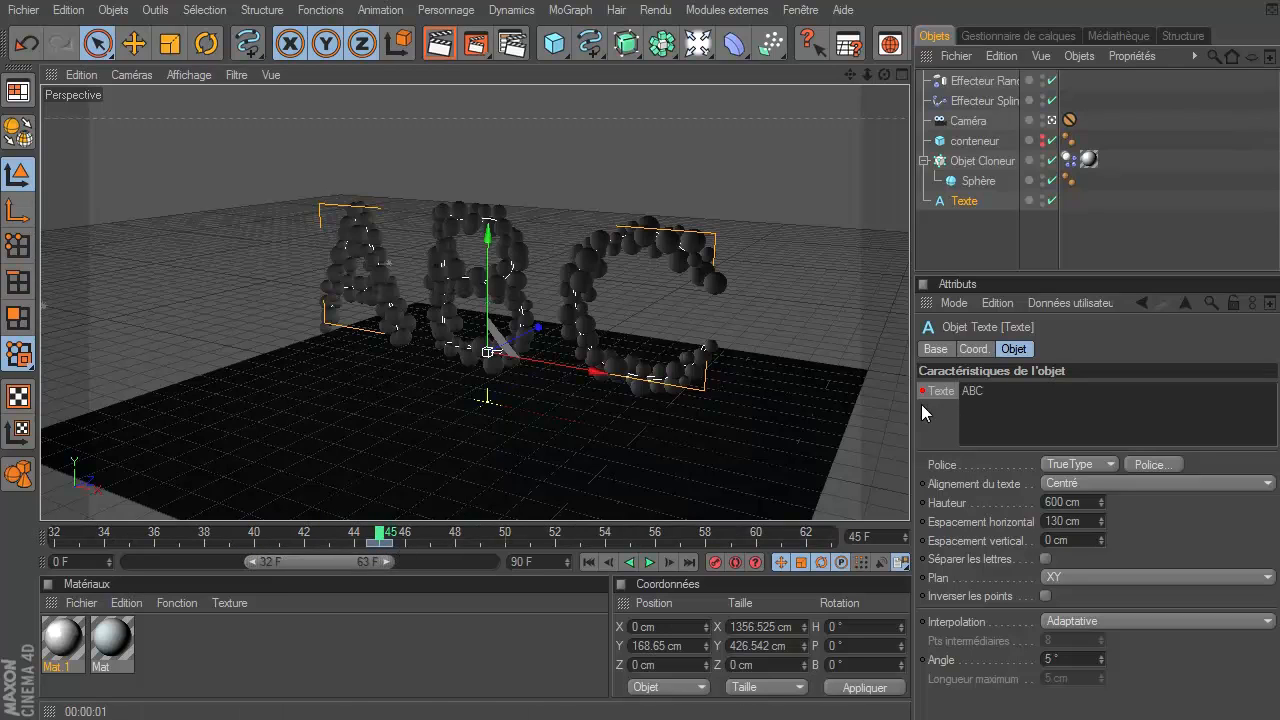
pyautogui.click(666, 560)
pyautogui.moveTo(317, 560); pyautogui.dragTo(333, 562)
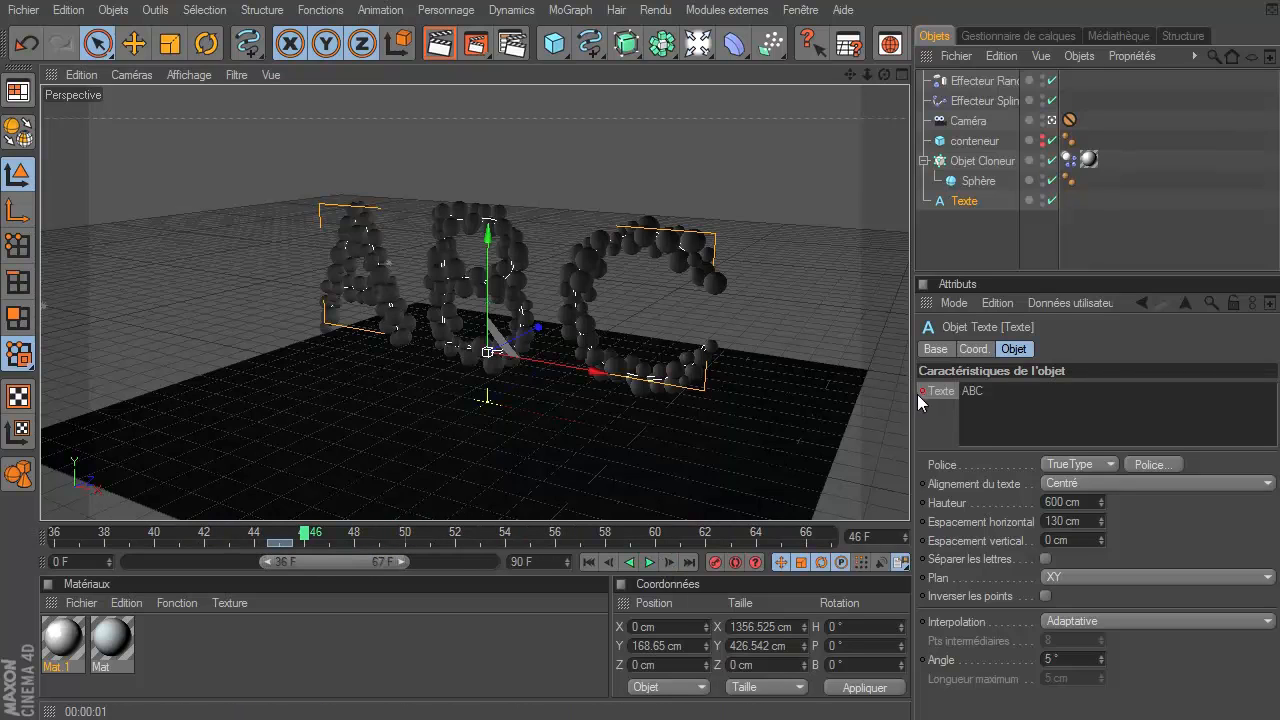
pyautogui.moveTo(996, 397); pyautogui.dragTo(918, 388)
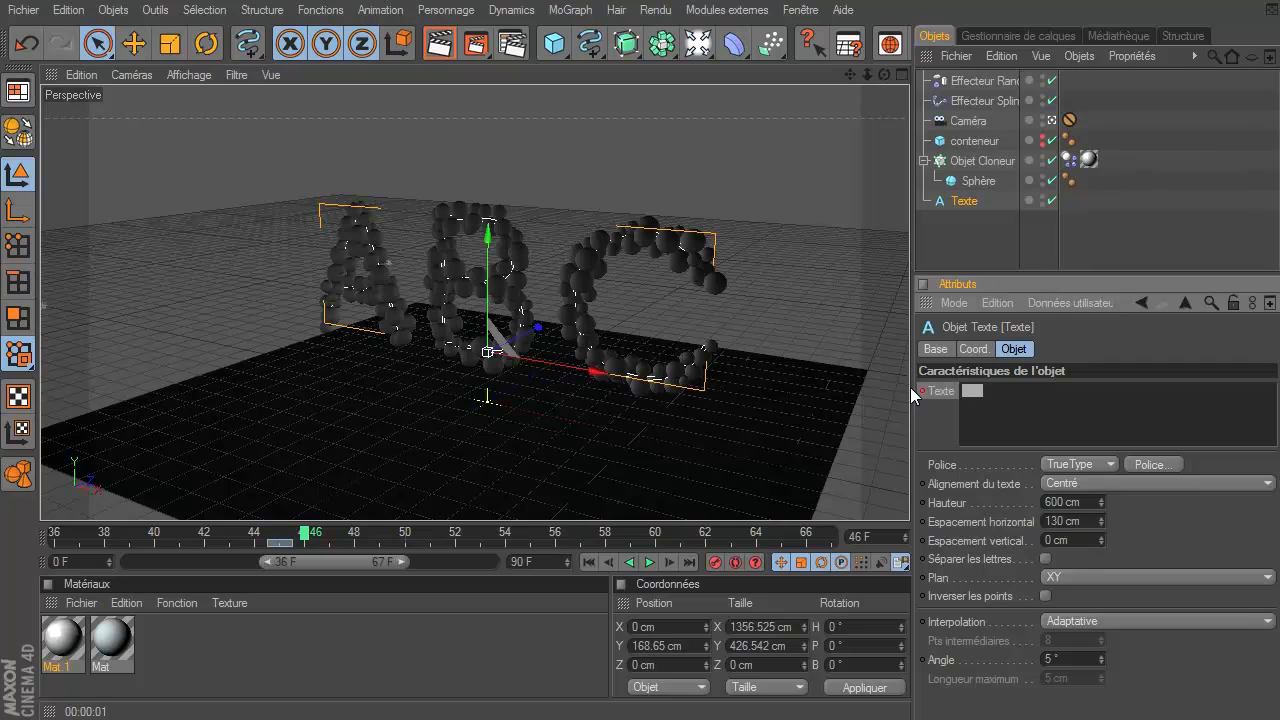
pyautogui.write('123')
pyautogui.click(921, 391)
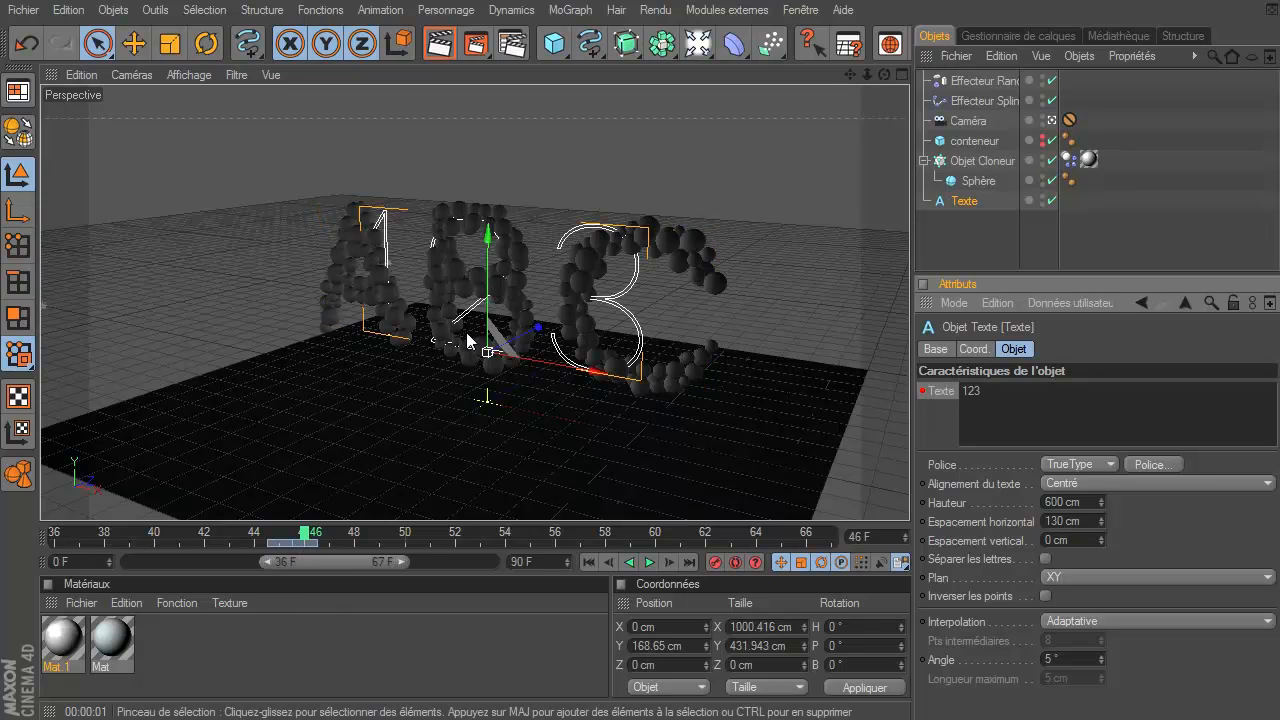
# - Play the text animation from the first frame, stop it at frame 82 and render the view
pyautogui.moveTo(404, 561); pyautogui.dragTo(538, 559)
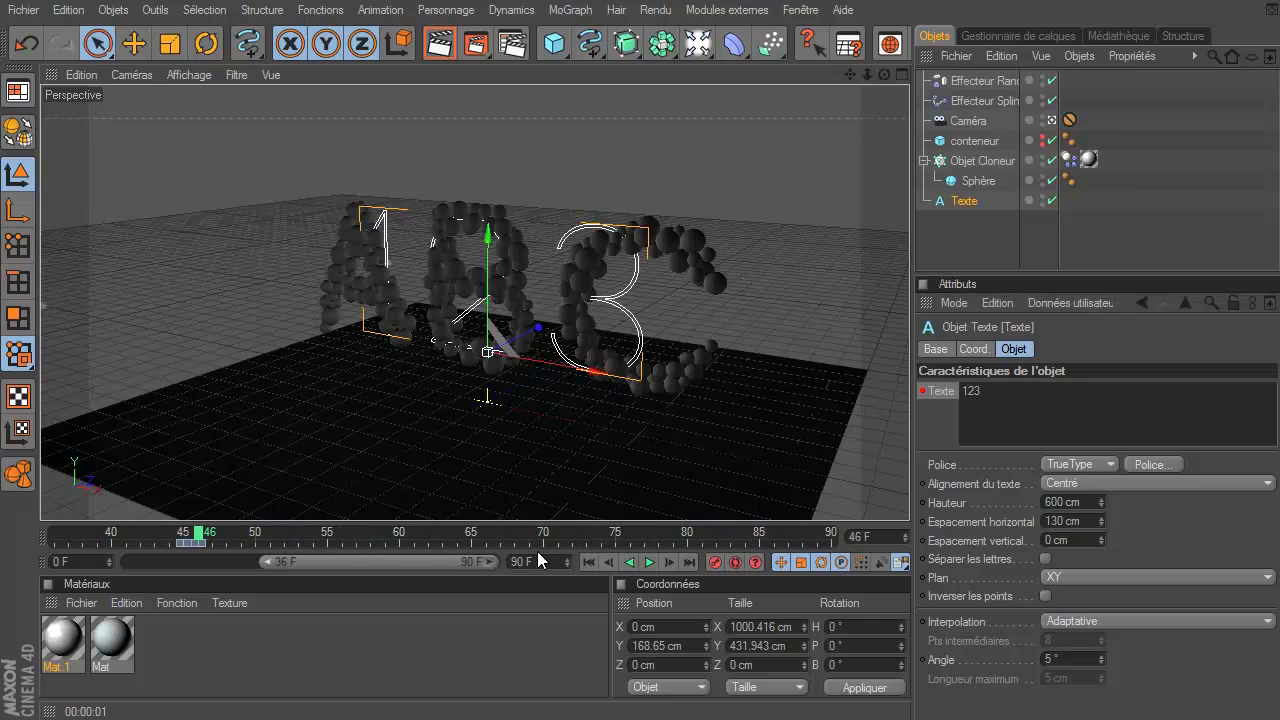
pyautogui.moveTo(267, 558); pyautogui.dragTo(56, 584)
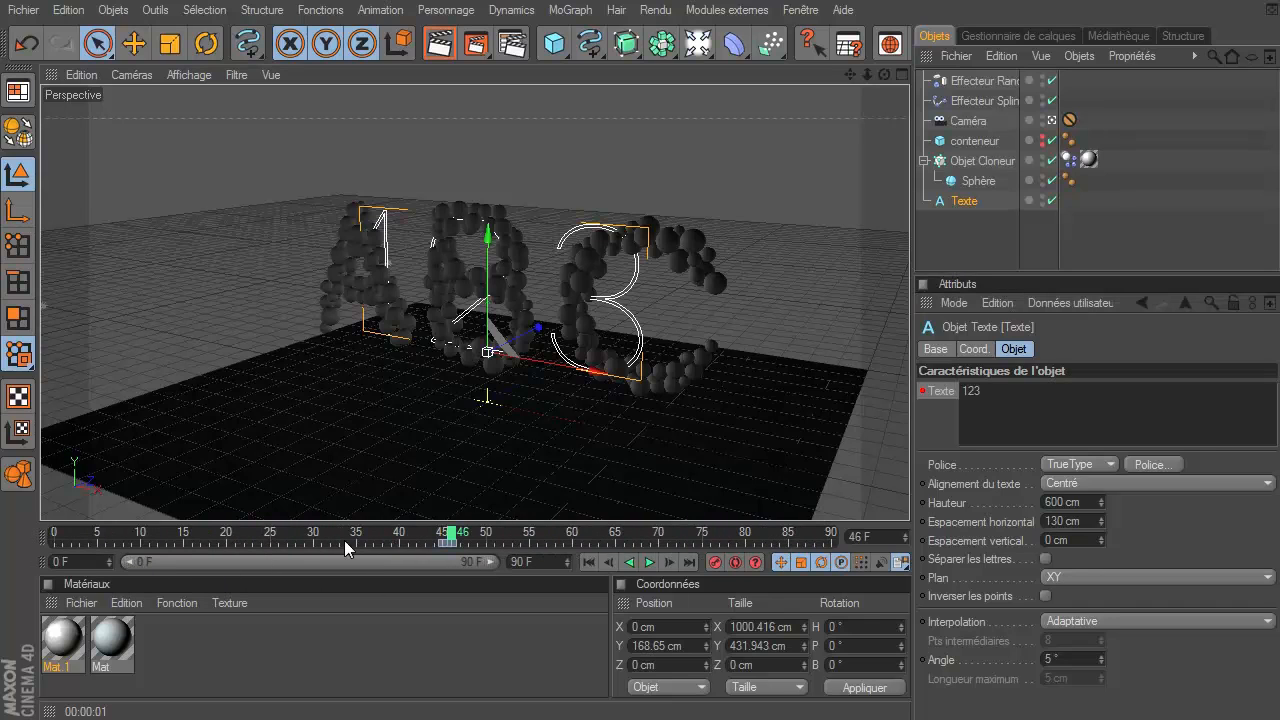
pyautogui.click(589, 562)
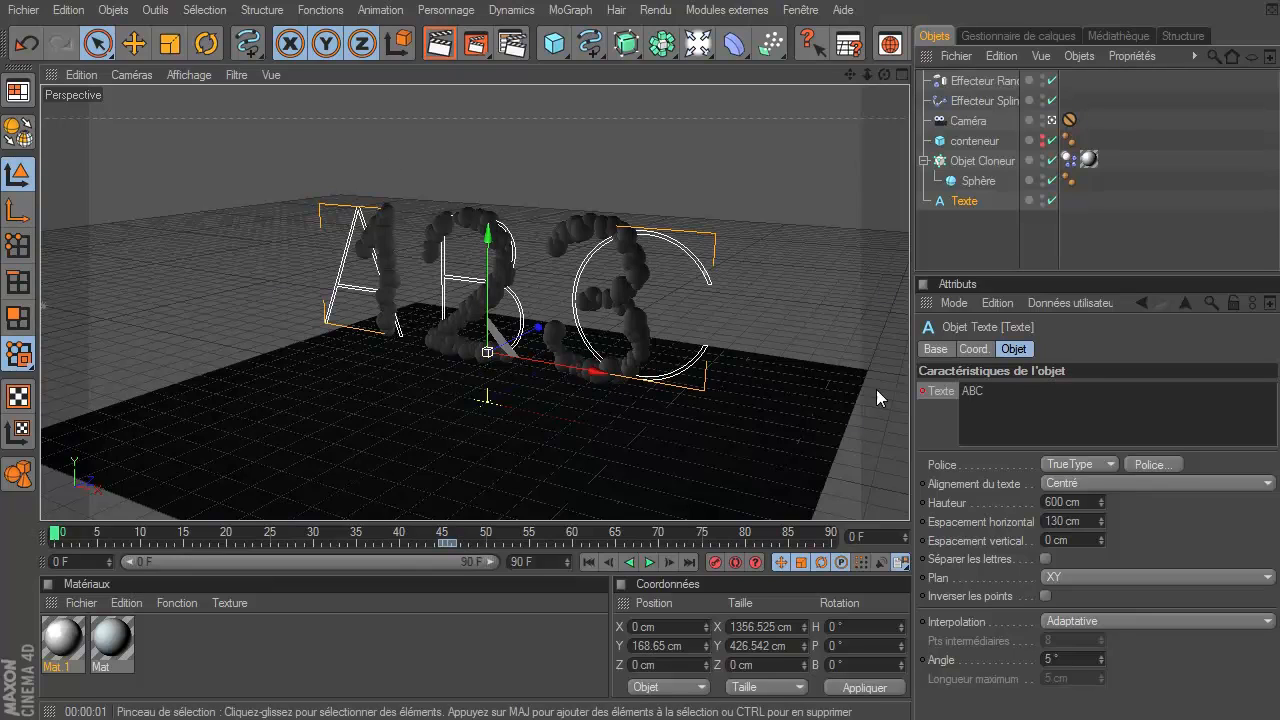
pyautogui.click(649, 562)
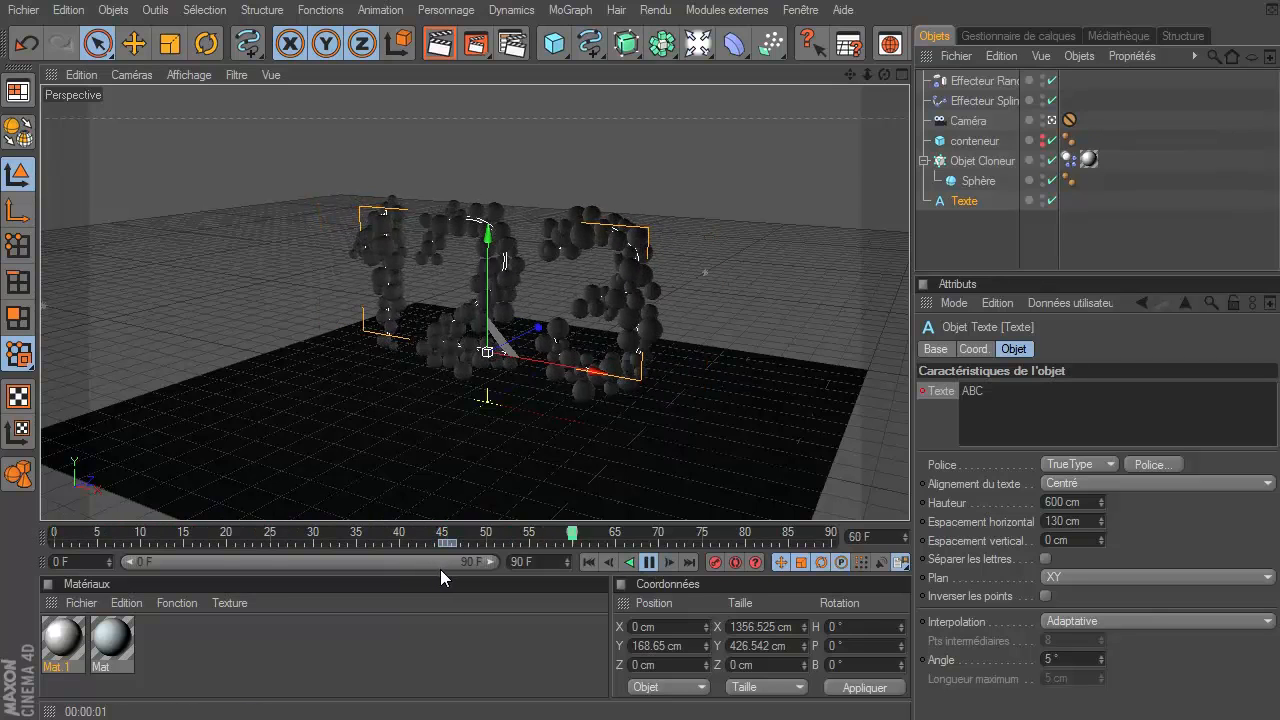
pyautogui.click(650, 560)
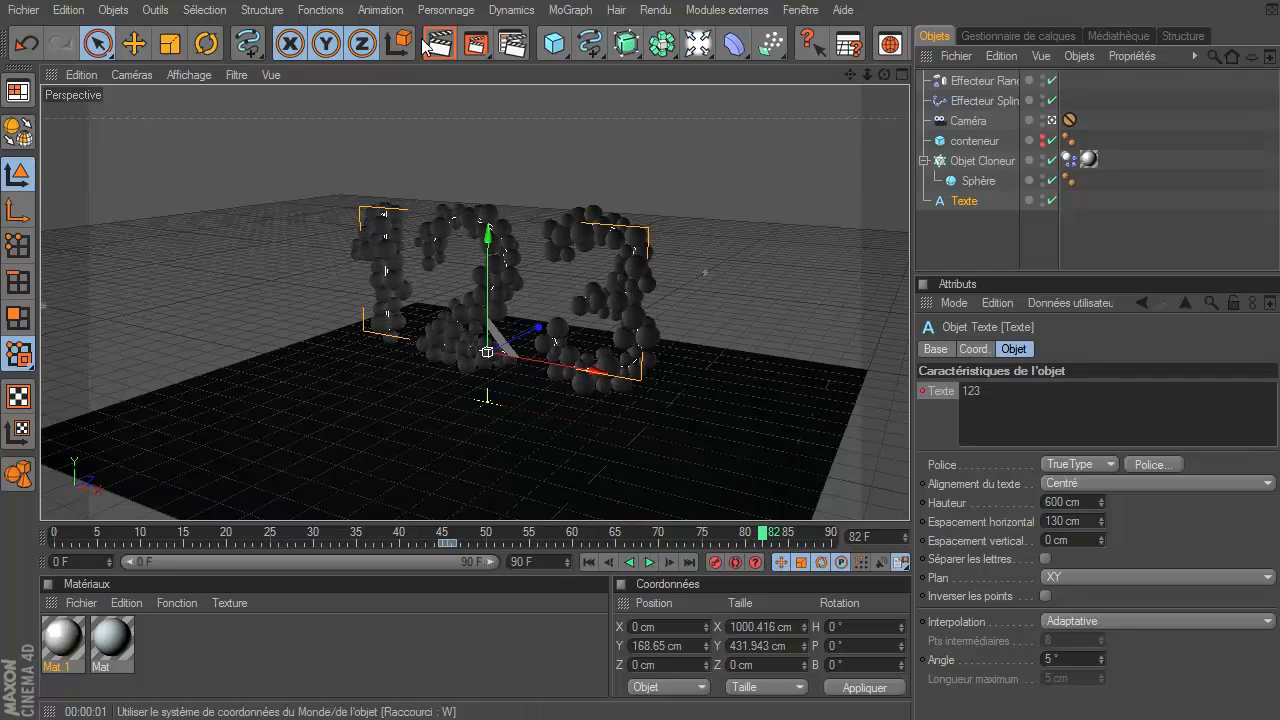
pyautogui.hotkey('ctrl', 'r')
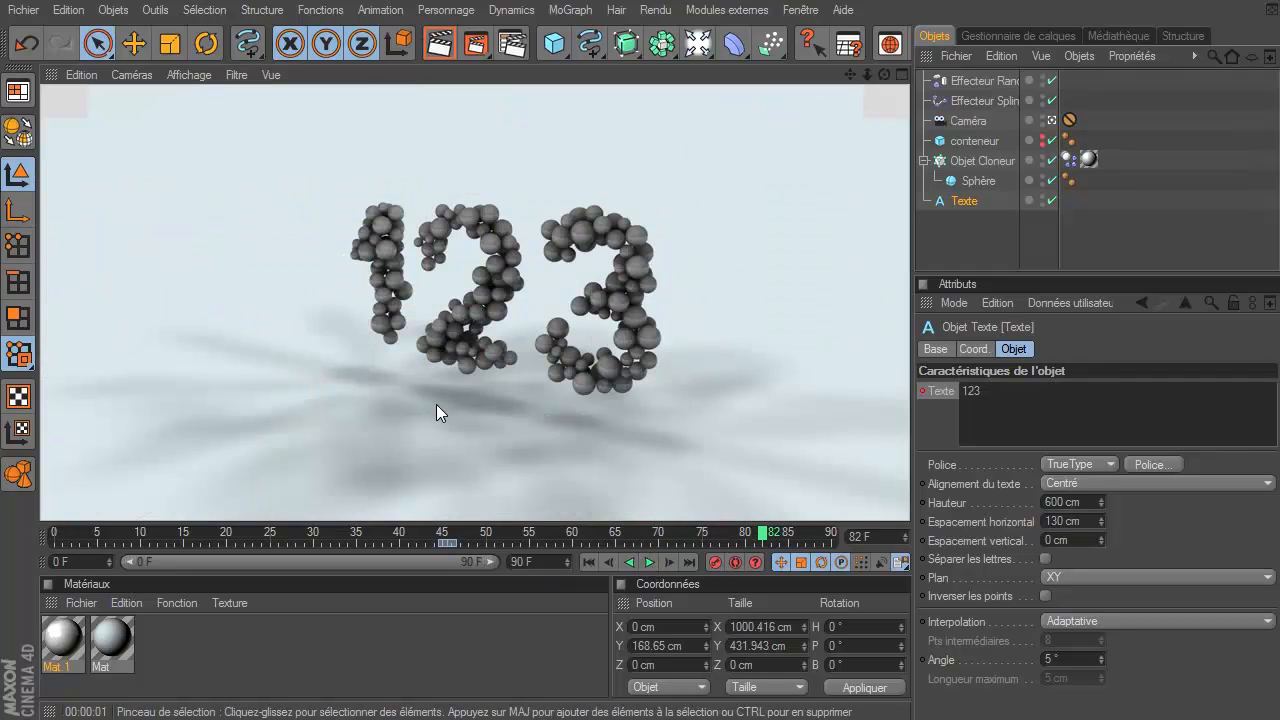
# - Replay the animation from frame 0 to check how the spheres settle, stopping at frame 34
pyautogui.click(586, 562)
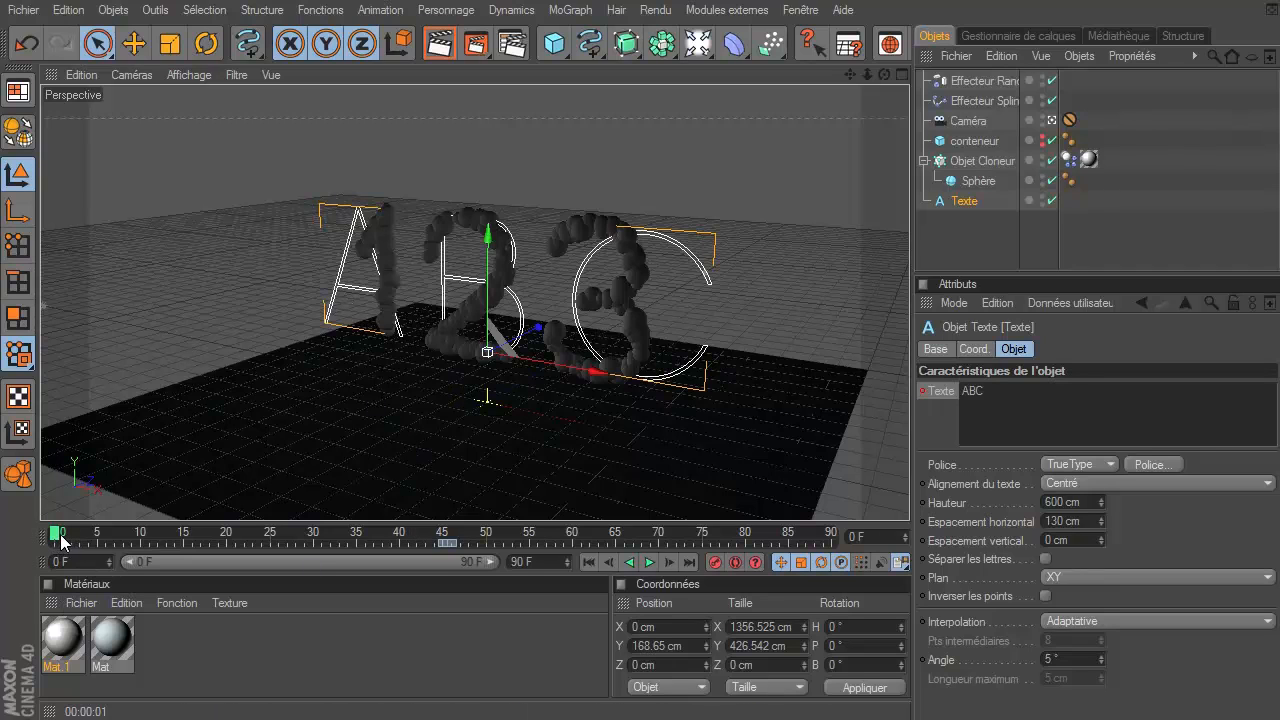
pyautogui.click(76, 561)
pyautogui.click(651, 563)
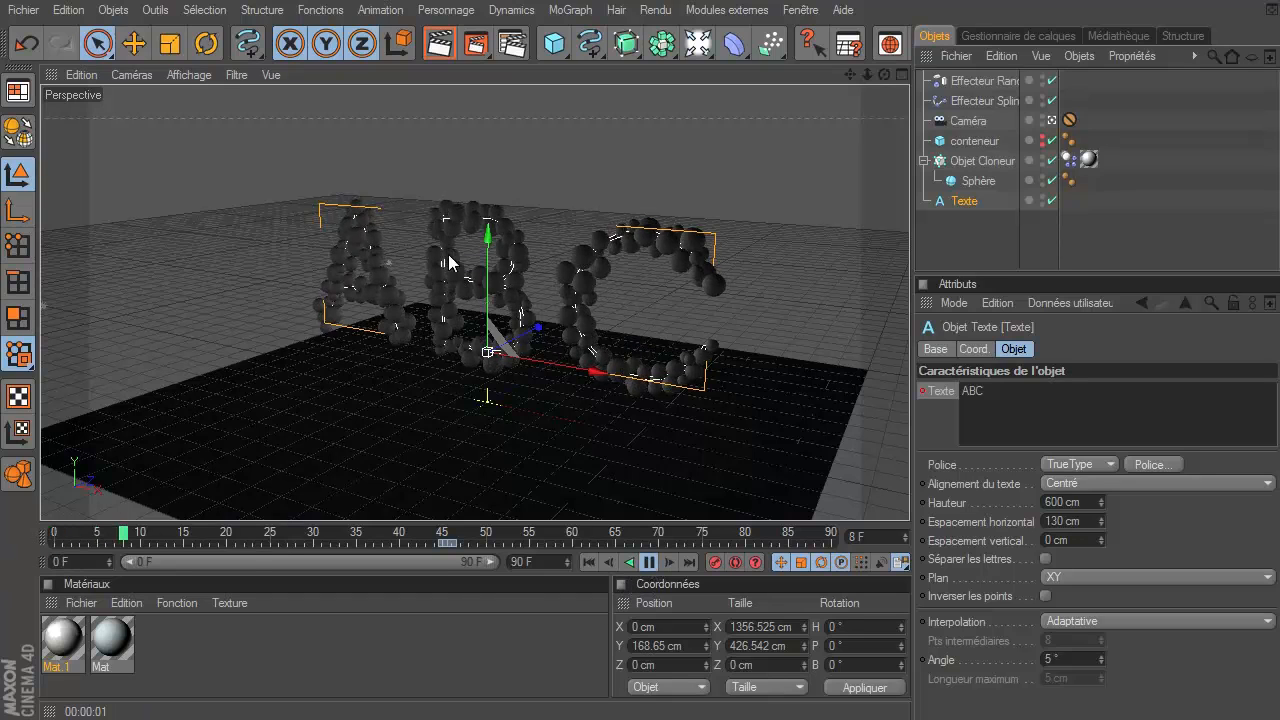
pyautogui.click(651, 563)
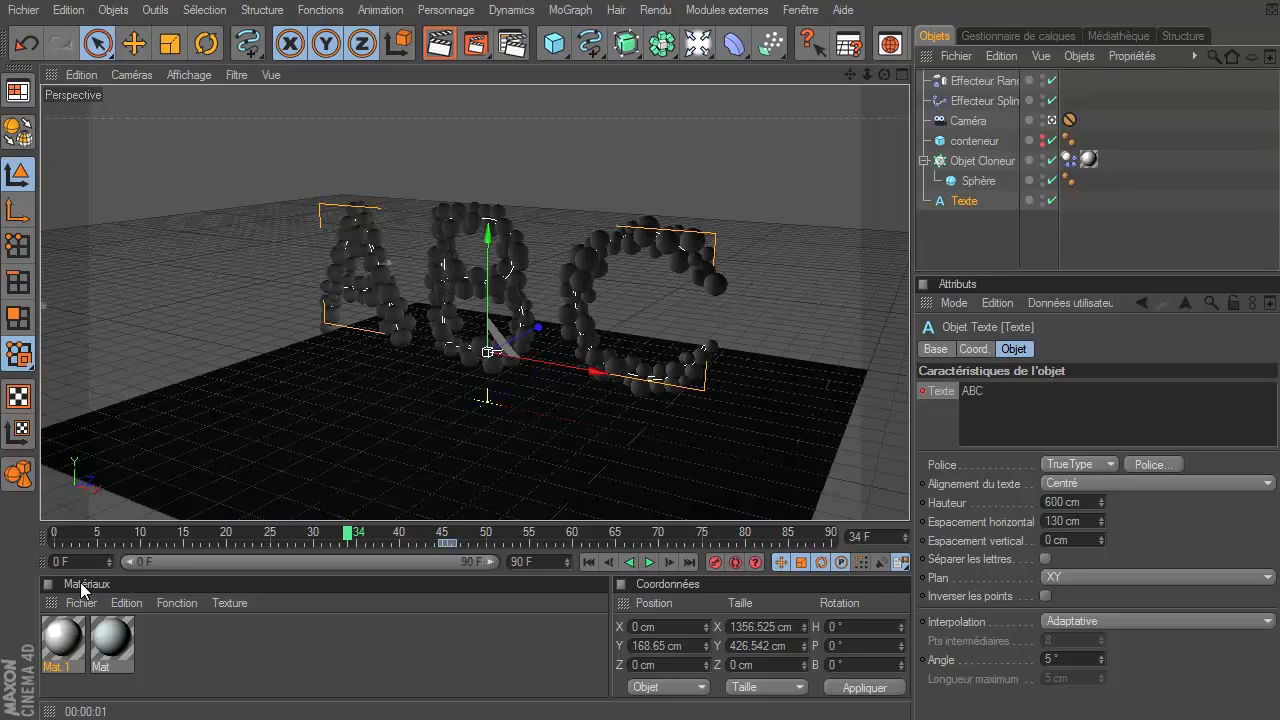
# - Return to frame 0, set the timeline's start frame to -10 and extend the displayed range to include it
pyautogui.click(585, 562)
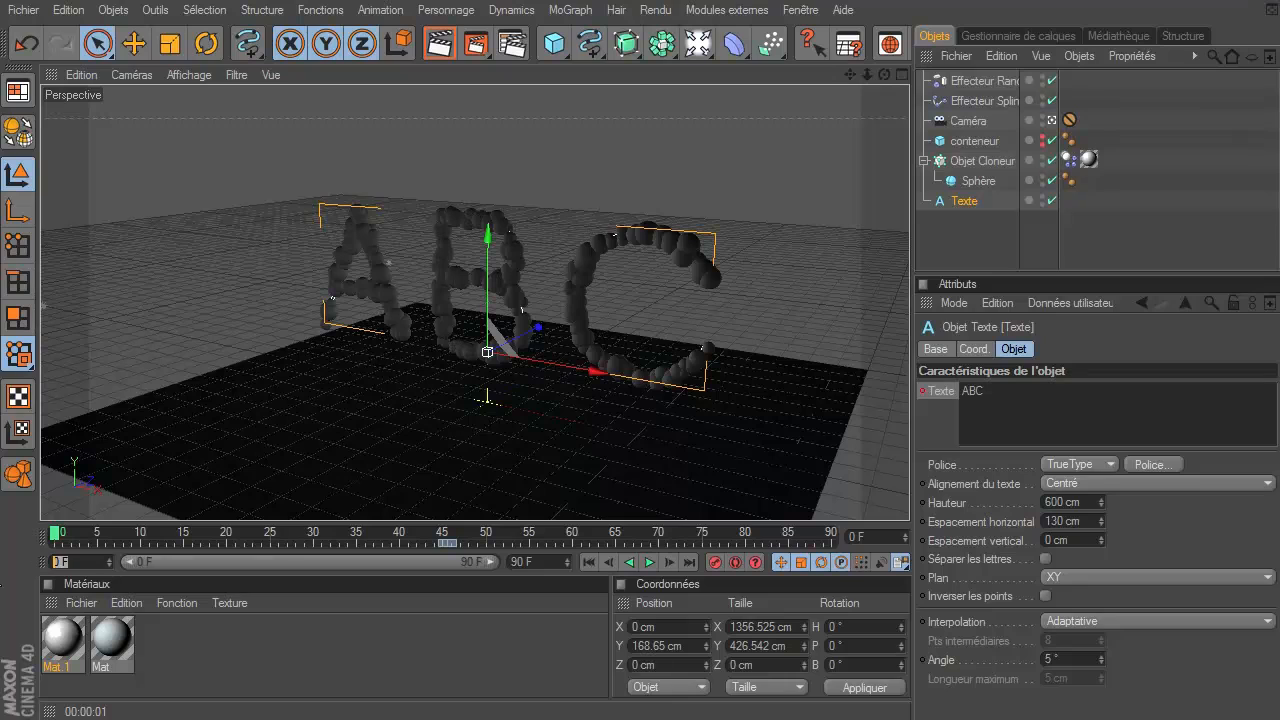
pyautogui.write('-10')
pyautogui.press('Return')
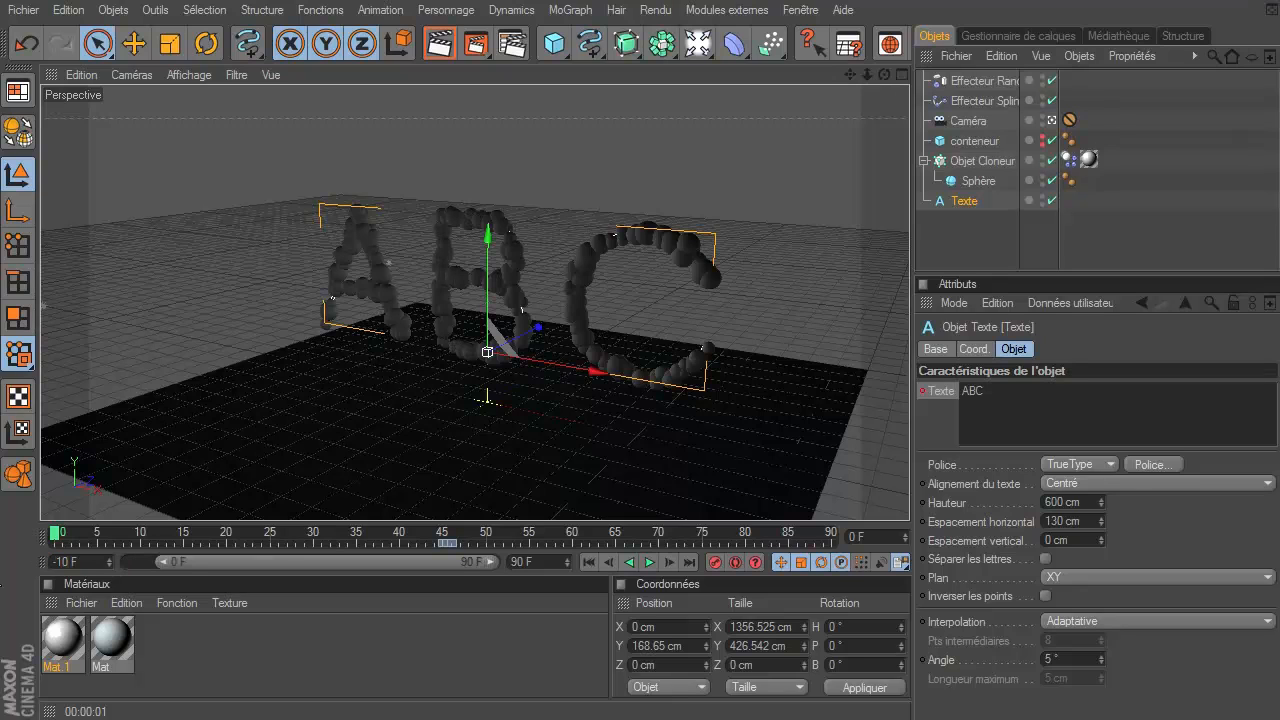
pyautogui.moveTo(162, 566); pyautogui.dragTo(132, 534)
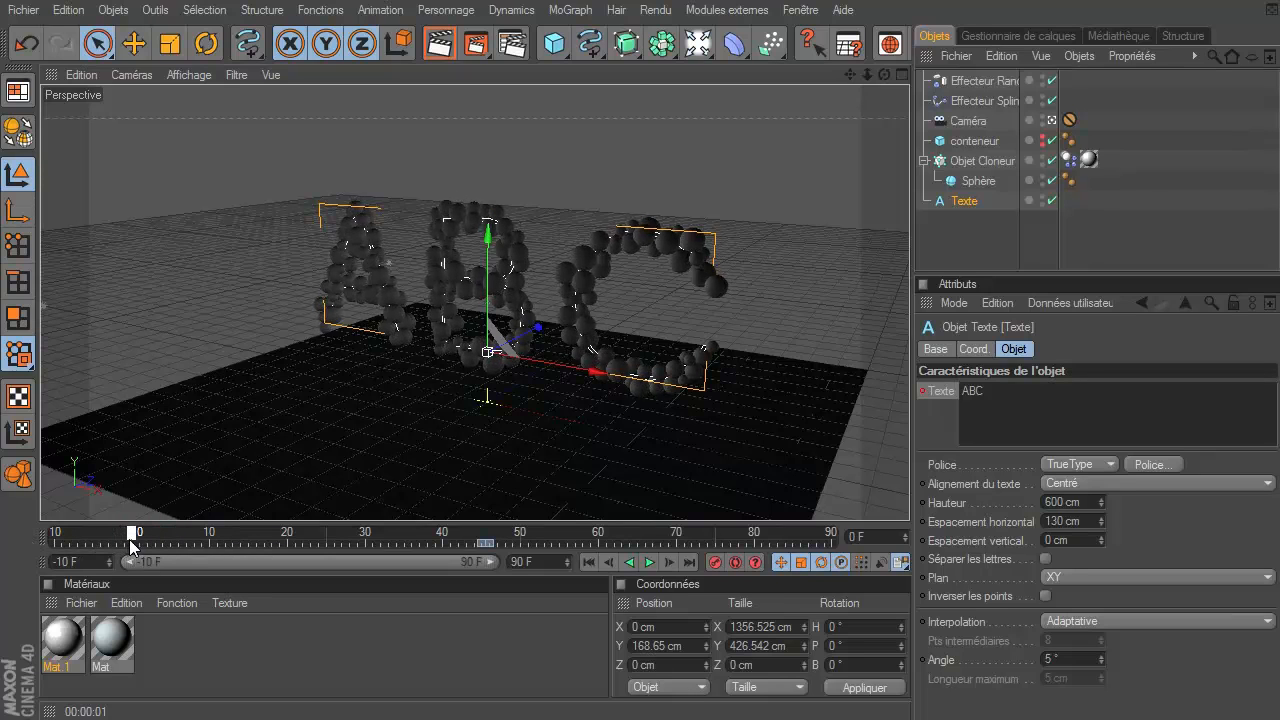
# - Check the output frame range under Sortie in the render settings, then close the settings
pyautogui.click(514, 44)
pyautogui.moveTo(445, 13); pyautogui.dragTo(455, 44)
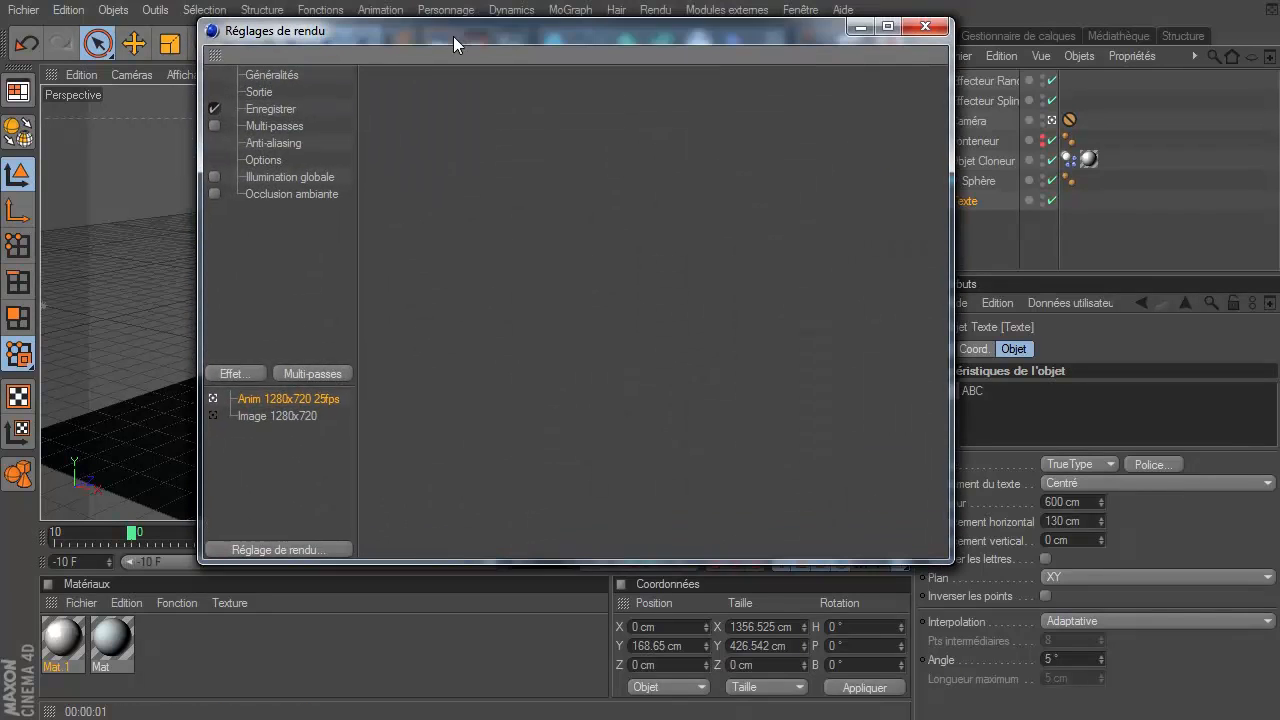
pyautogui.click(278, 106)
pyautogui.click(270, 94)
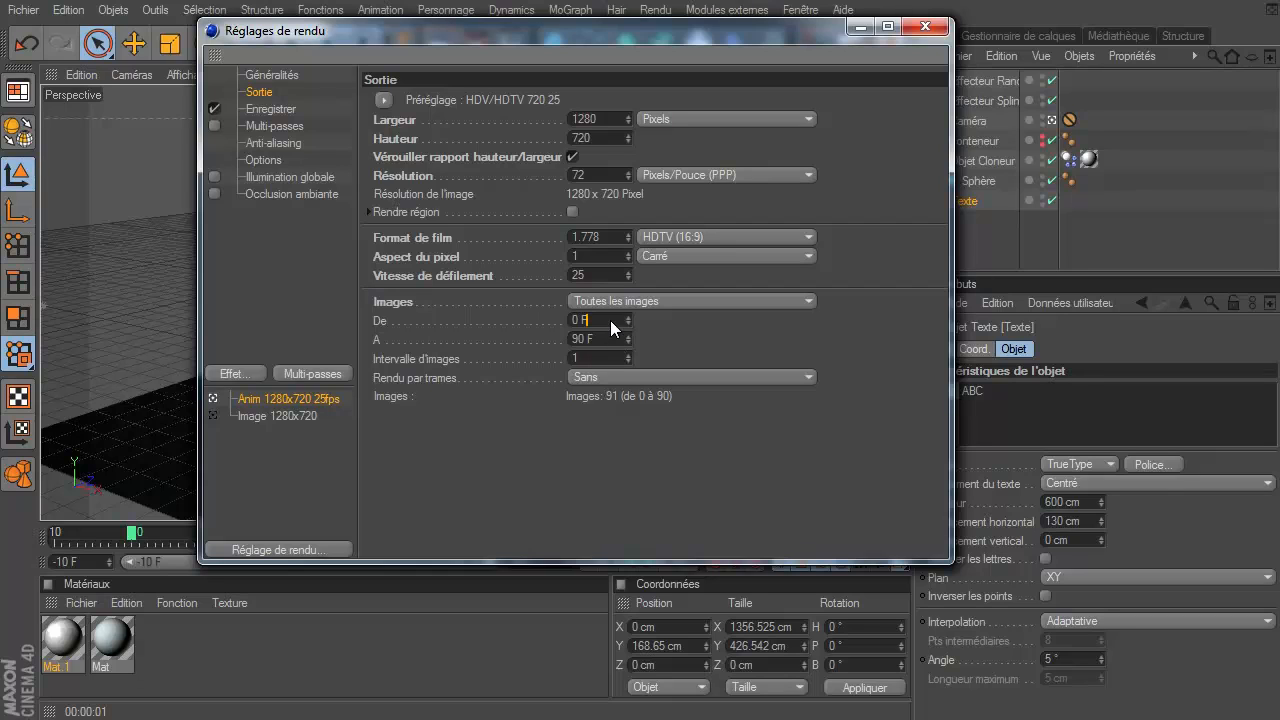
pyautogui.moveTo(610, 320); pyautogui.dragTo(548, 327)
pyautogui.click(925, 26)
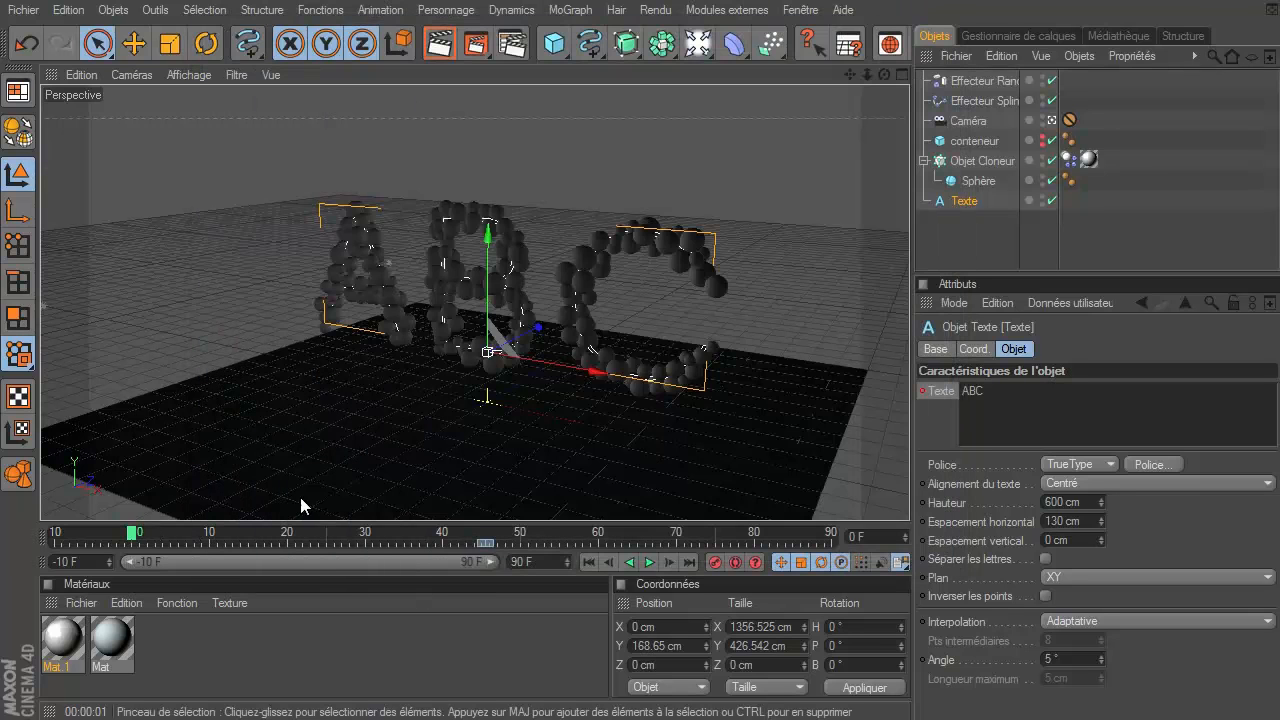
# - Play the animation from frame -10, stop it at frame 15 and render the view
pyautogui.click(589, 563)
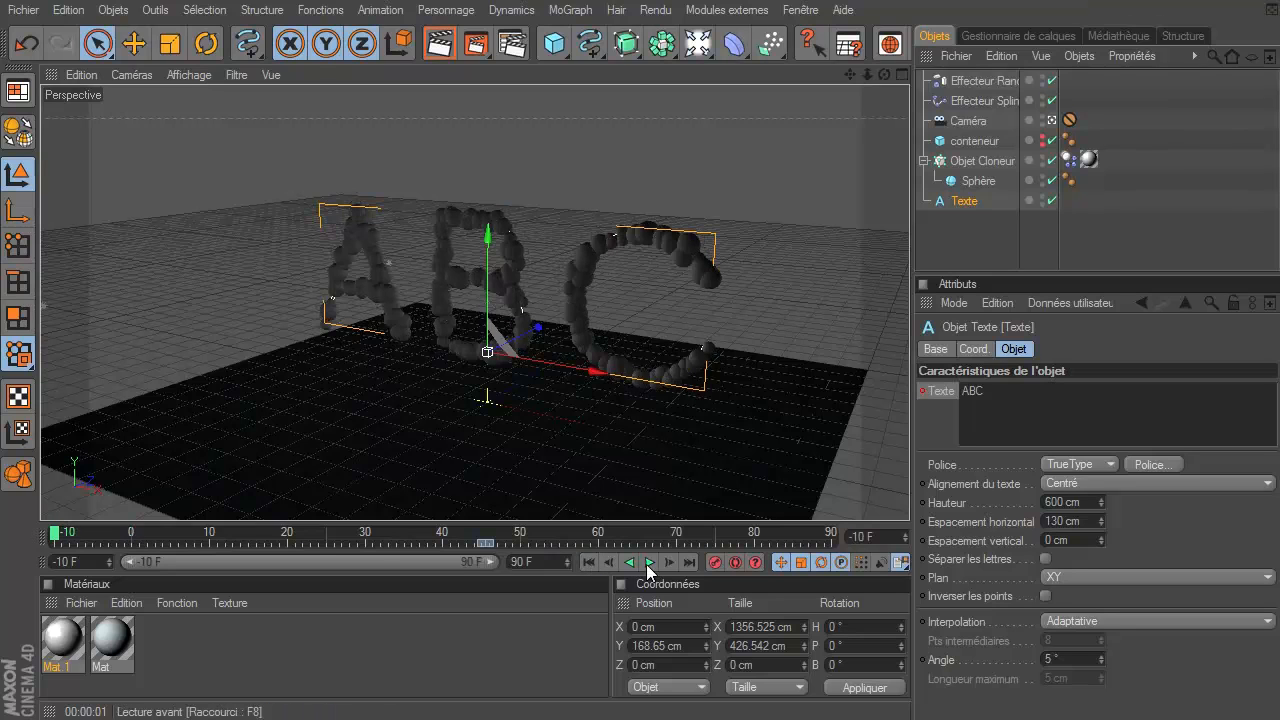
pyautogui.click(649, 563)
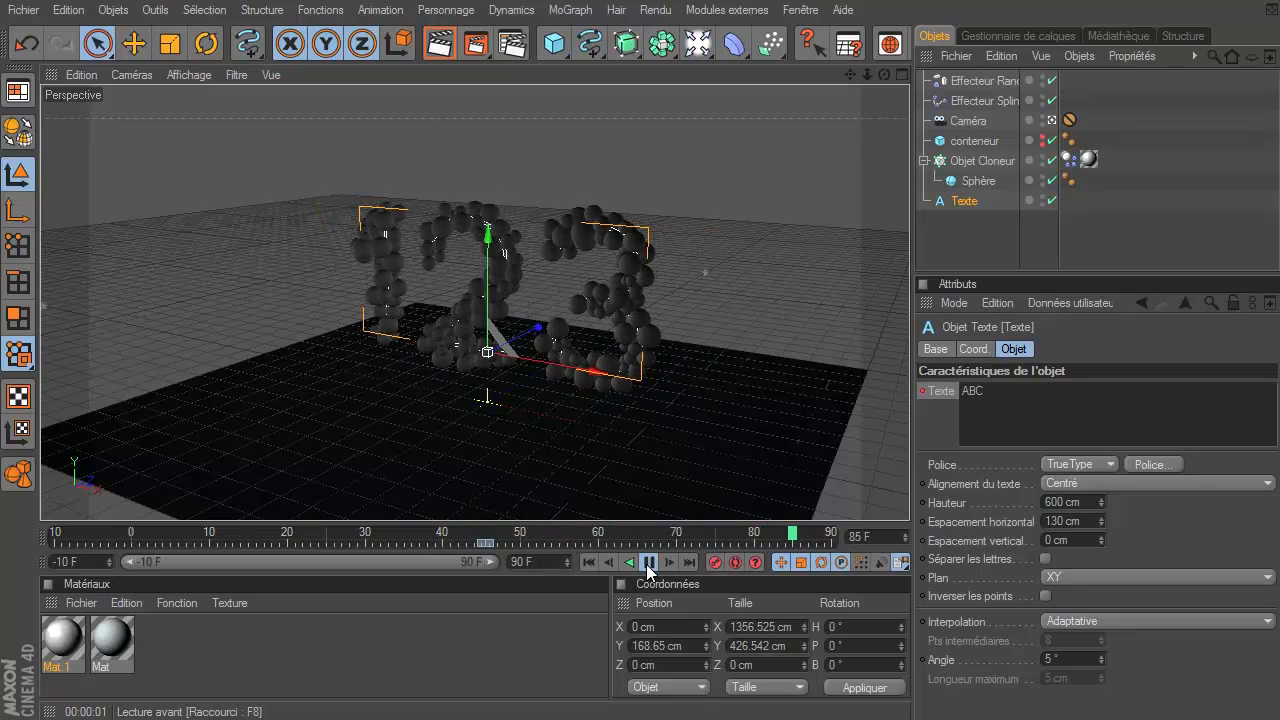
pyautogui.click(649, 563)
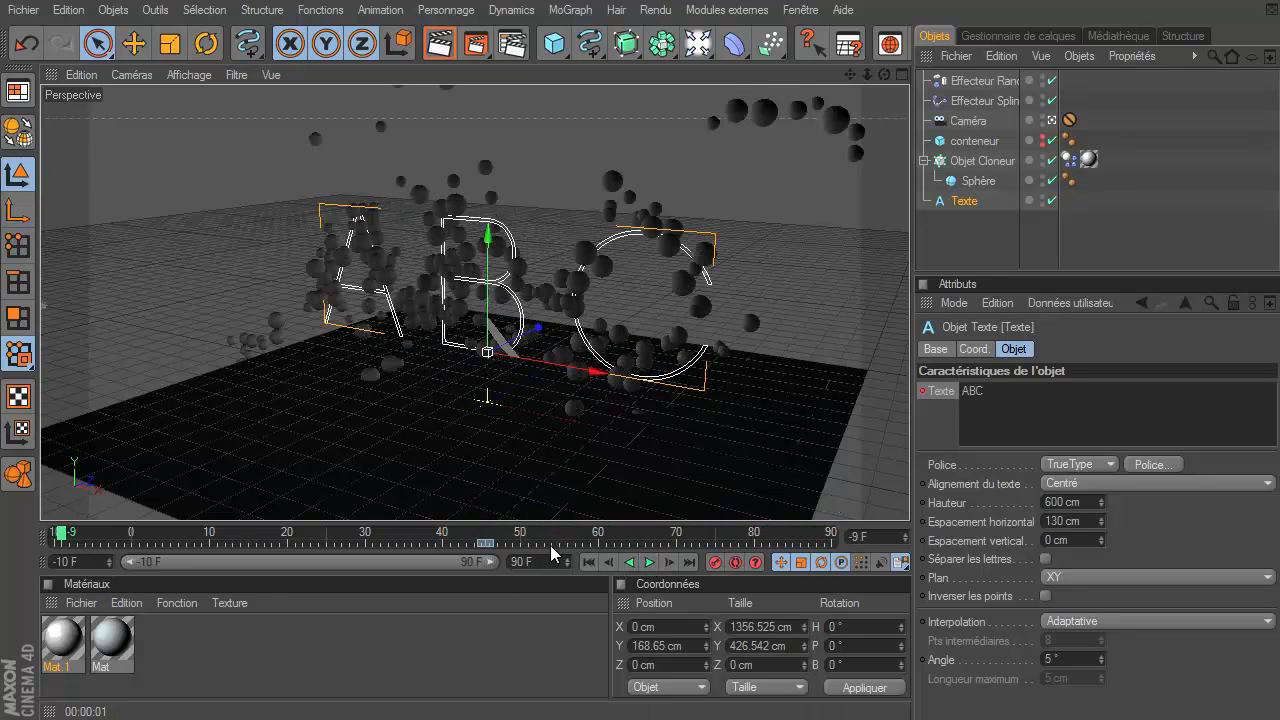
pyautogui.click(598, 562)
pyautogui.click(649, 563)
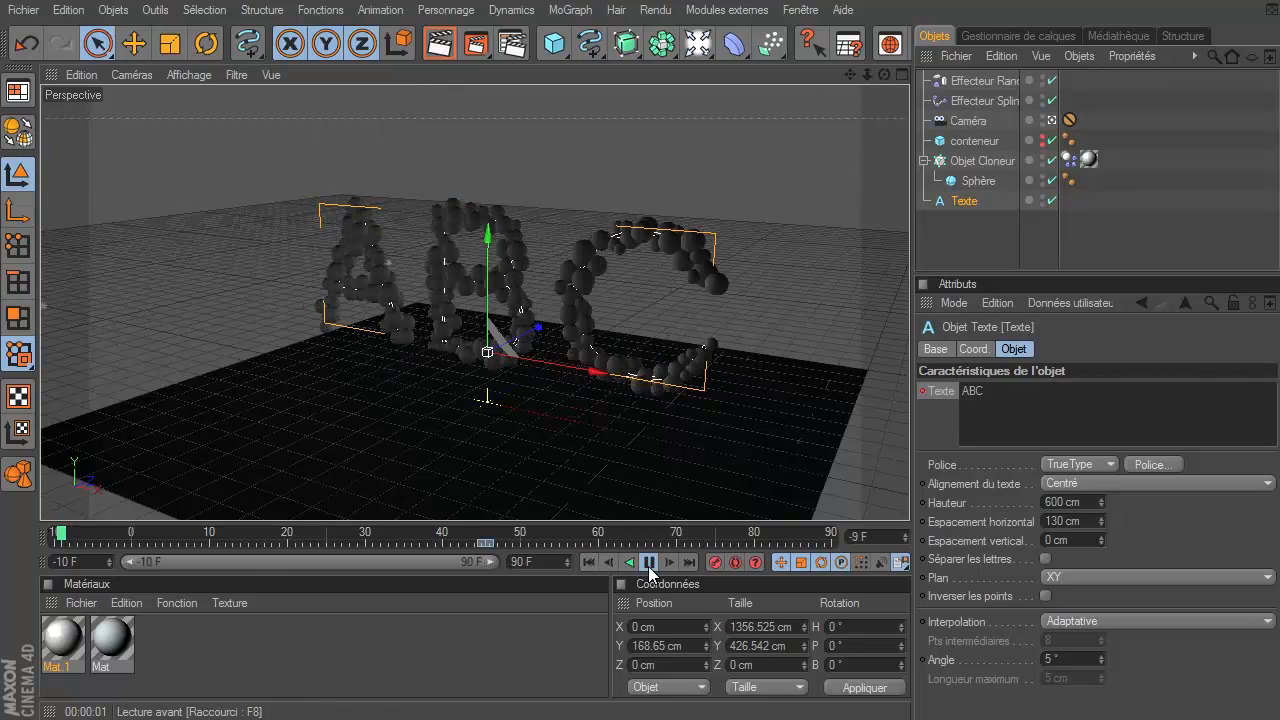
pyautogui.click(649, 563)
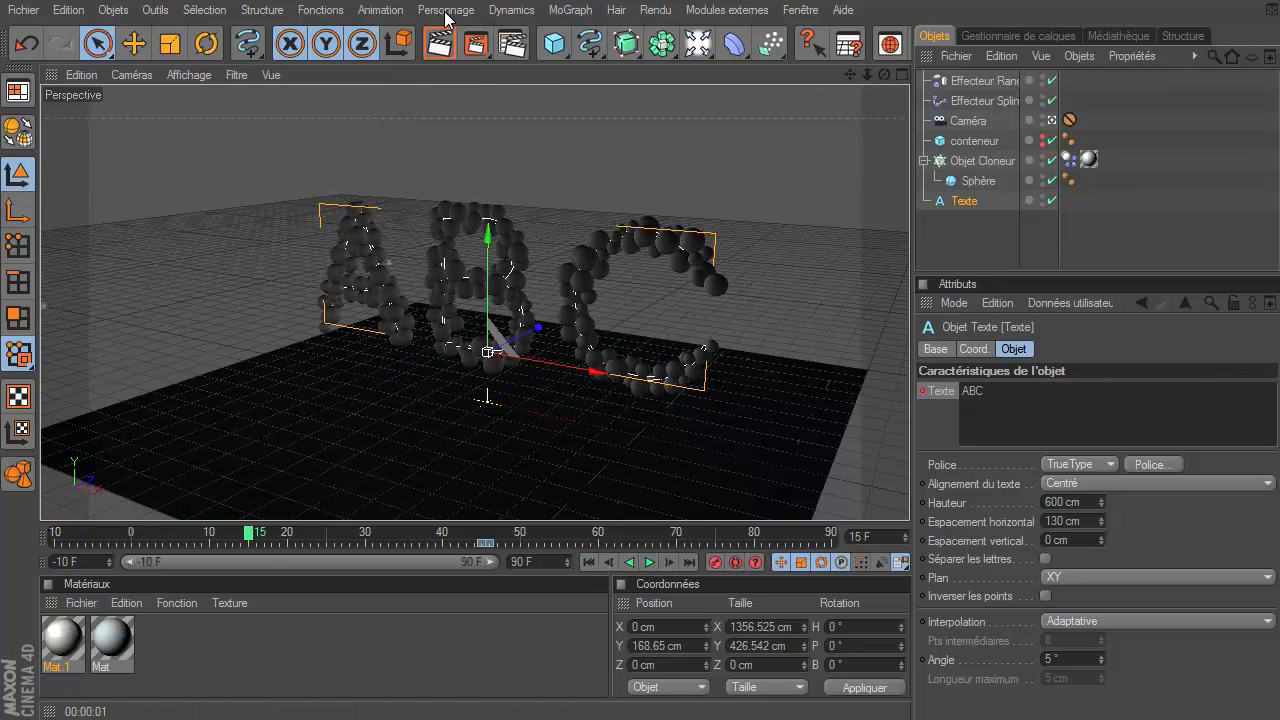
pyautogui.hotkey('ctrl', 'r')
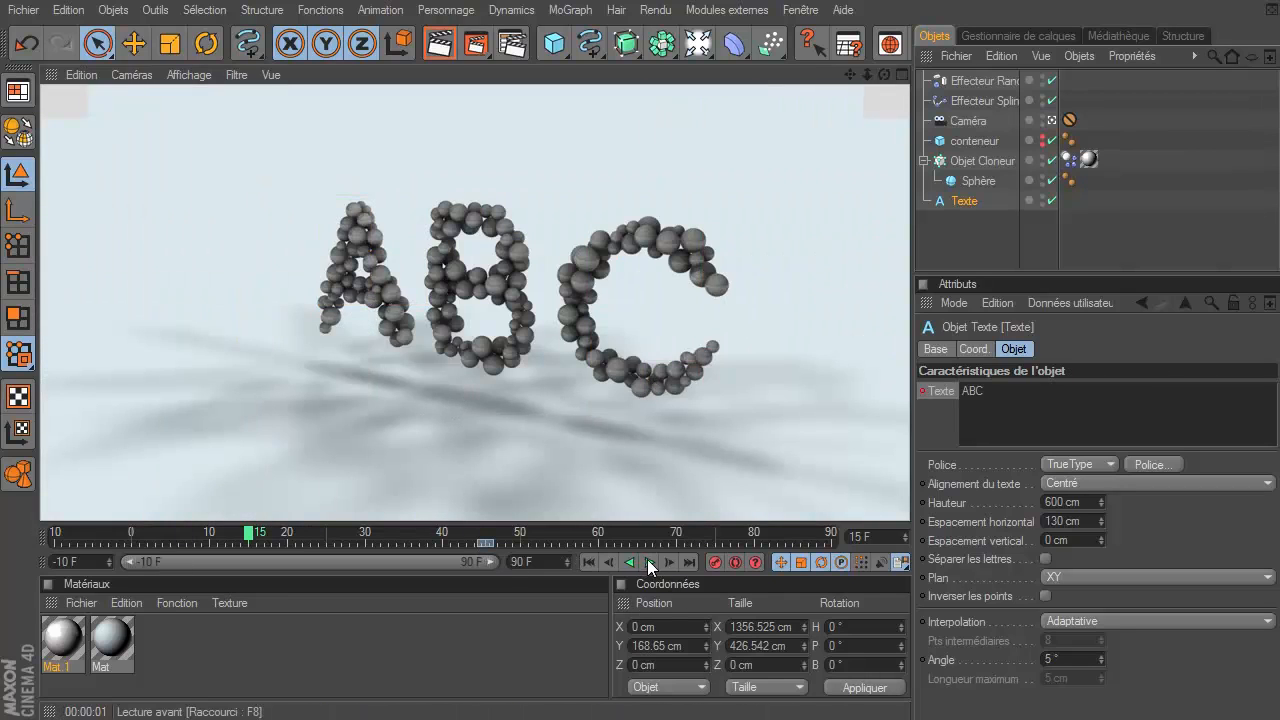
# - Resume playback through the text change, stop at frame 64 and render the view
pyautogui.click(649, 562)
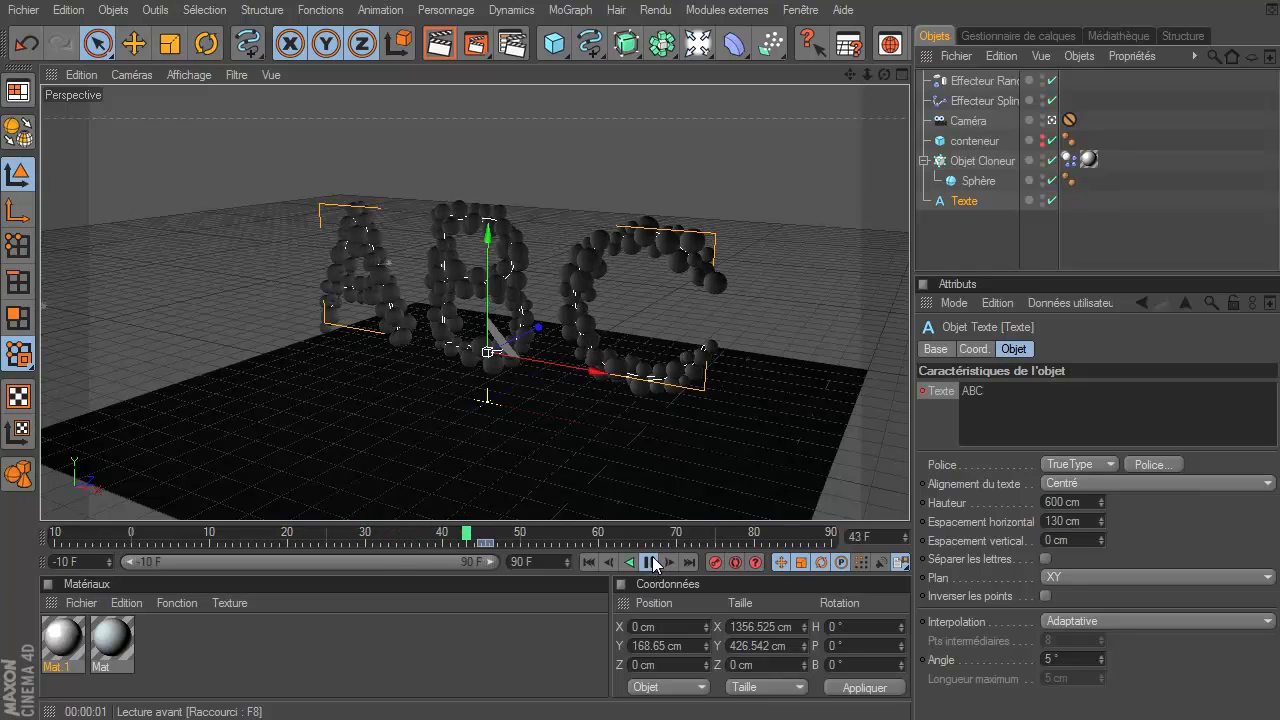
pyautogui.click(649, 562)
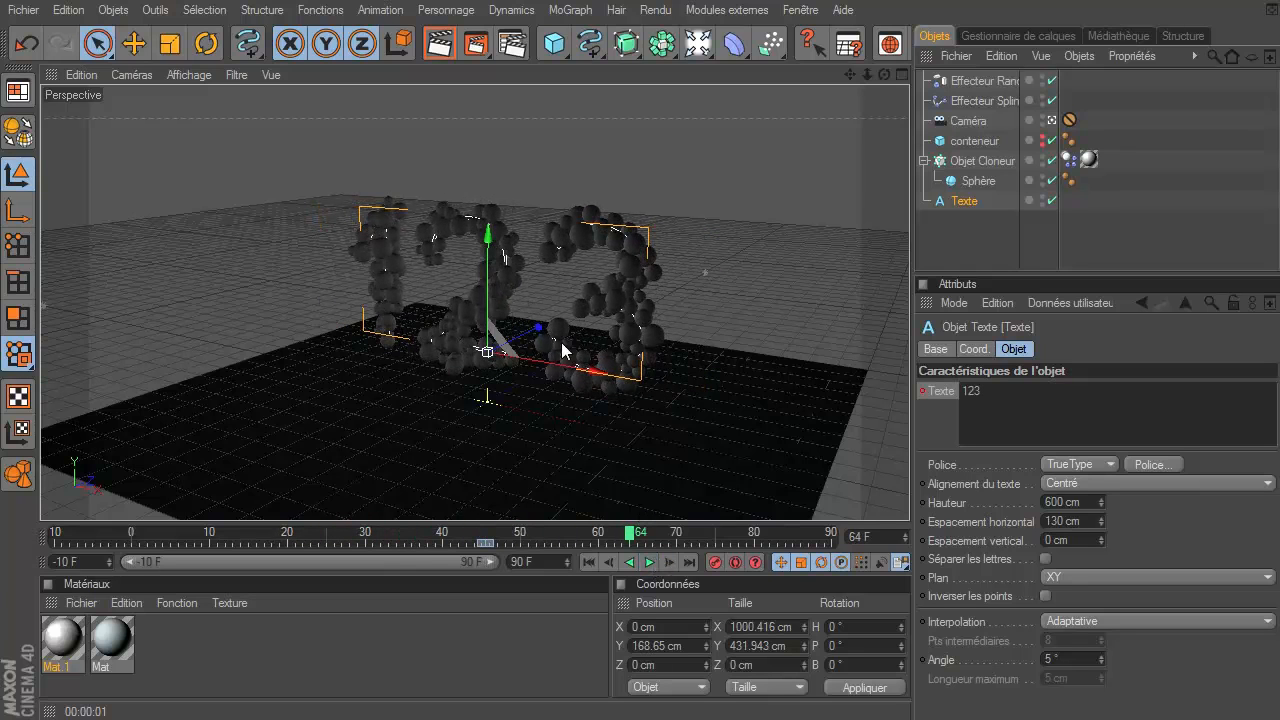
pyautogui.click(440, 43)
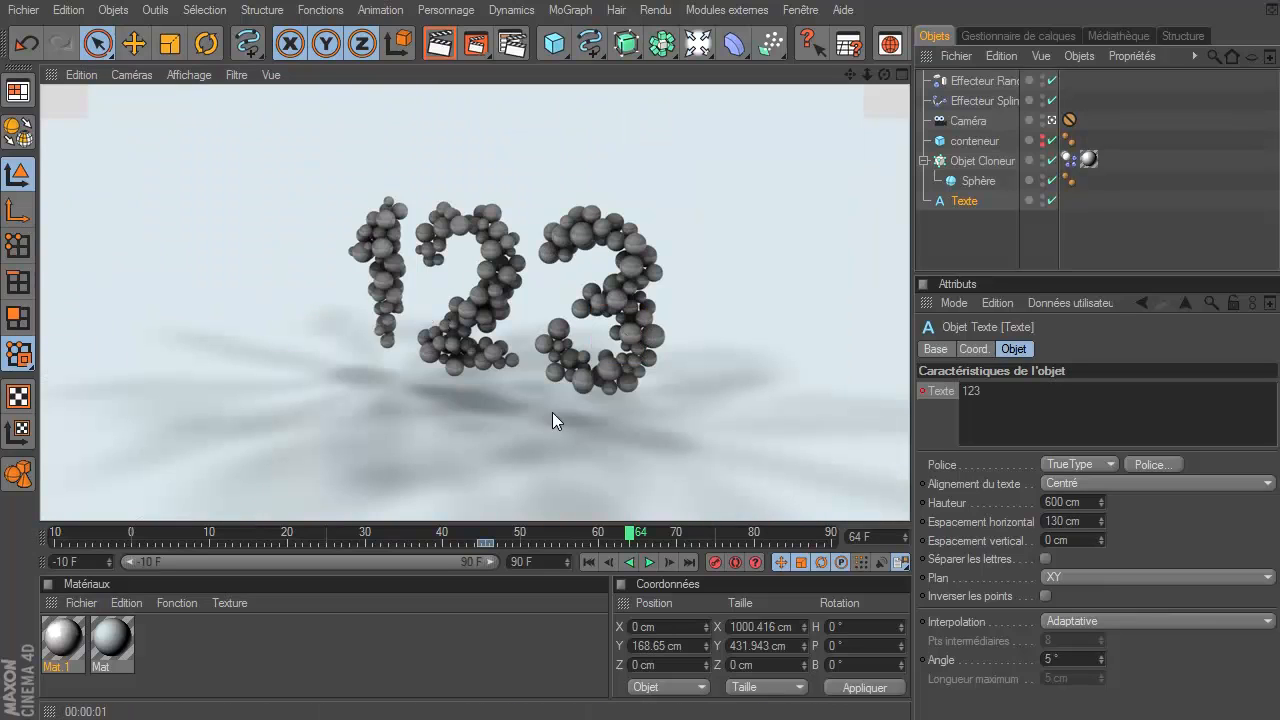
# - Add a cube to the scene and set its X, Y and Z sizes to 50 cm
pyautogui.click(952, 229)
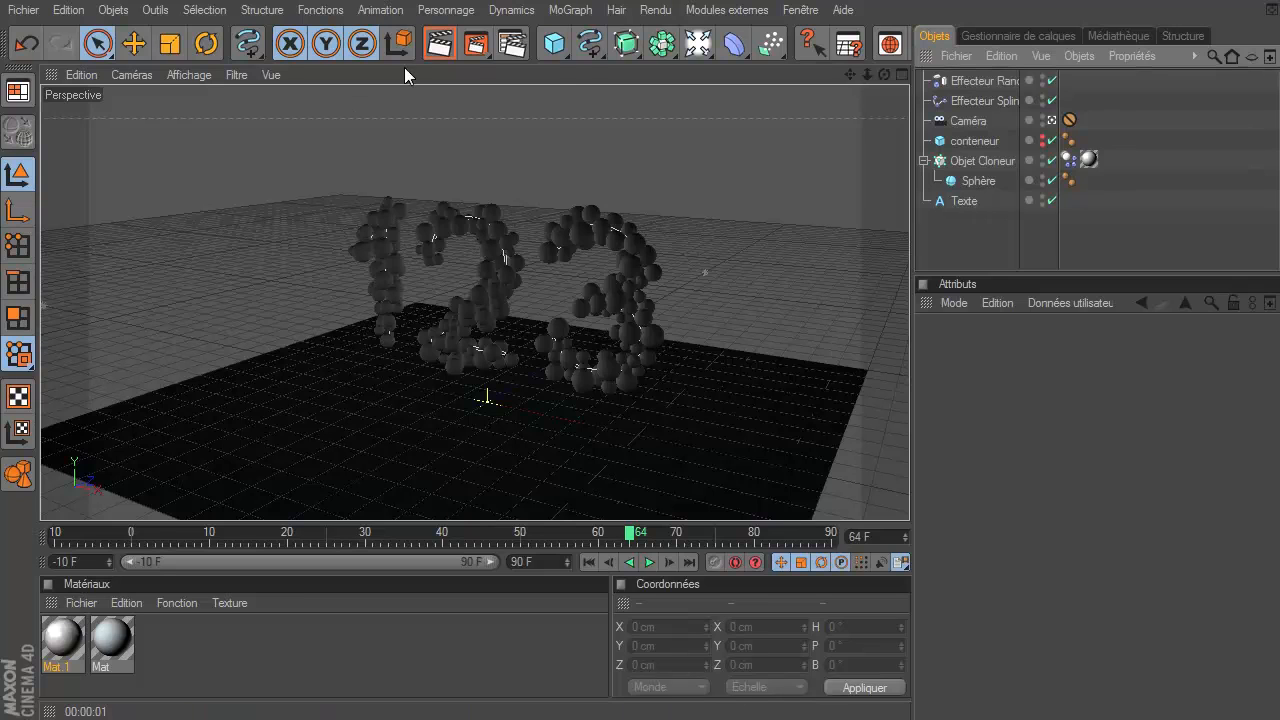
pyautogui.moveTo(554, 43); pyautogui.dragTo(600, 68)
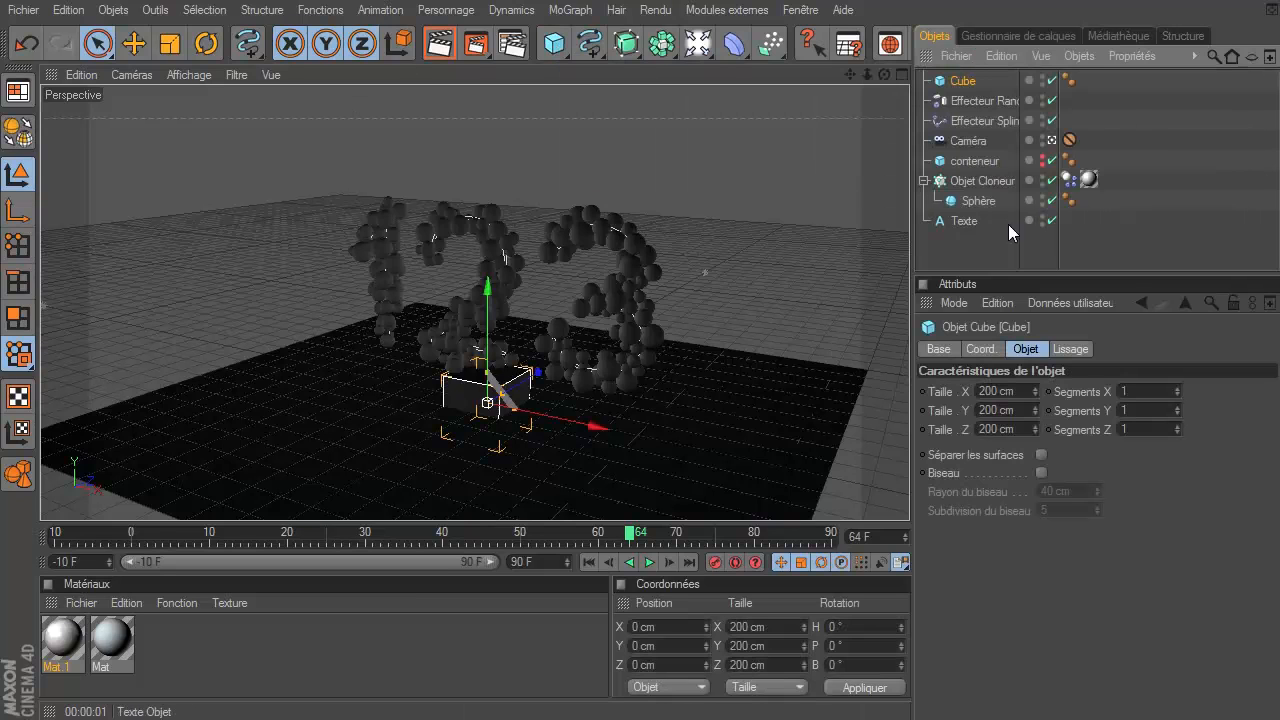
pyautogui.click(1022, 389)
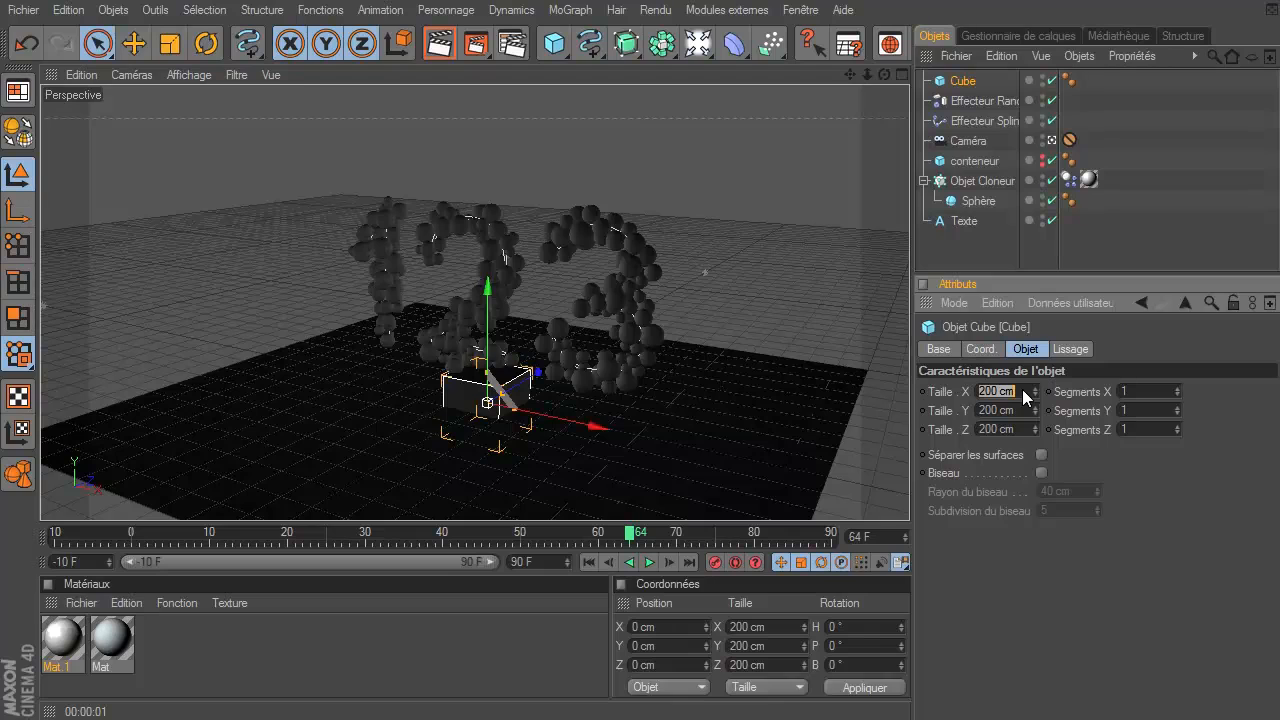
pyautogui.write('3030')
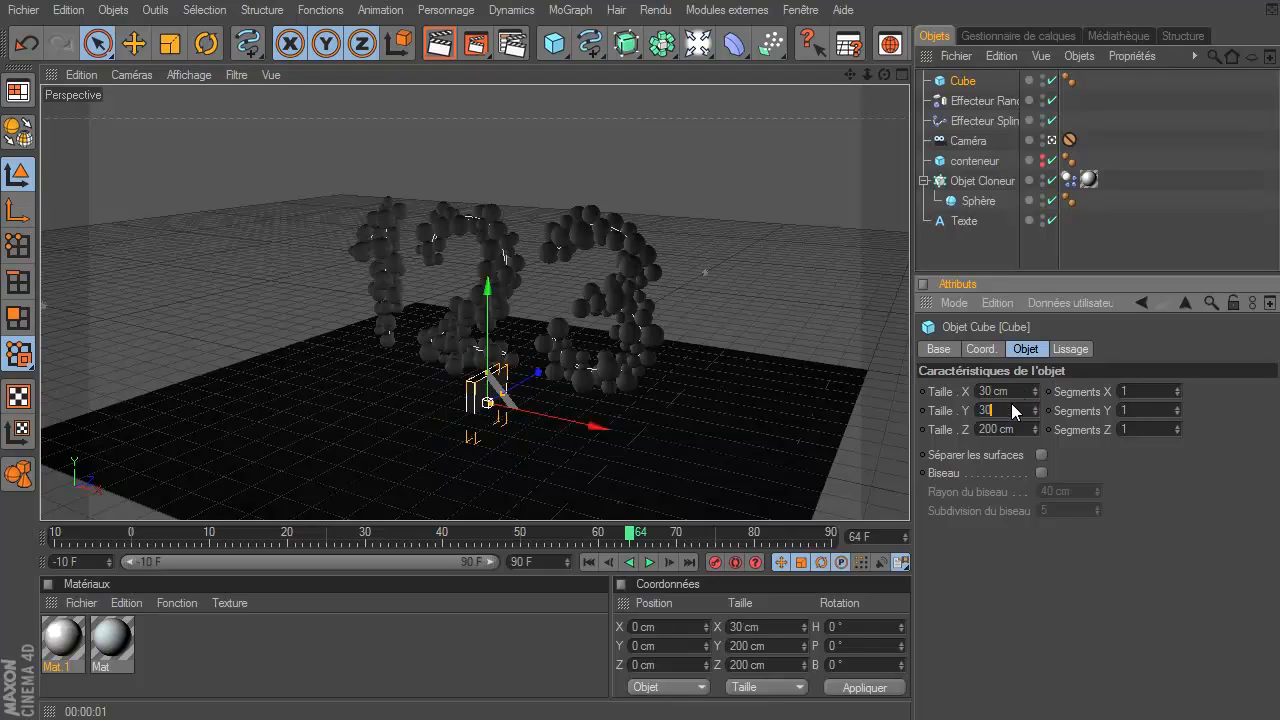
pyautogui.click(1013, 431)
pyautogui.write('30')
pyautogui.press('Return')
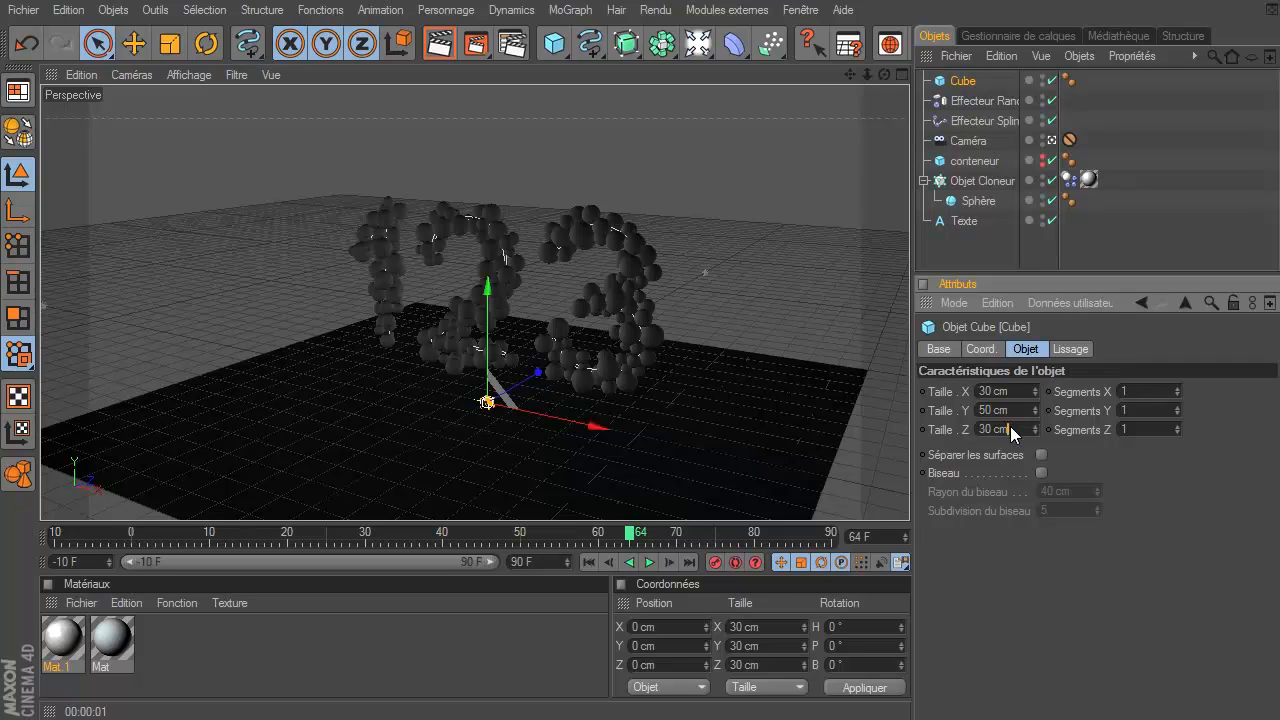
pyautogui.write('50')
pyautogui.press('Return')
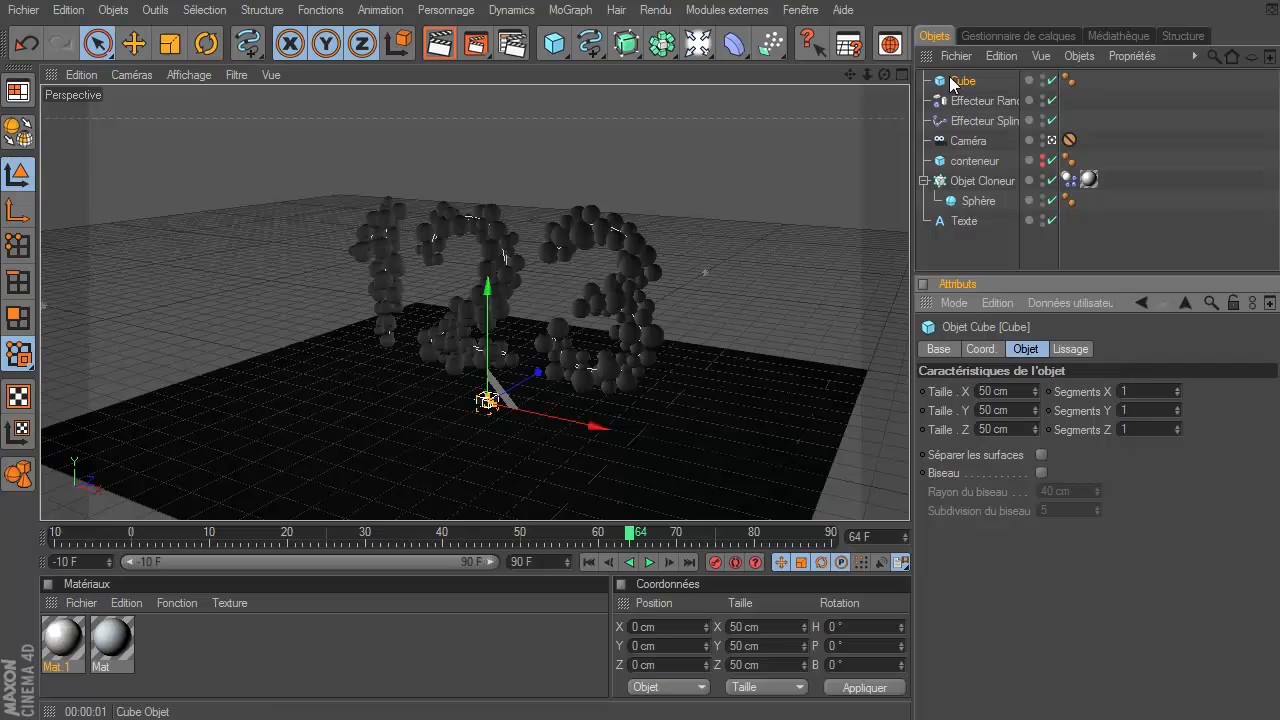
# - Nest the 50 cm cube in the cloner, and check it by playing from frame -10 to 16 and rendering the view
pyautogui.moveTo(951, 84); pyautogui.dragTo(972, 182)
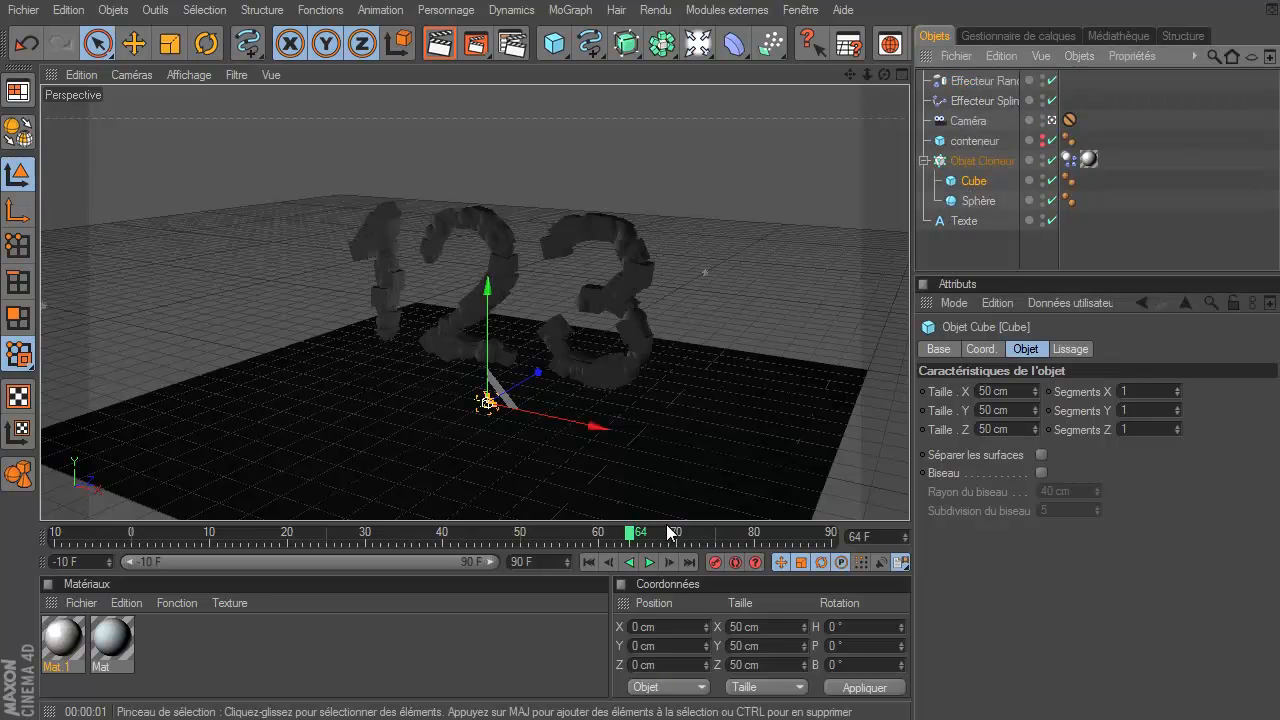
pyautogui.click(589, 562)
pyautogui.click(649, 562)
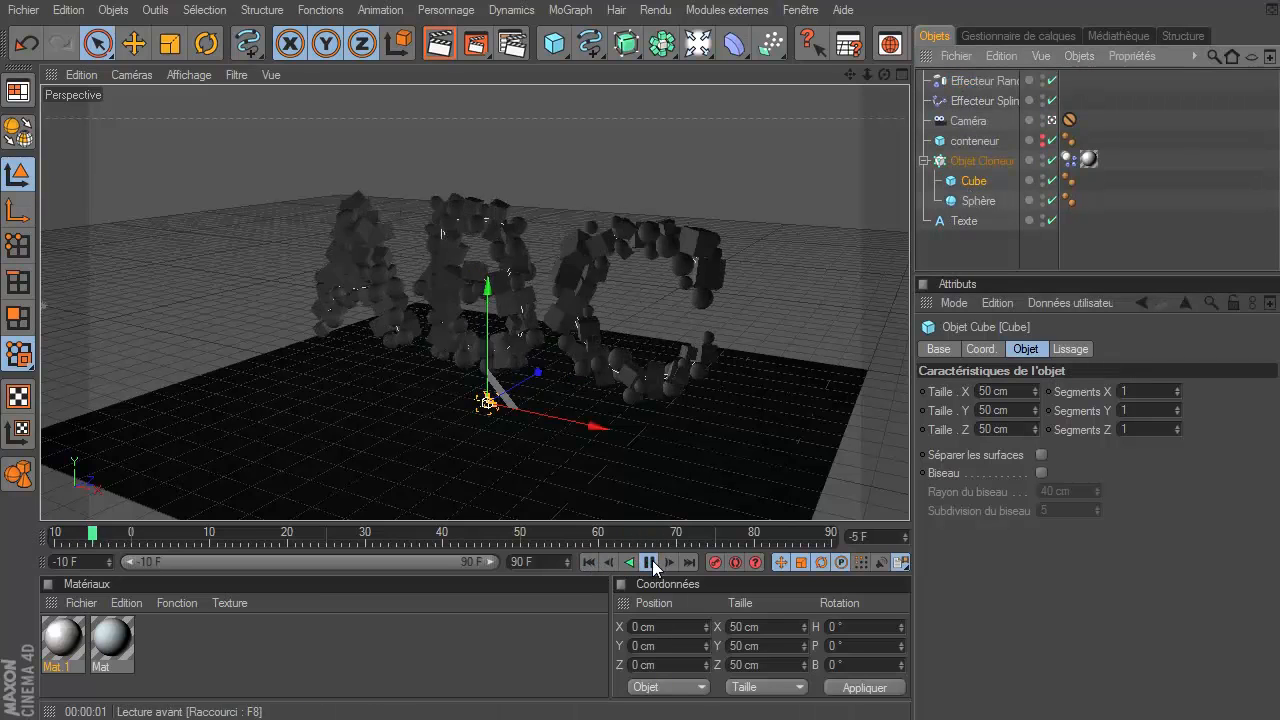
pyautogui.click(649, 562)
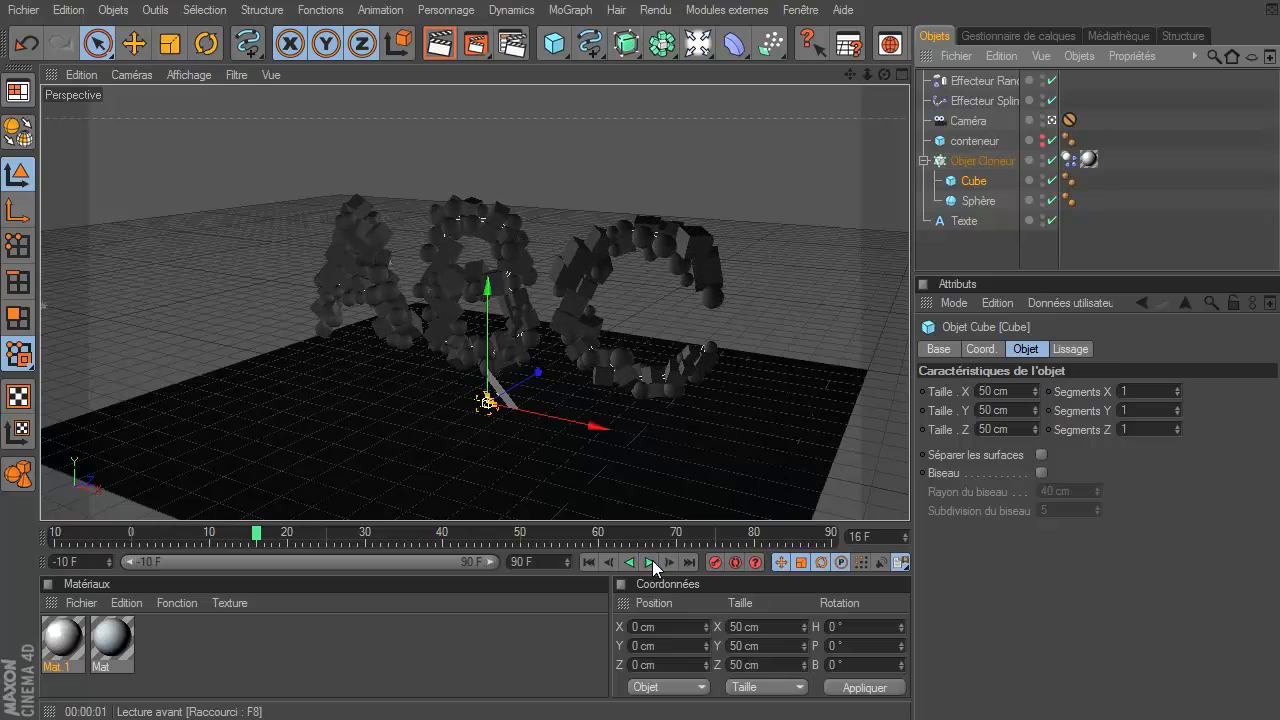
pyautogui.click(430, 44)
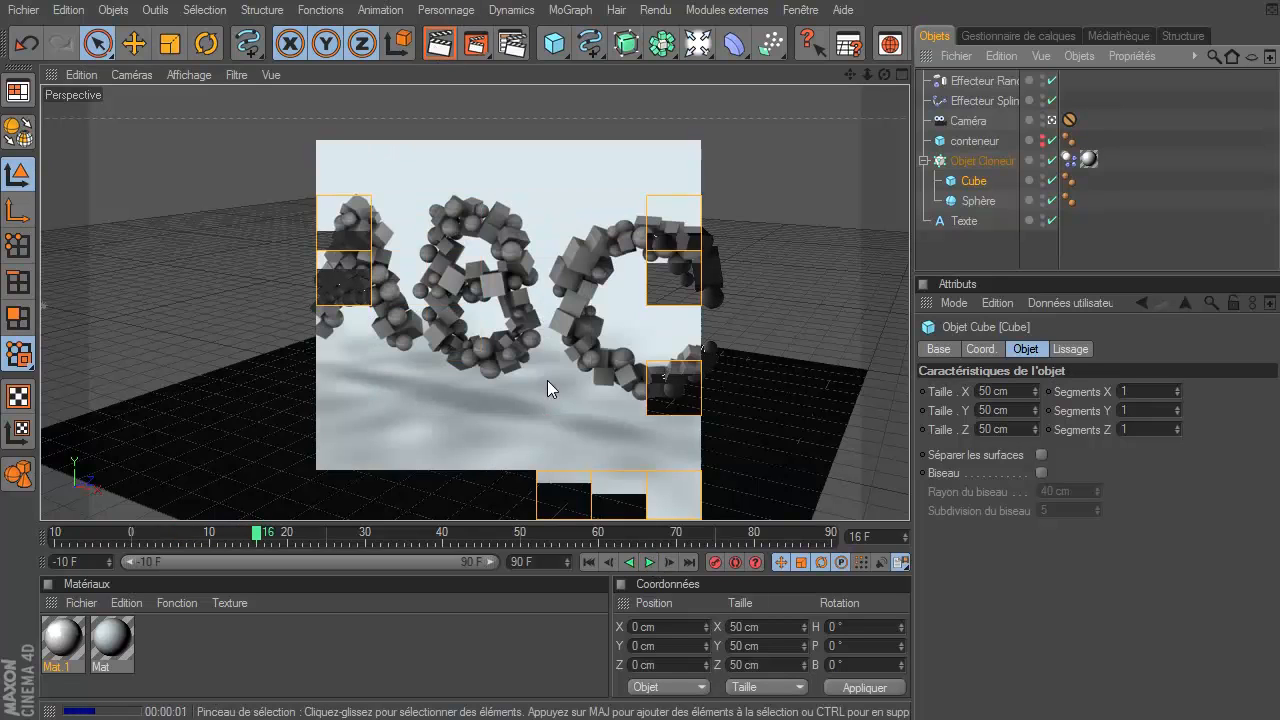
# - Resume playback through the text change, stop at frame 68, render the view and return to frame -10
pyautogui.click(650, 563)
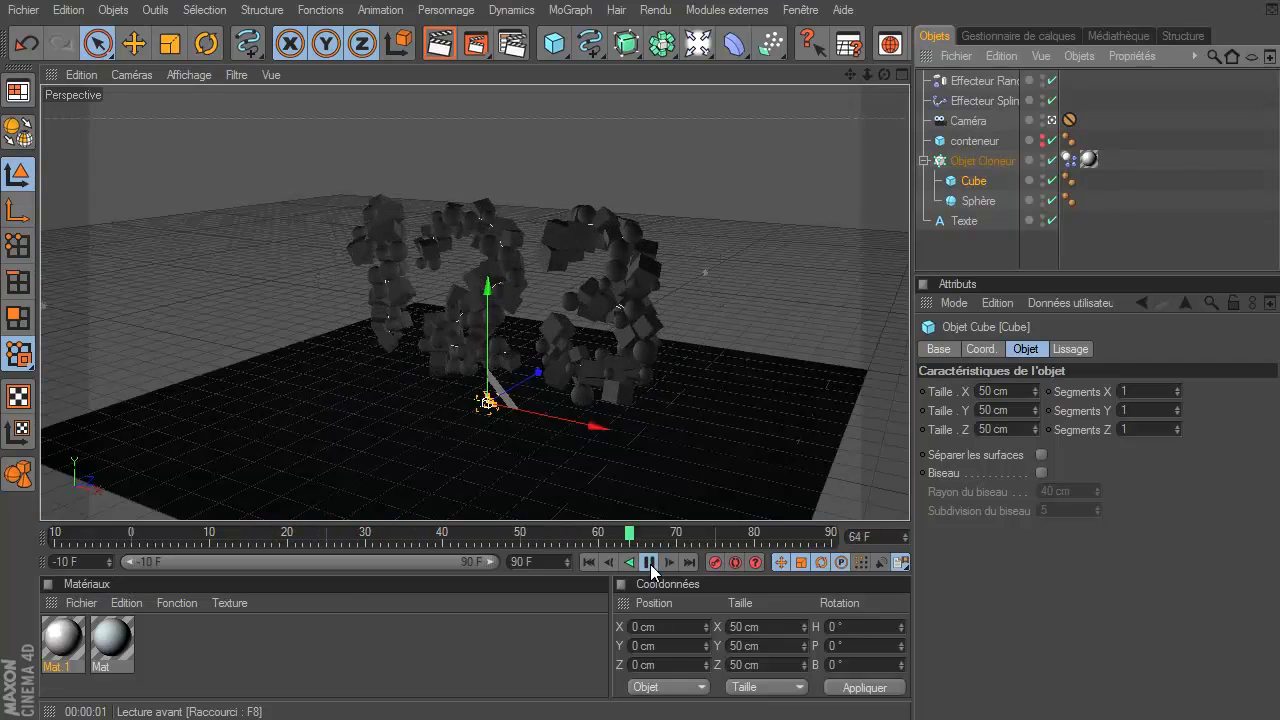
pyautogui.click(650, 563)
pyautogui.click(435, 61)
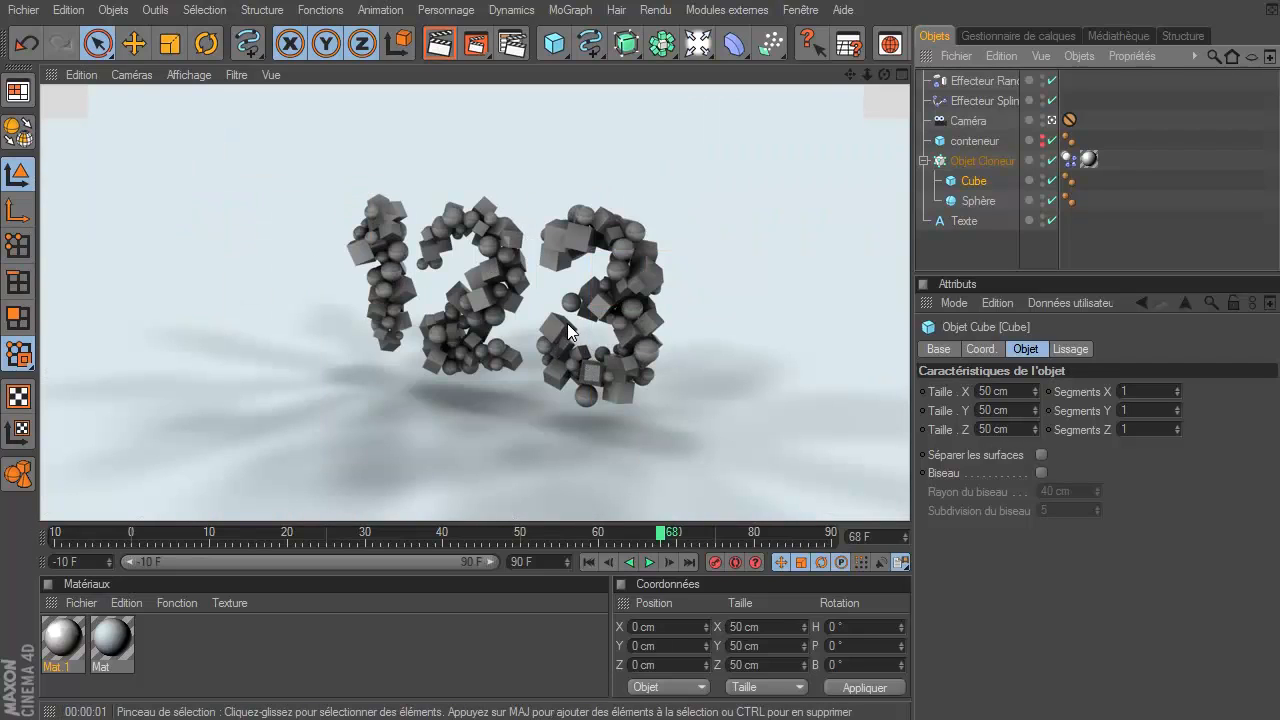
pyautogui.click(589, 562)
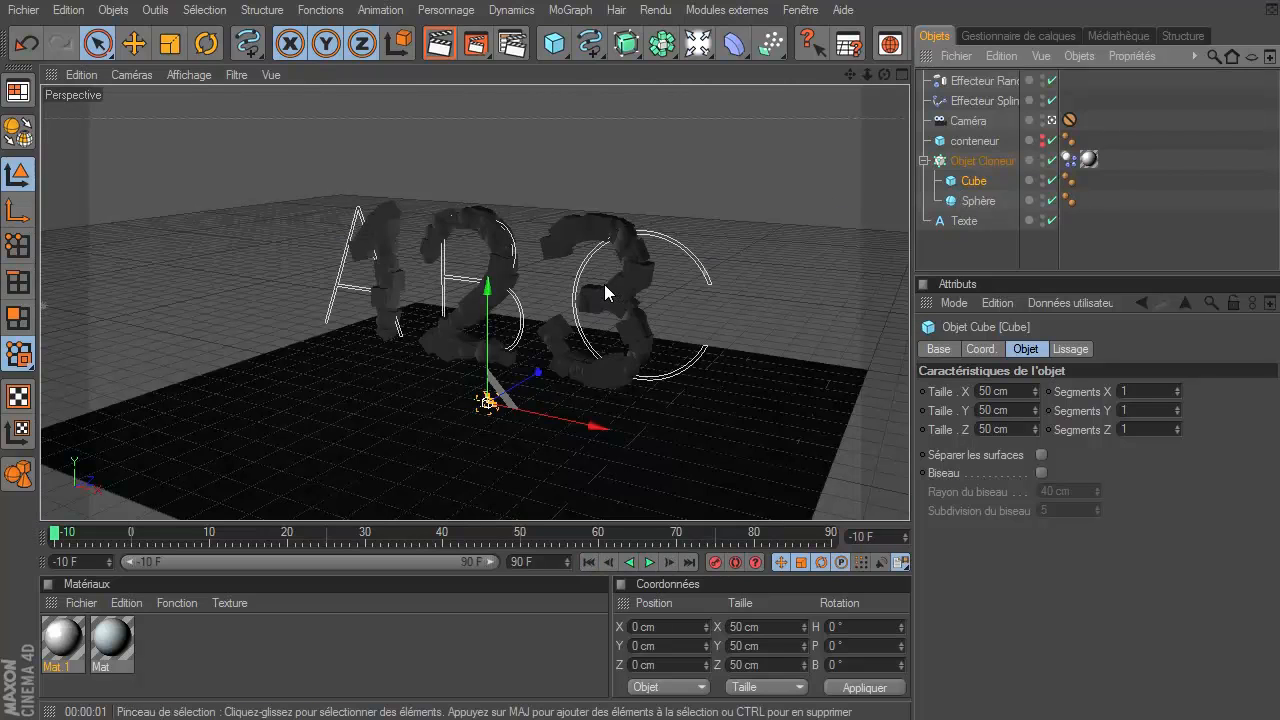
pyautogui.click(954, 249)
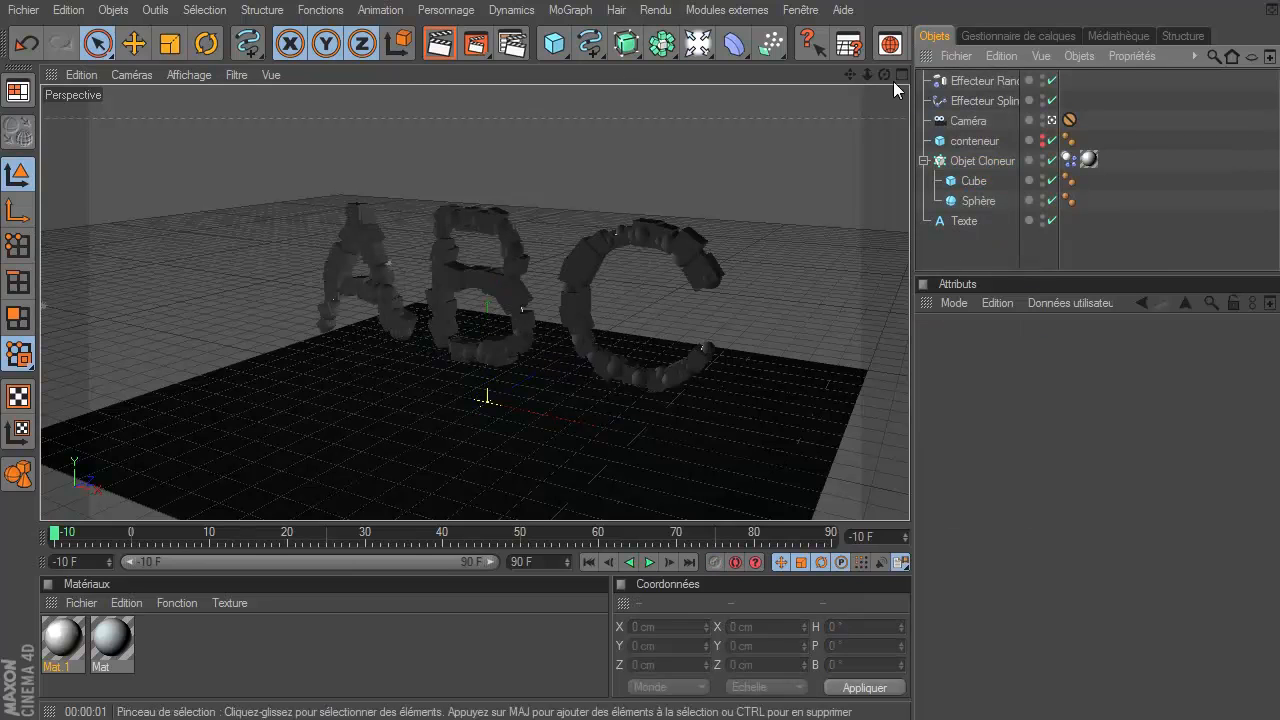
# - Leave the camera view and add another cube beneath the letters with X and Y sizes of 20 cm
pyautogui.click(1053, 120)
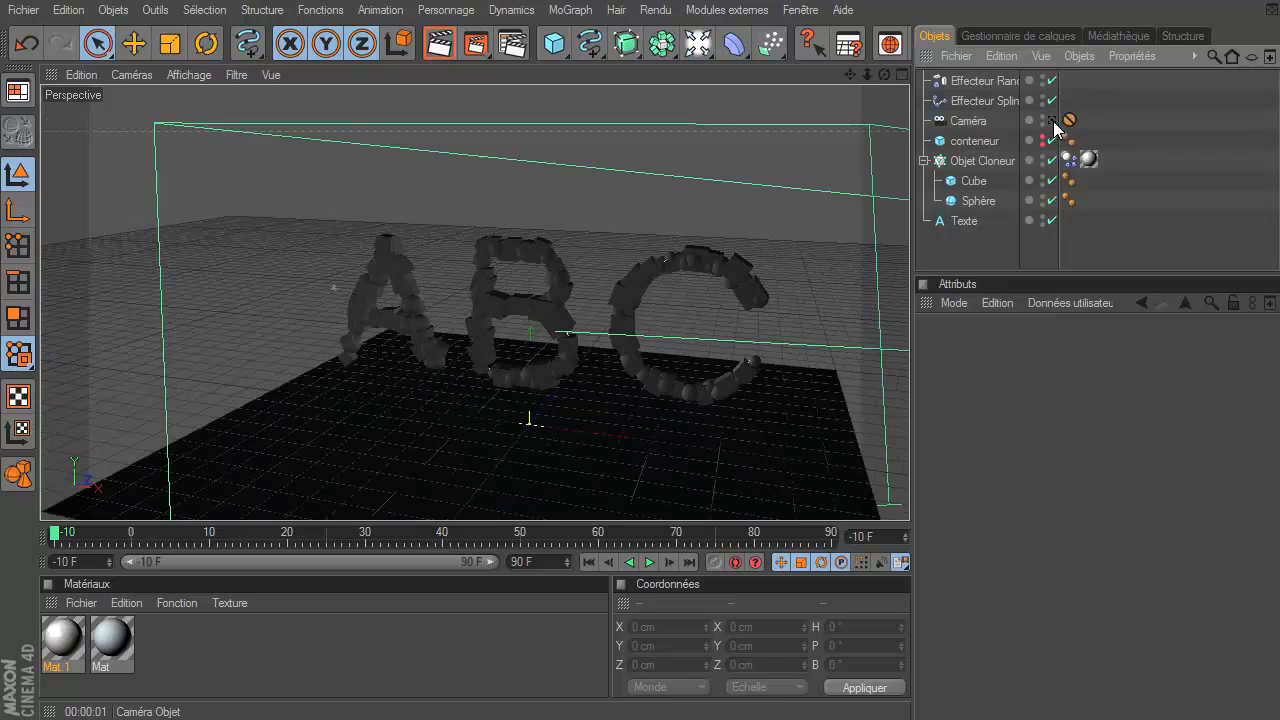
pyautogui.moveTo(883, 75); pyautogui.dragTo(909, 495)
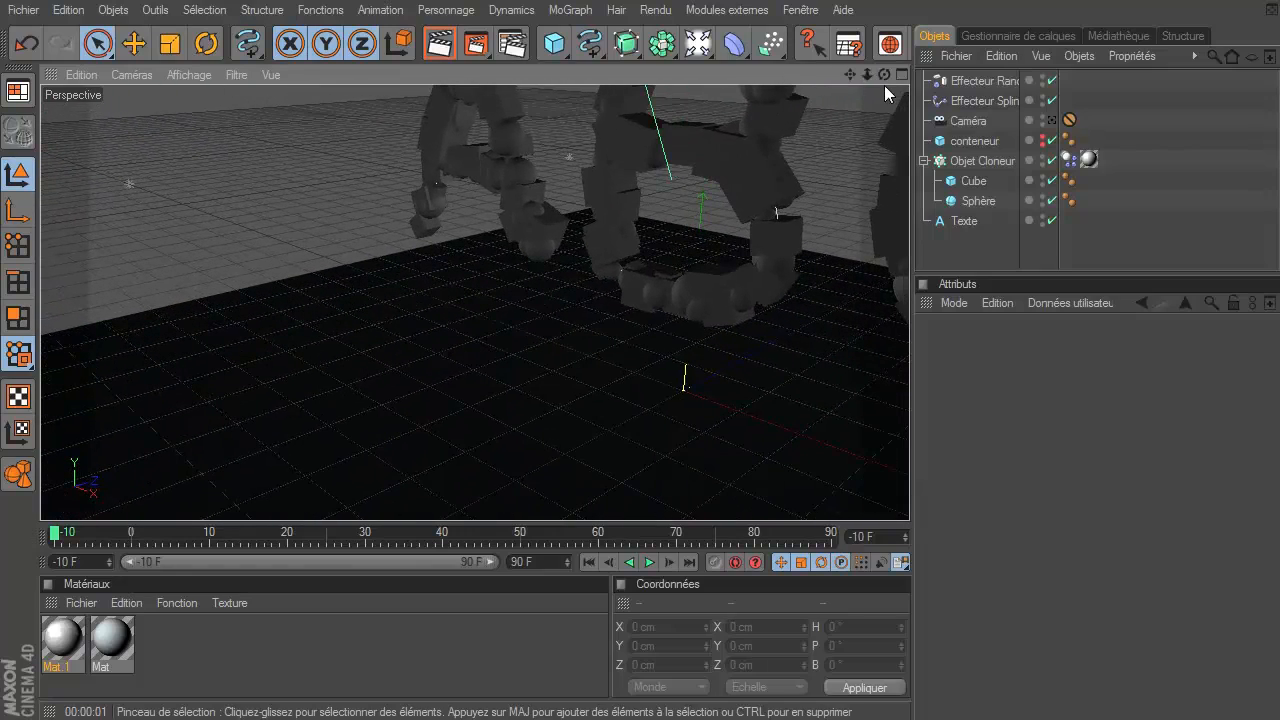
pyautogui.moveTo(854, 76); pyautogui.dragTo(909, 495)
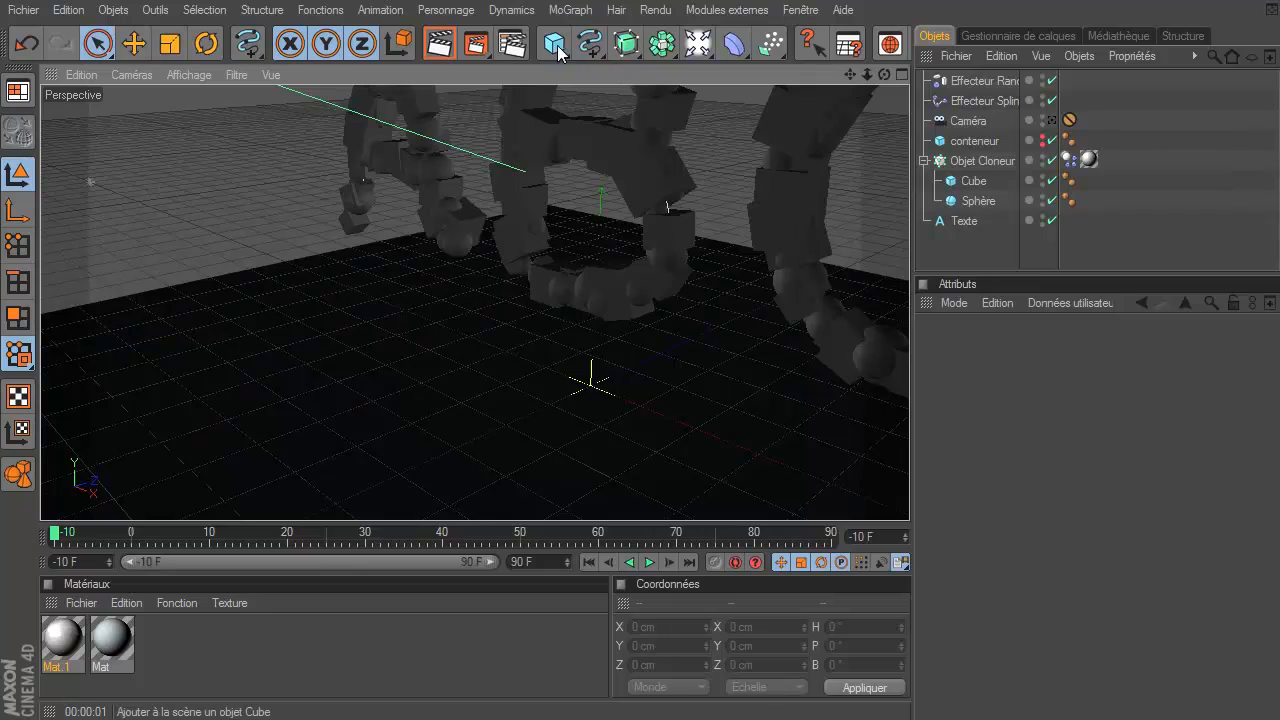
pyautogui.moveTo(557, 52); pyautogui.dragTo(650, 63)
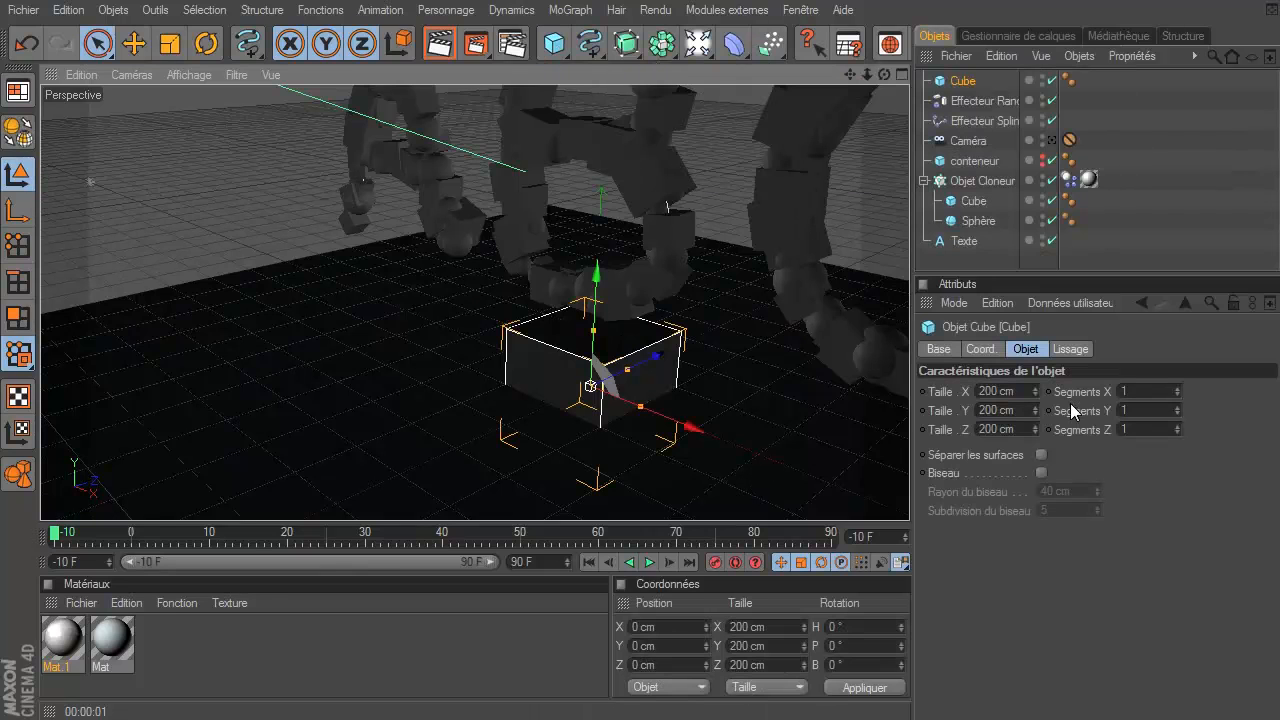
pyautogui.click(1023, 431)
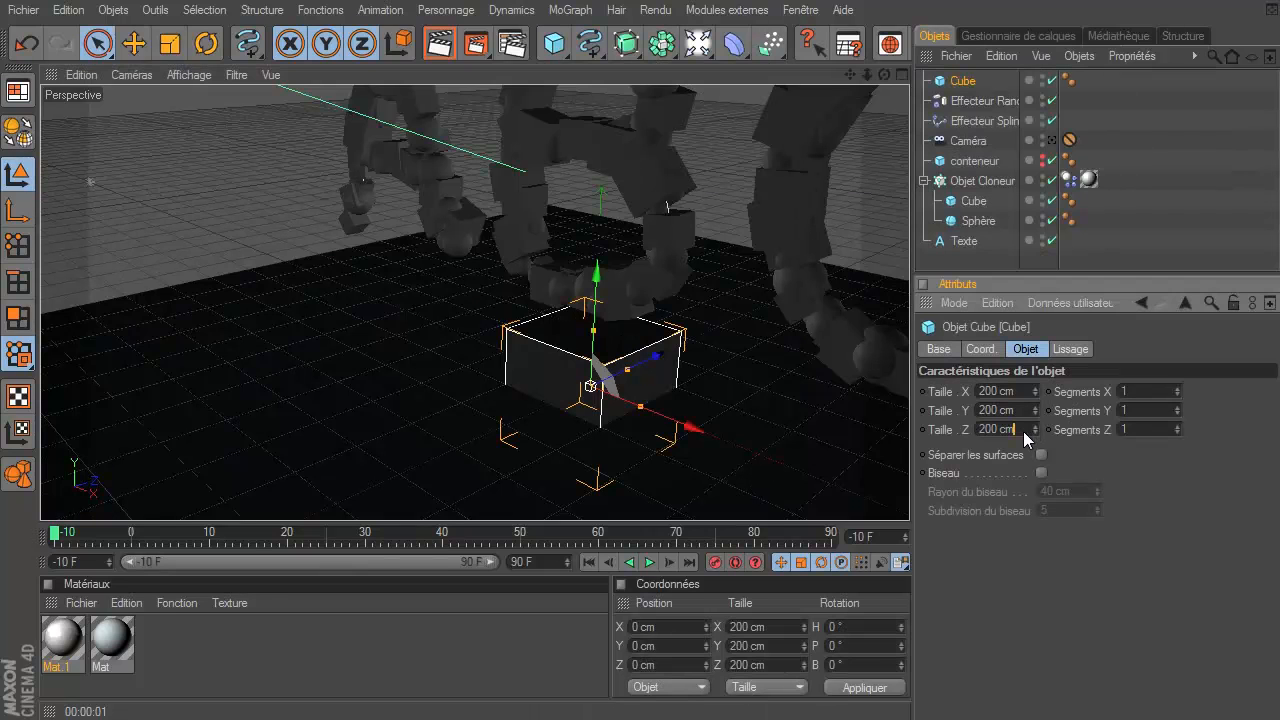
pyautogui.click(1021, 413)
pyautogui.click(1015, 391)
pyautogui.write('20')
pyautogui.press('Return')
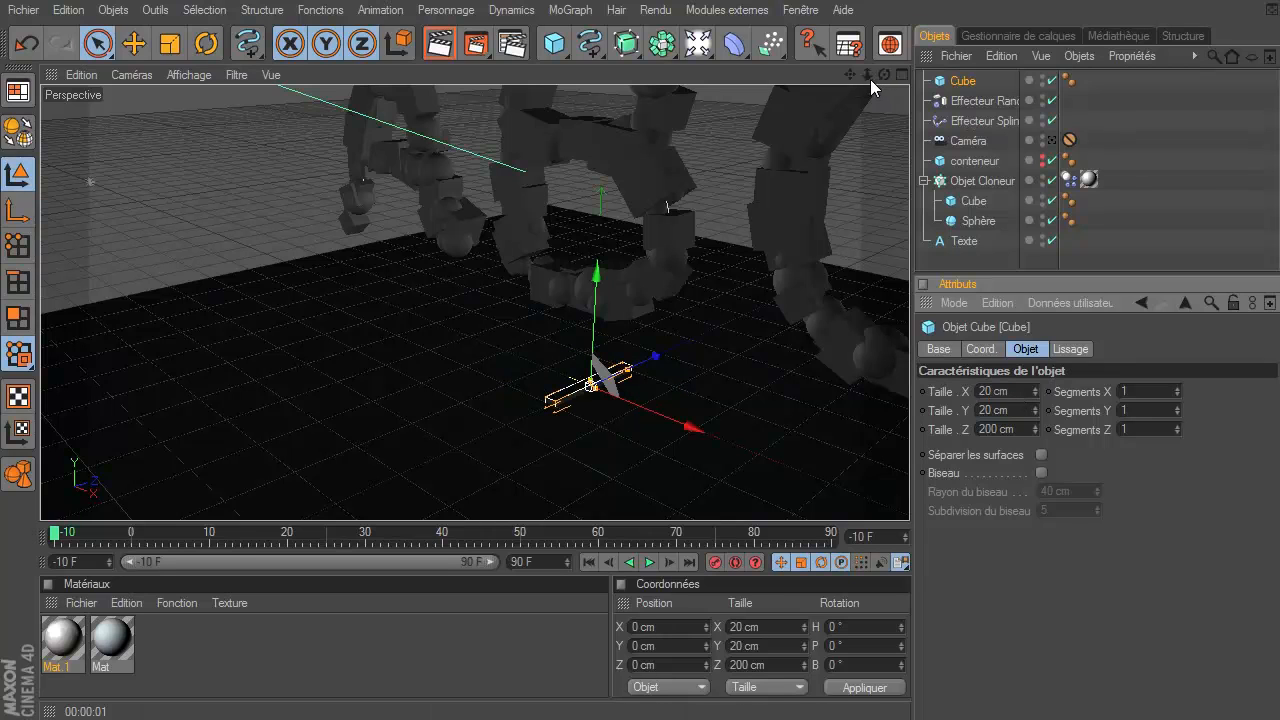
# - Set the elongated cube's segments to 2 in X and 3 in Z
pyautogui.moveTo(872, 88); pyautogui.dragTo(800, 166)
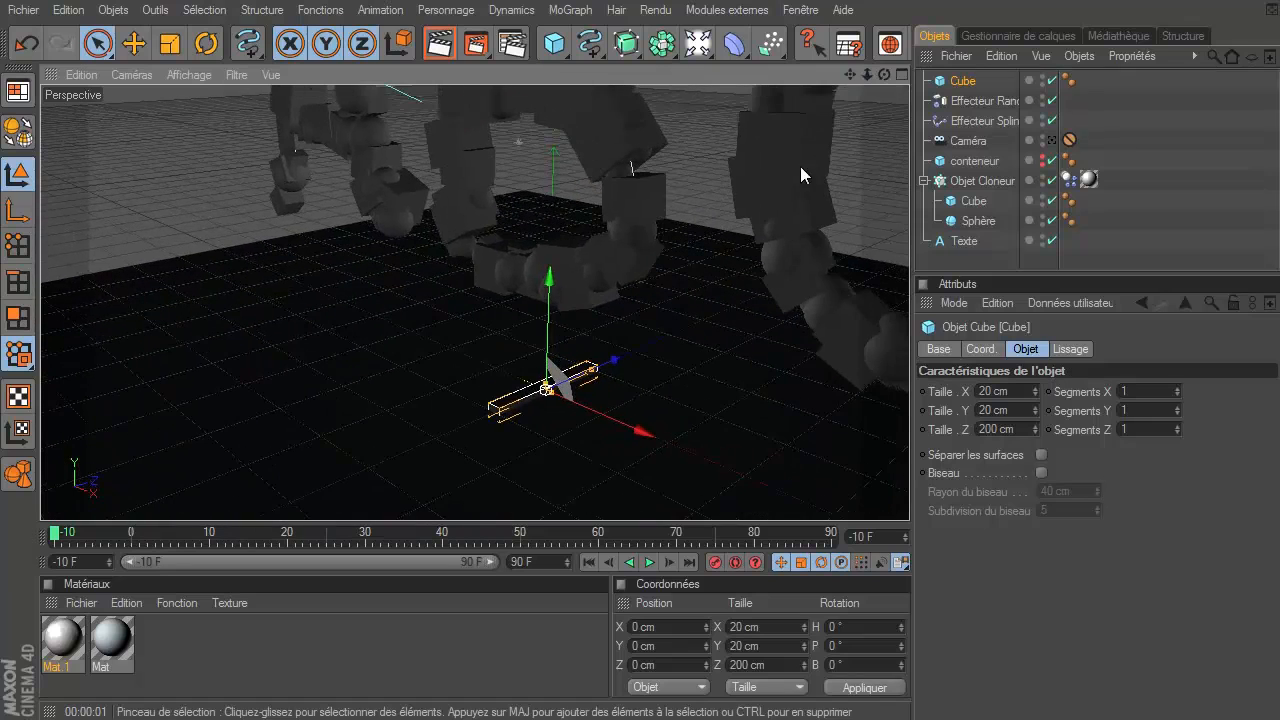
pyautogui.moveTo(860, 71); pyautogui.dragTo(900, 440)
pyautogui.click(1177, 388)
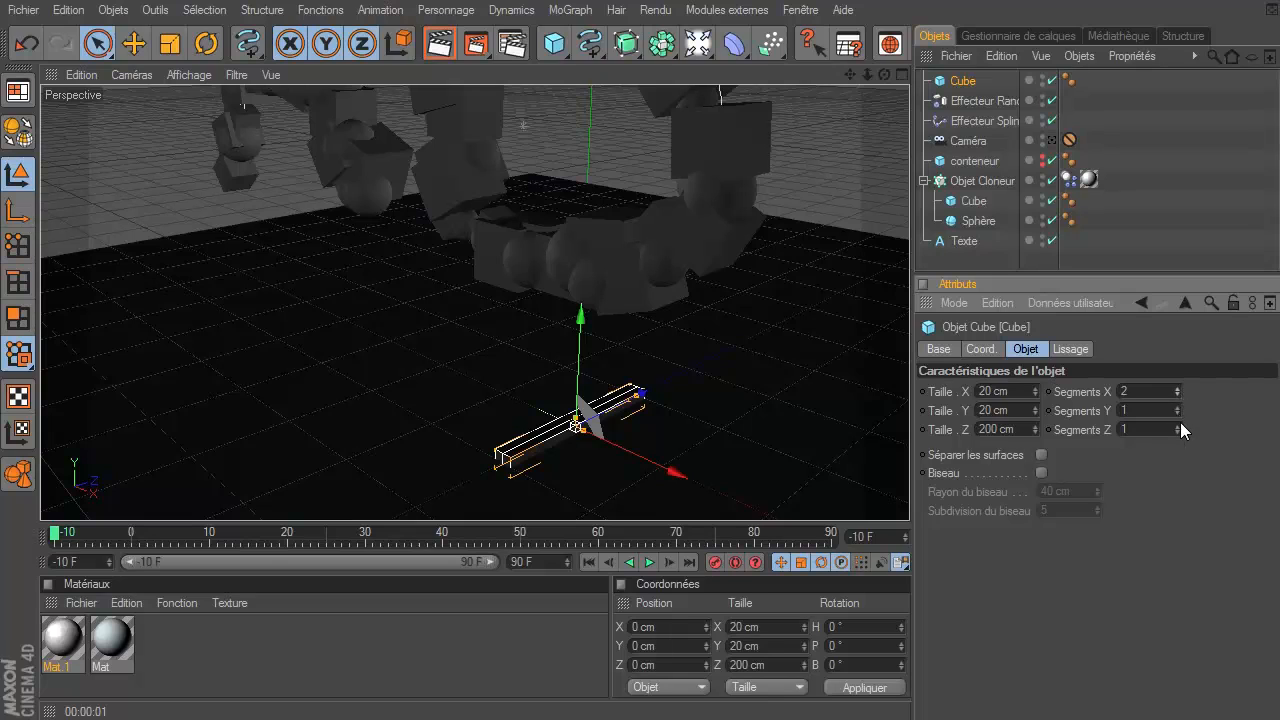
pyautogui.click(1178, 425)
pyautogui.click(1178, 425)
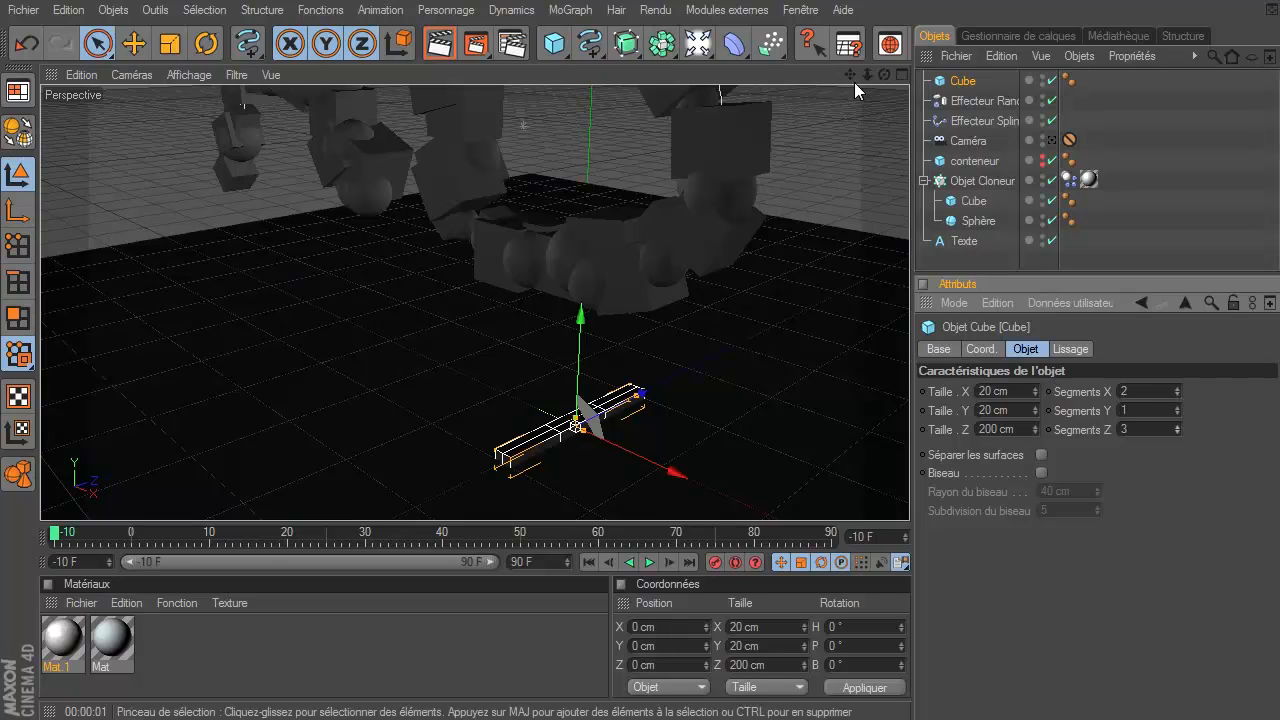
pyautogui.write('3')
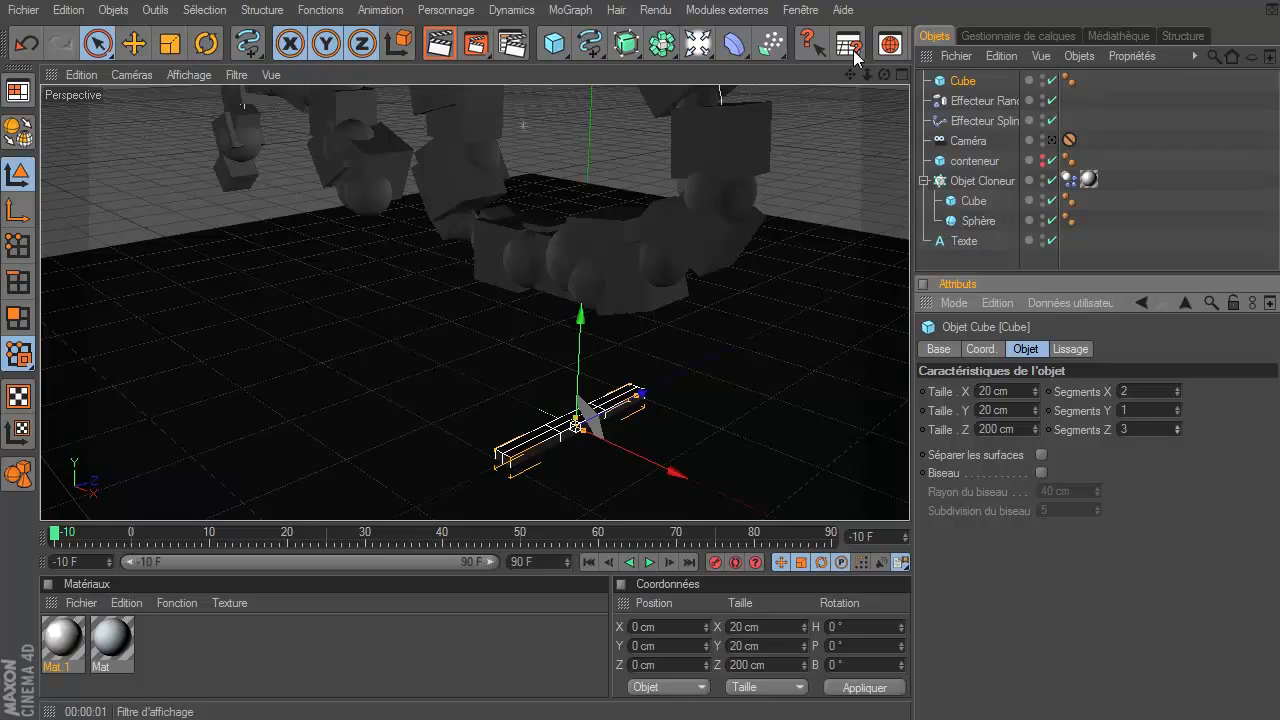
# - Raise the elongated cube to a Y position of about 45 cm and collapse the cloner's hierarchy
pyautogui.moveTo(885, 75); pyautogui.dragTo(909, 495)
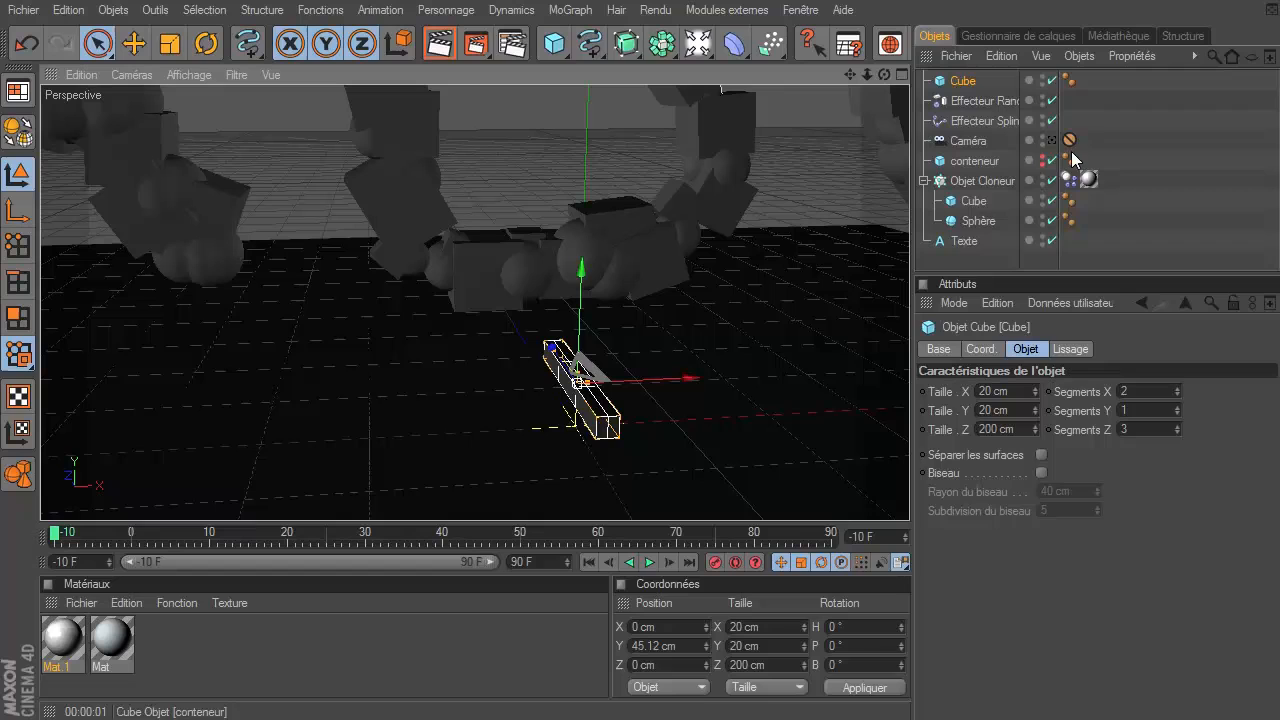
pyautogui.click(924, 181)
pyautogui.click(960, 234)
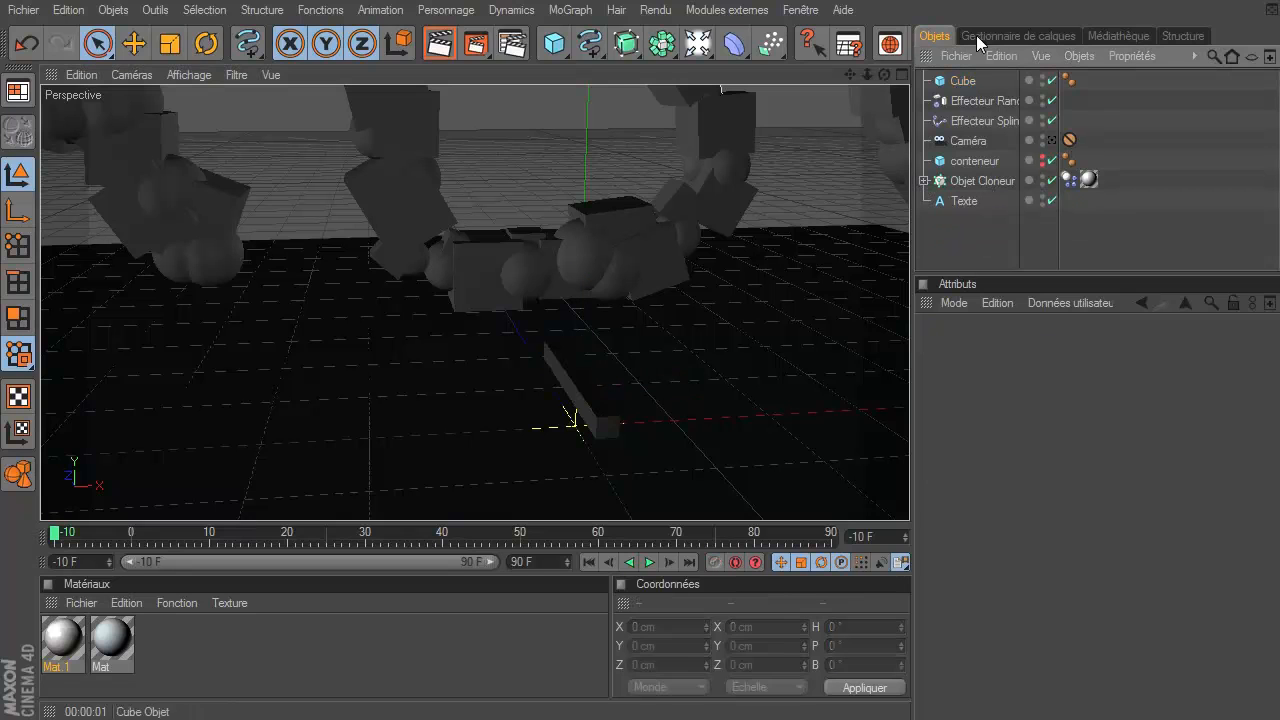
pyautogui.moveTo(863, 77)
pyautogui.mouseDown()
pyautogui.moveTo(909, 495)
pyautogui.moveTo(867, 80)
pyautogui.moveTo(909, 495)
pyautogui.moveTo(870, 82)
pyautogui.moveTo(909, 495)
pyautogui.moveTo(233, 182)
pyautogui.mouseUp()
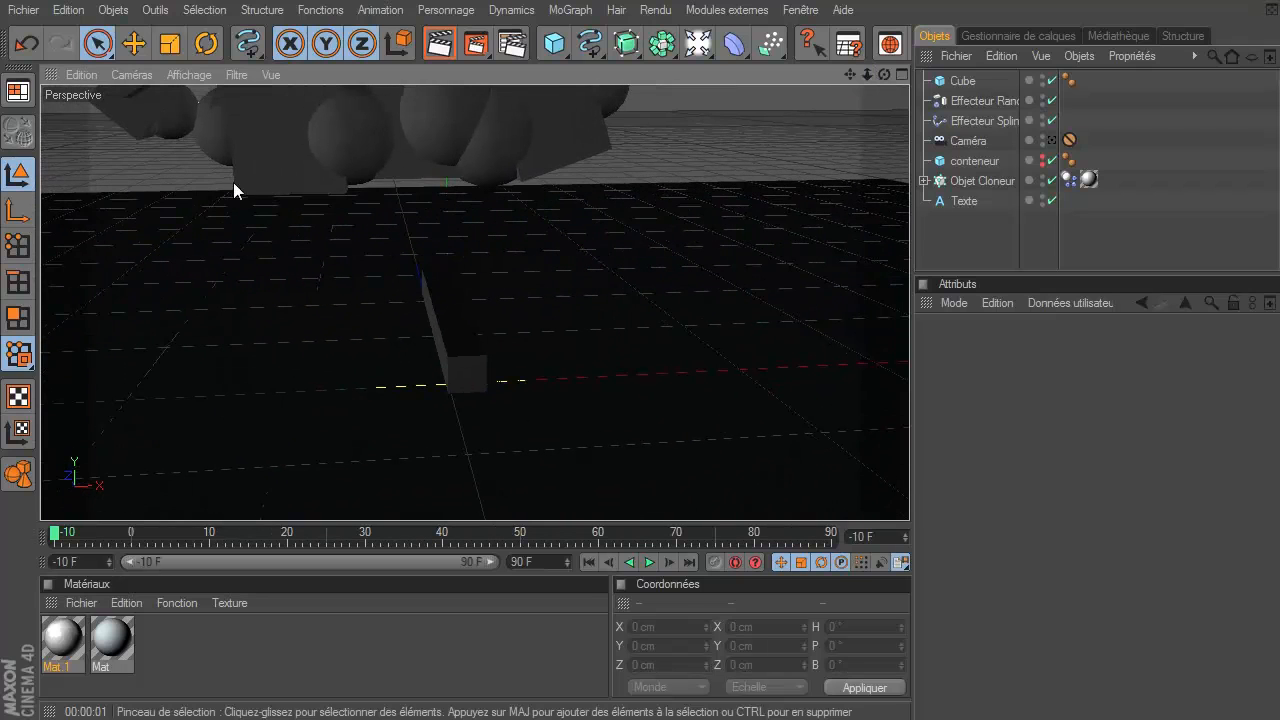
pyautogui.click(985, 86)
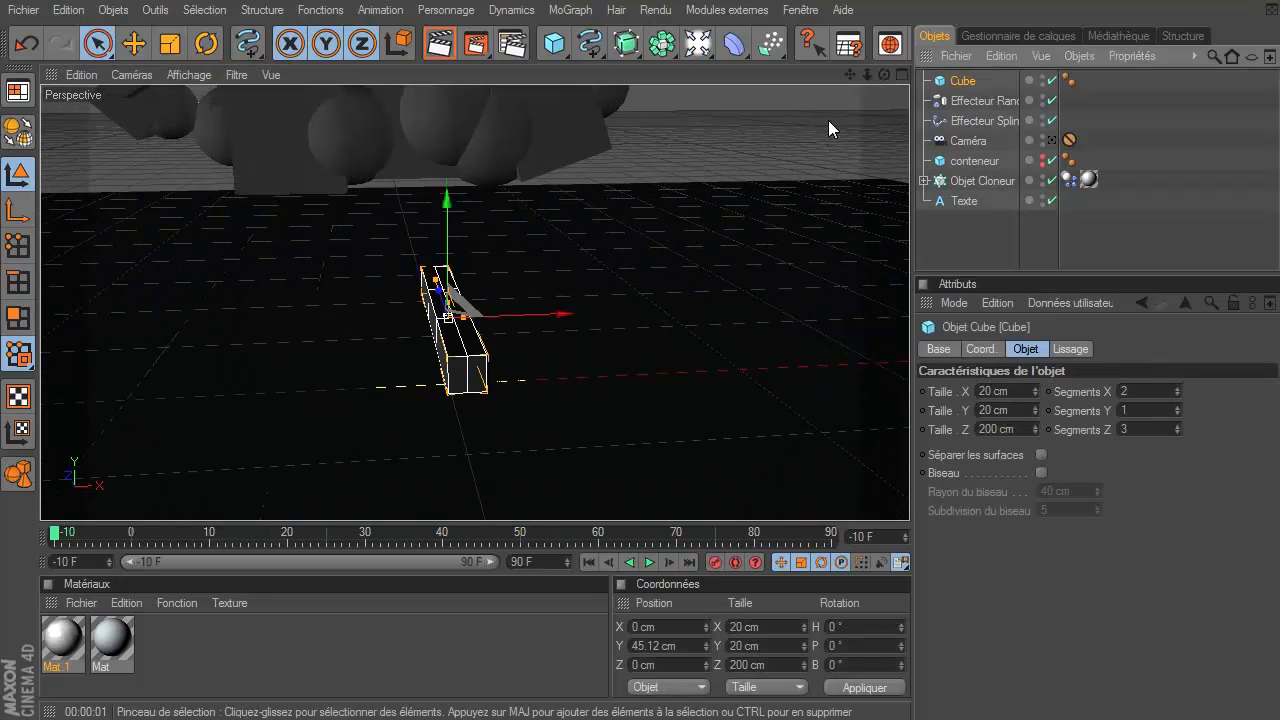
pyautogui.moveTo(884, 75); pyautogui.dragTo(858, 143)
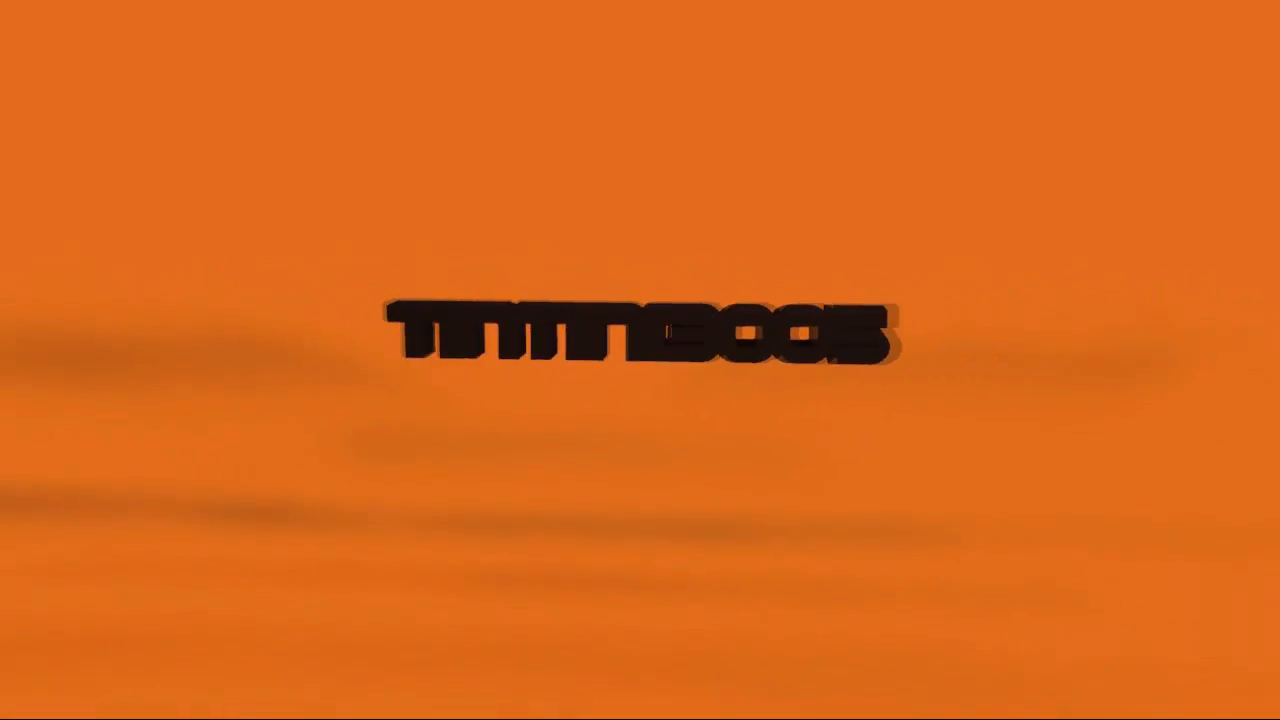